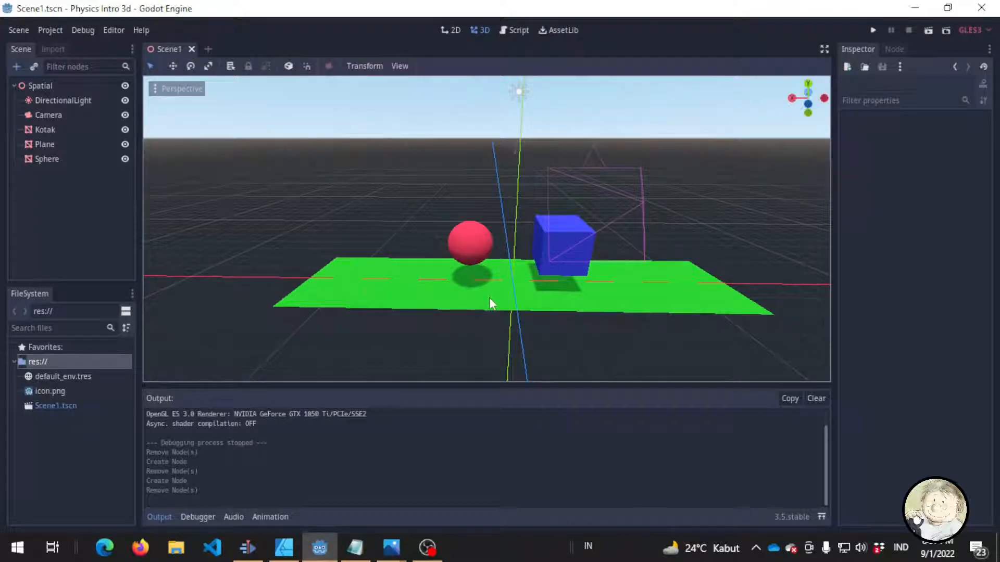
# Step: Examine the 3D scene's sphere, cube and green plane from several angles, from above down to ground level
pyautogui.moveTo(490, 300); pyautogui.dragTo(531, 305, button='middle')
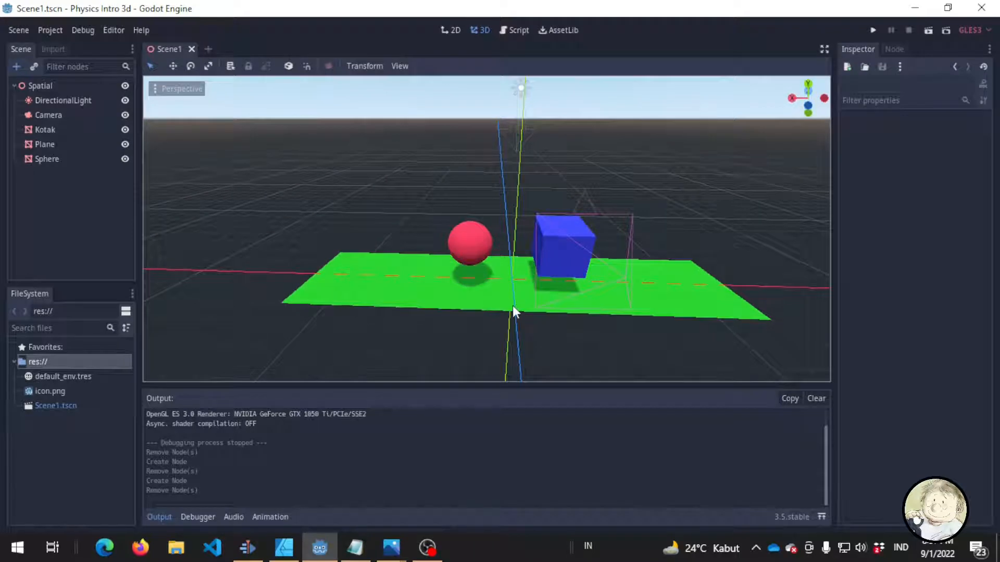
pyautogui.scroll(-2, 512, 305)
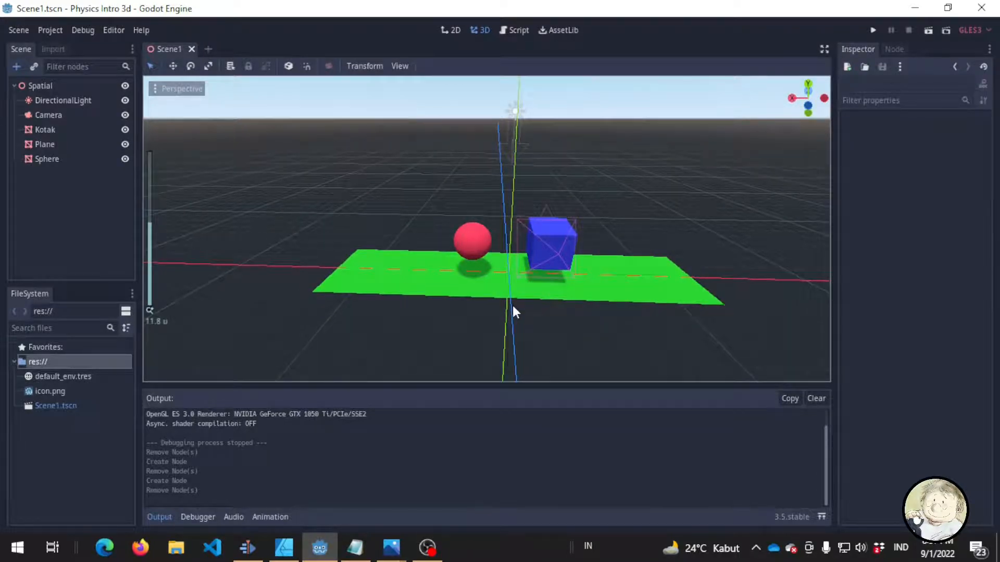
pyautogui.scroll(2, 512, 307)
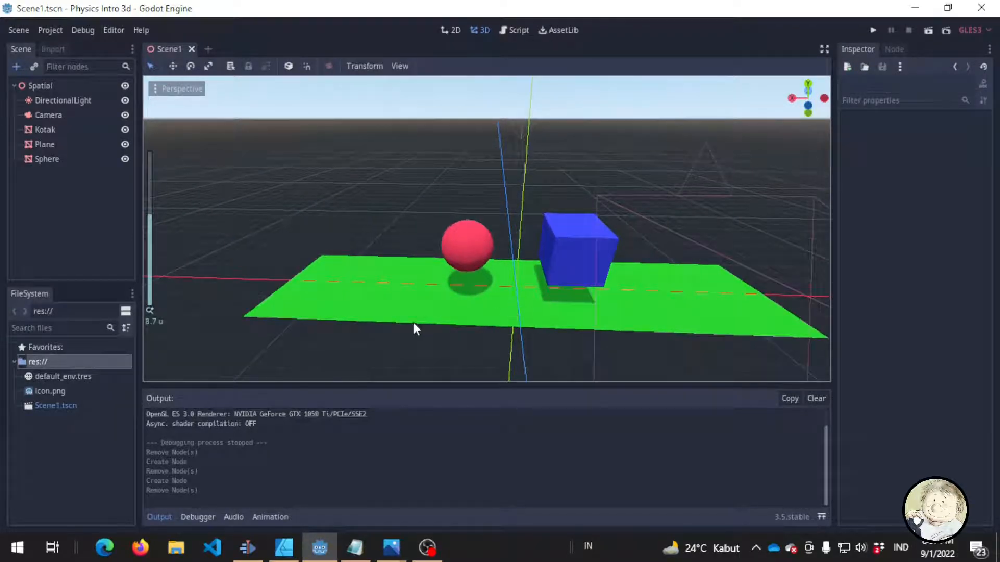
pyautogui.moveTo(412, 328); pyautogui.dragTo(492, 336, button='middle')
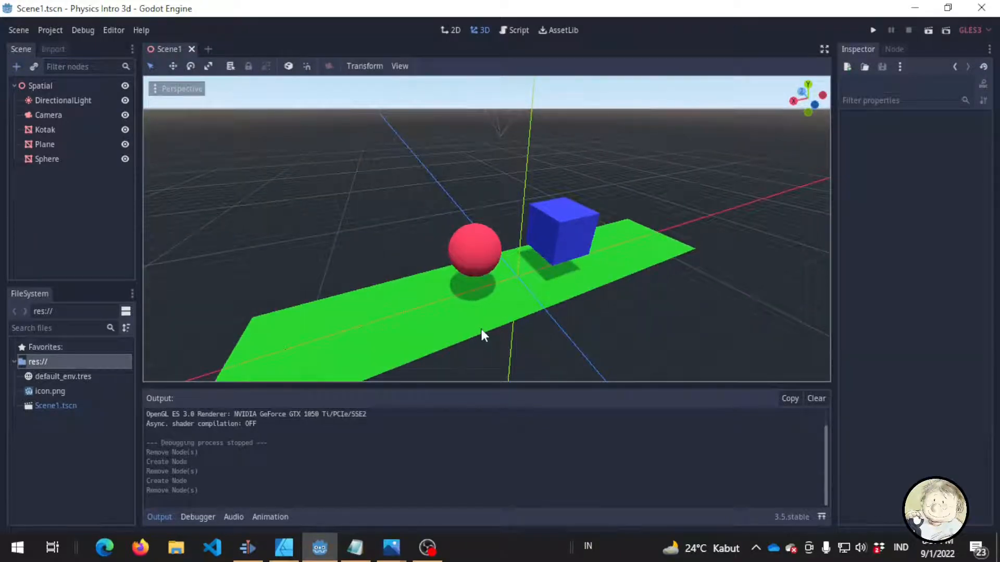
pyautogui.moveTo(600, 307); pyautogui.dragTo(579, 314, button='middle')
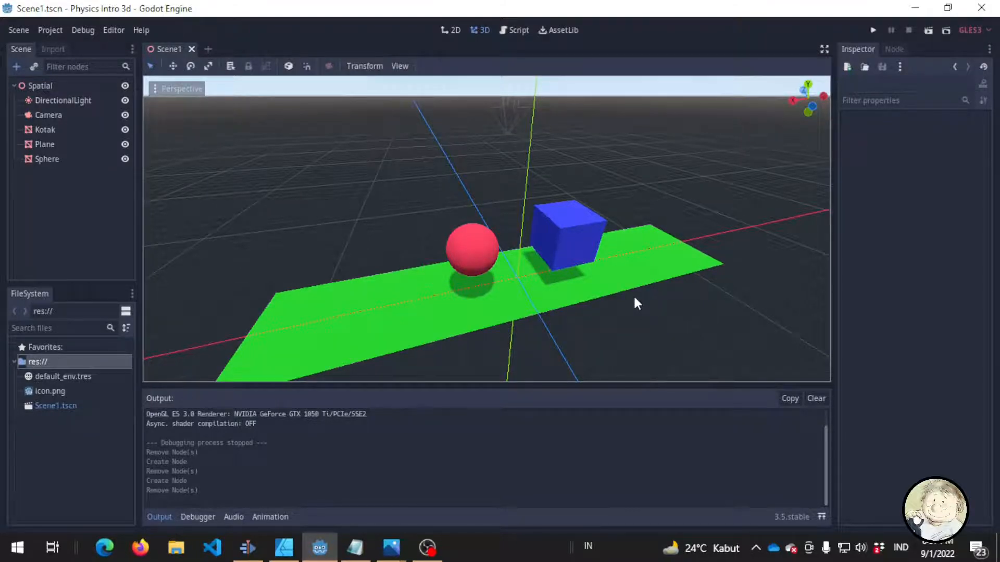
pyautogui.scroll(2, 634, 297)
pyautogui.moveTo(678, 270); pyautogui.dragTo(633, 276, button='middle')
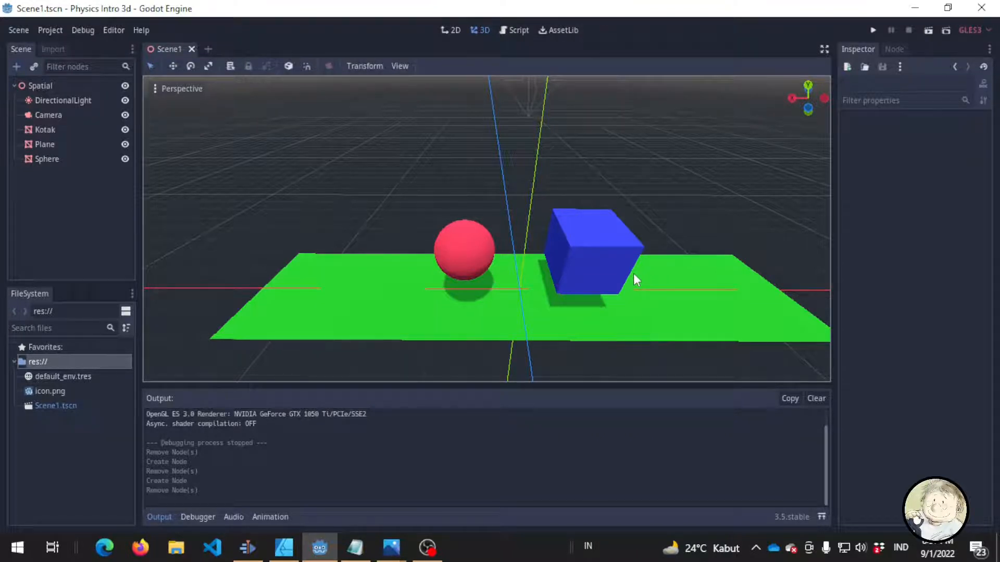
pyautogui.moveTo(633, 273); pyautogui.dragTo(635, 264, button='middle')
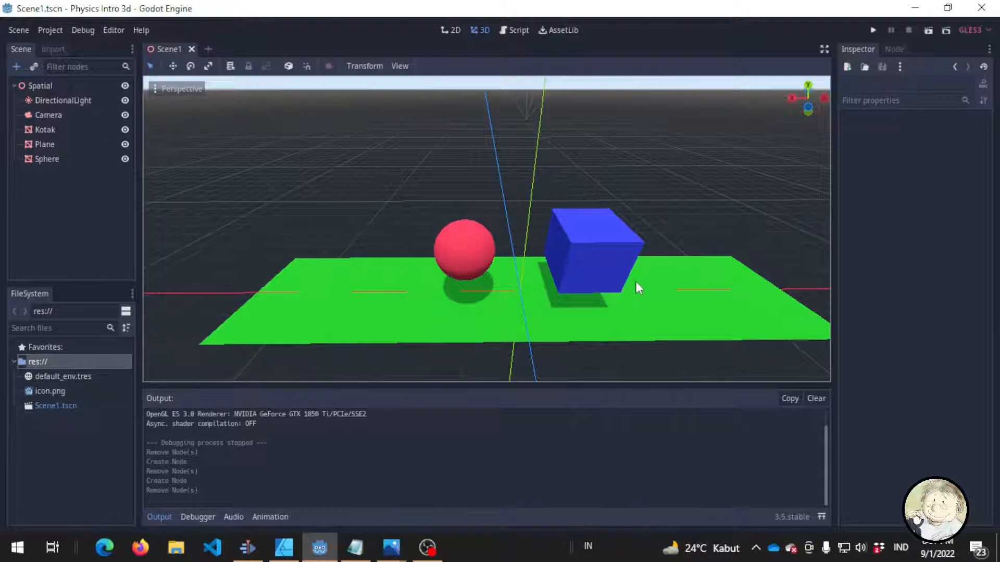
pyautogui.moveTo(667, 289); pyautogui.dragTo(661, 201, button='middle')
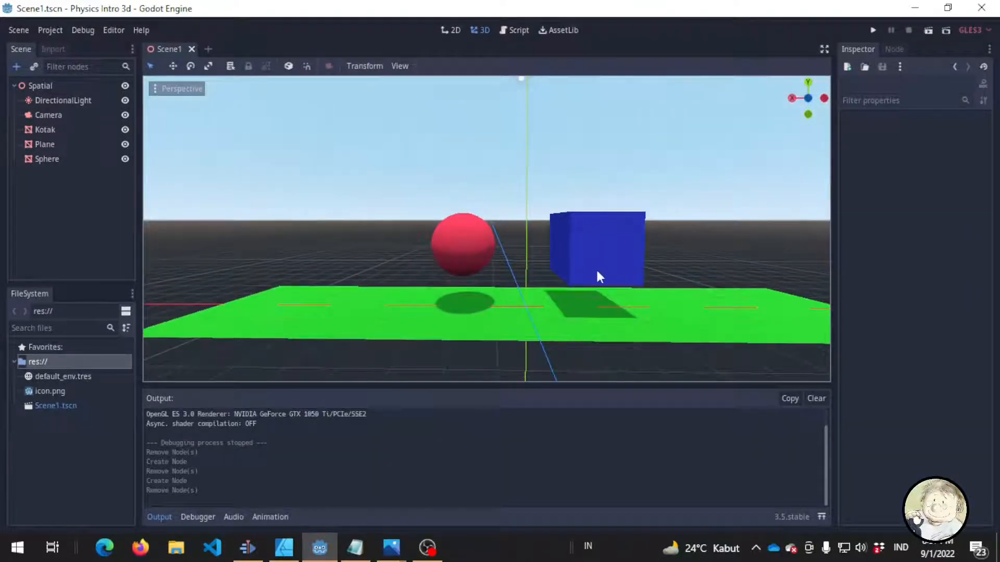
pyautogui.moveTo(551, 271); pyautogui.dragTo(686, 265, button='middle')
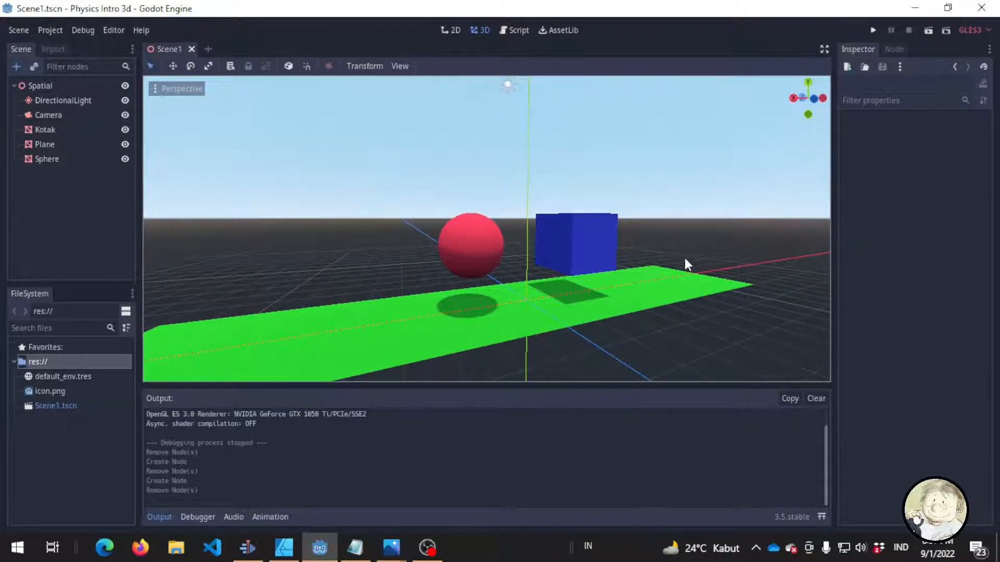
pyautogui.moveTo(656, 308); pyautogui.dragTo(569, 277, button='middle')
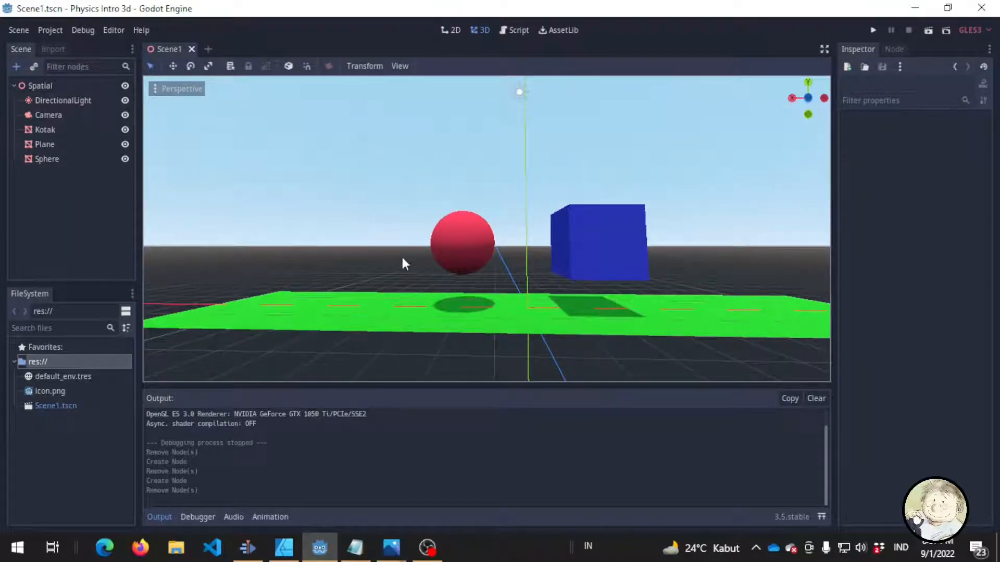
# Step: Search the node types available under the Spatial root for "physics" and read the description of StaticBody
pyautogui.click(80, 84)
pyautogui.hotkey('ctrl', 'a')
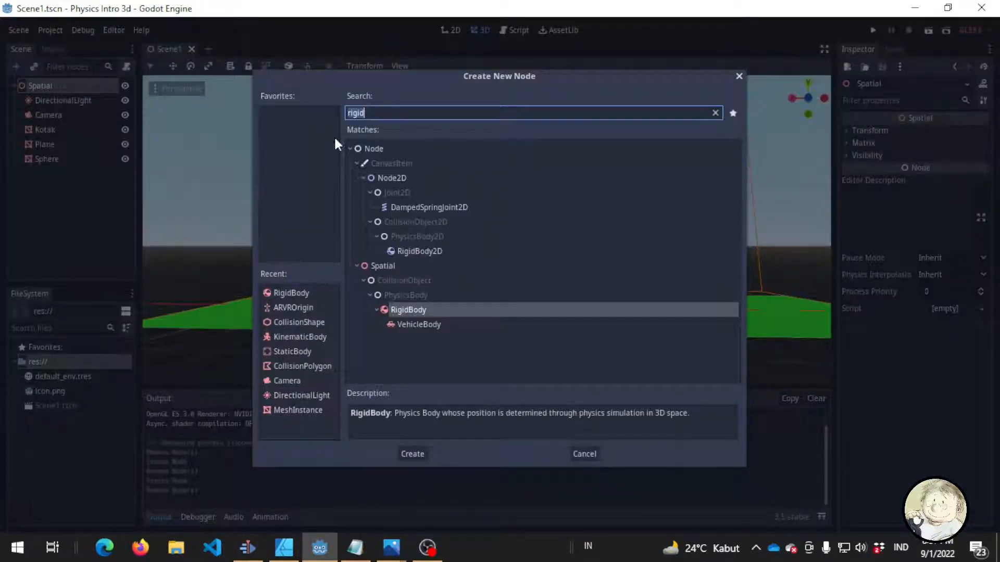
pyautogui.write('phys')
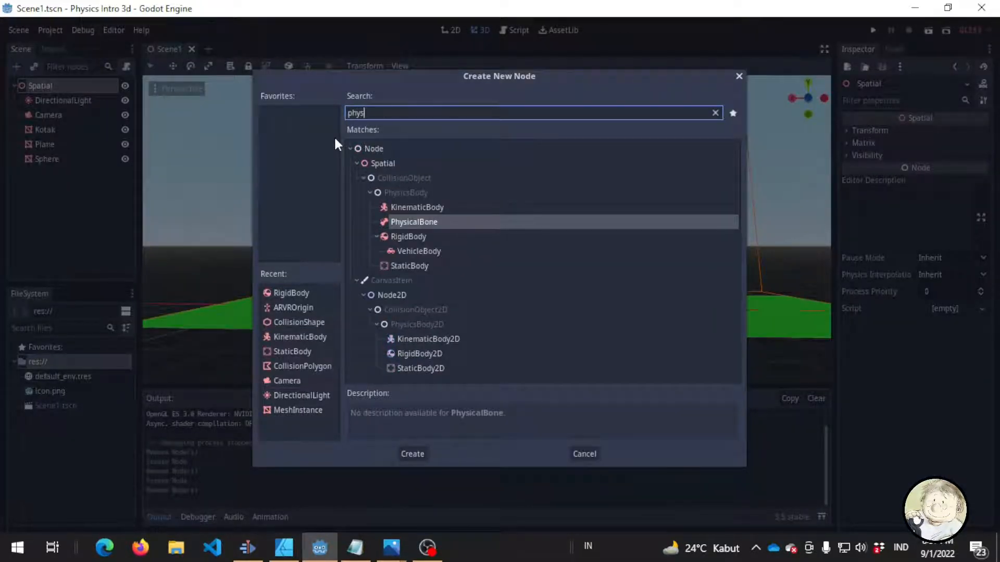
pyautogui.write('ics')
pyautogui.click(441, 194)
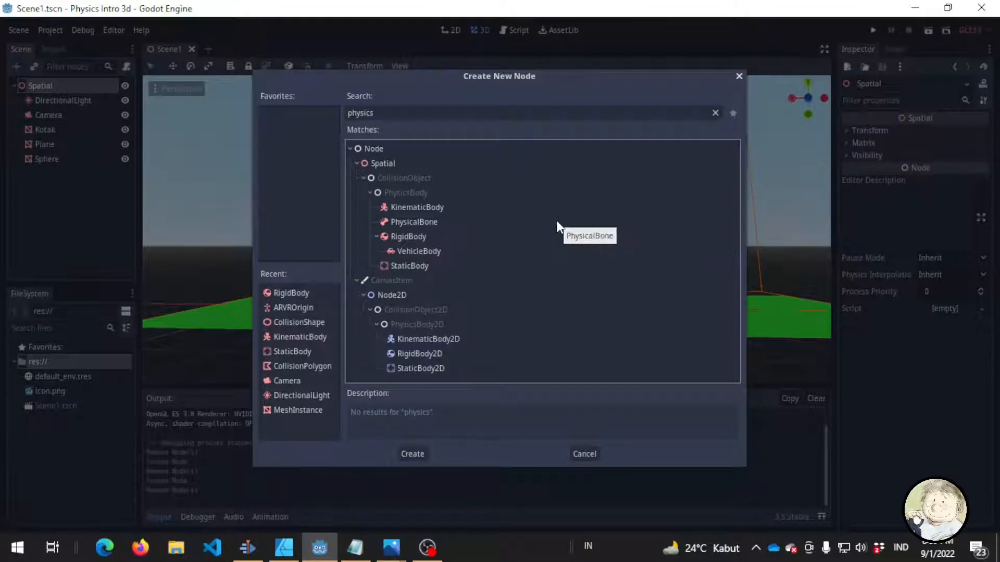
pyautogui.click(405, 265)
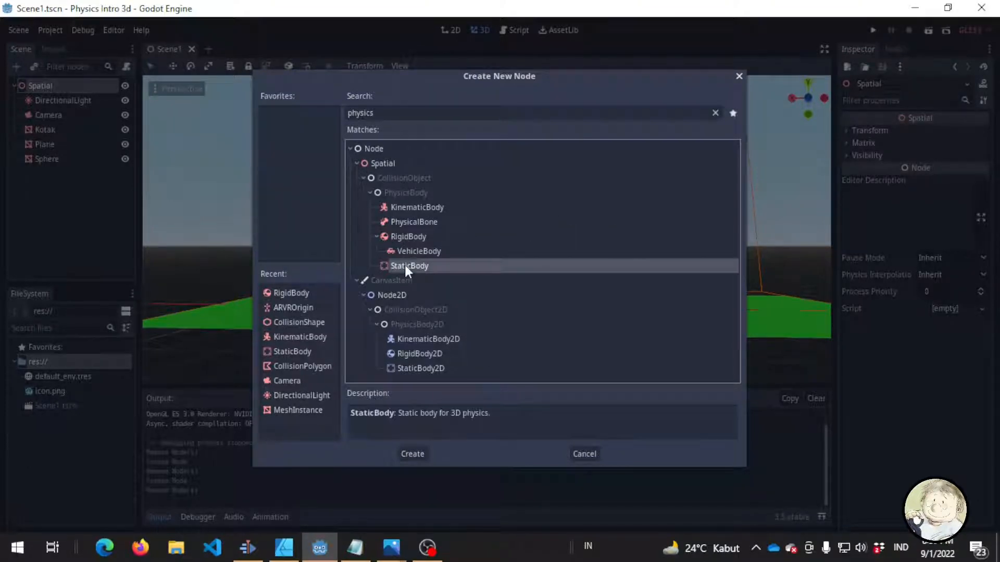
# Step: Switch to Photos to view the Static Body illustration stat.png, and return to Godot
pyautogui.hotkey('alt', 'Tab')
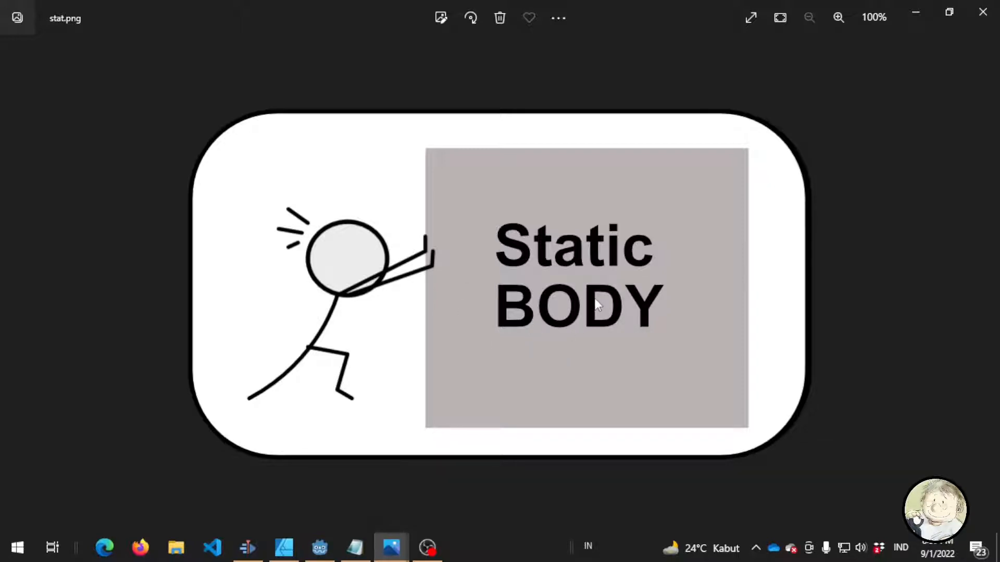
pyautogui.hotkey('alt', 'Tab')
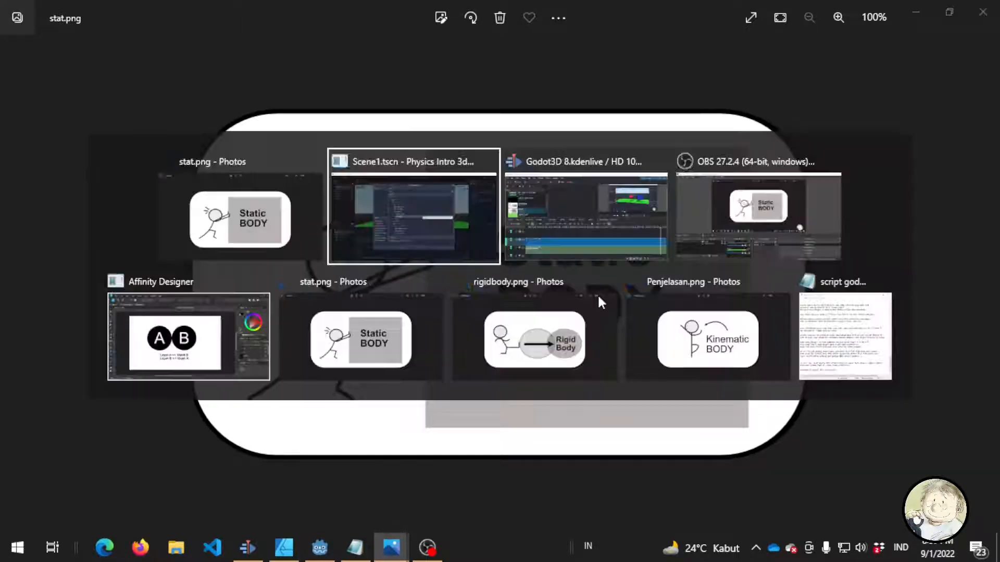
pyautogui.hotkey('alt', 'Tab')
pyautogui.hotkey('alt', 'shift', 'Tab')
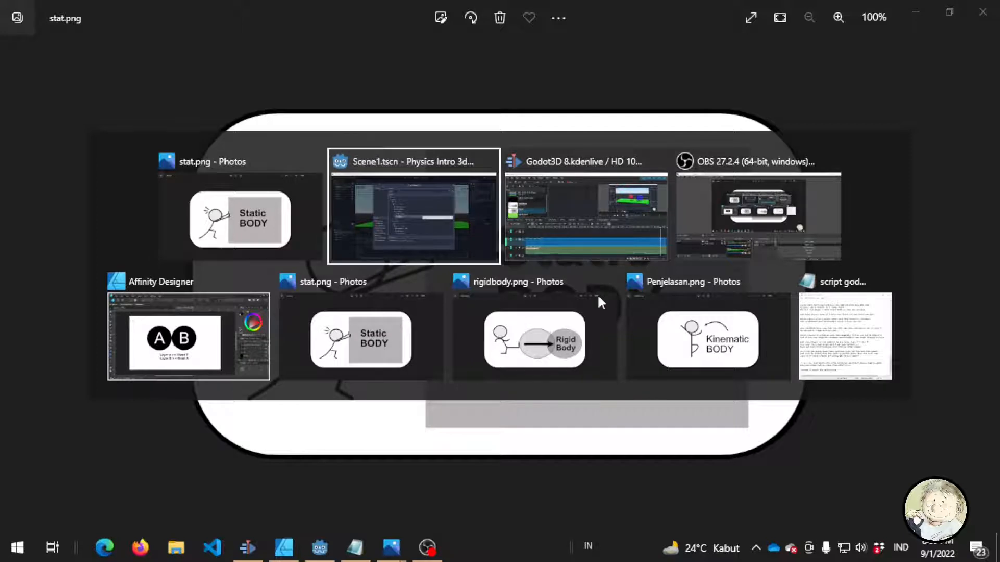
# Step: Look over the green plane in the viewport and add a StaticBody child node to the Spatial root
pyautogui.moveTo(624, 272); pyautogui.dragTo(619, 298, button='middle')
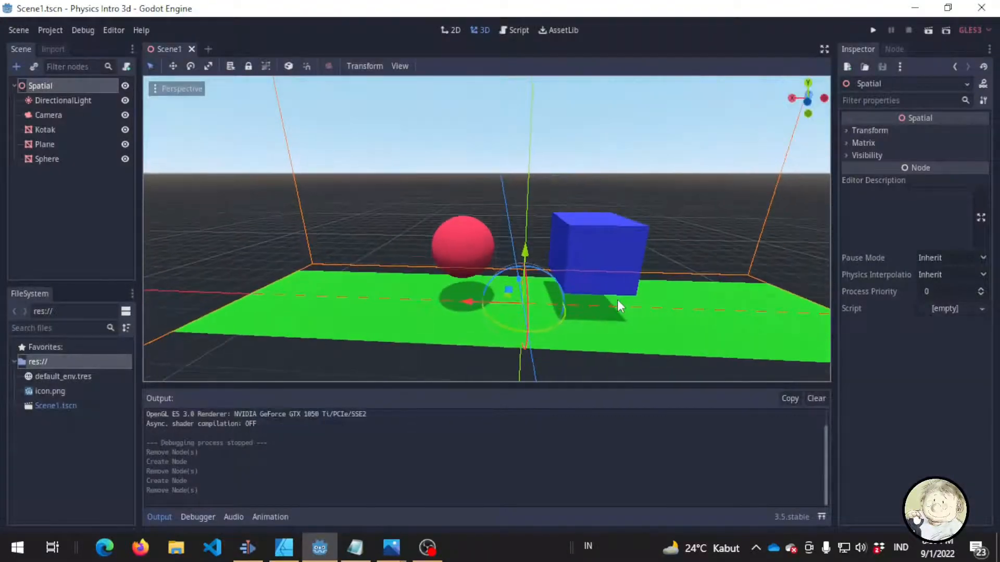
pyautogui.click(663, 327)
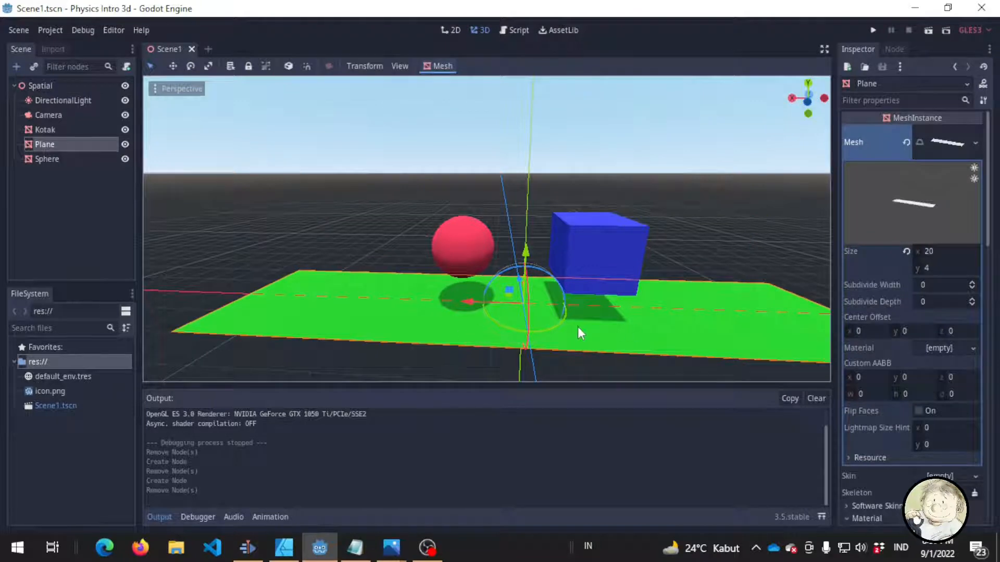
pyautogui.moveTo(446, 297); pyautogui.dragTo(515, 307, button='middle')
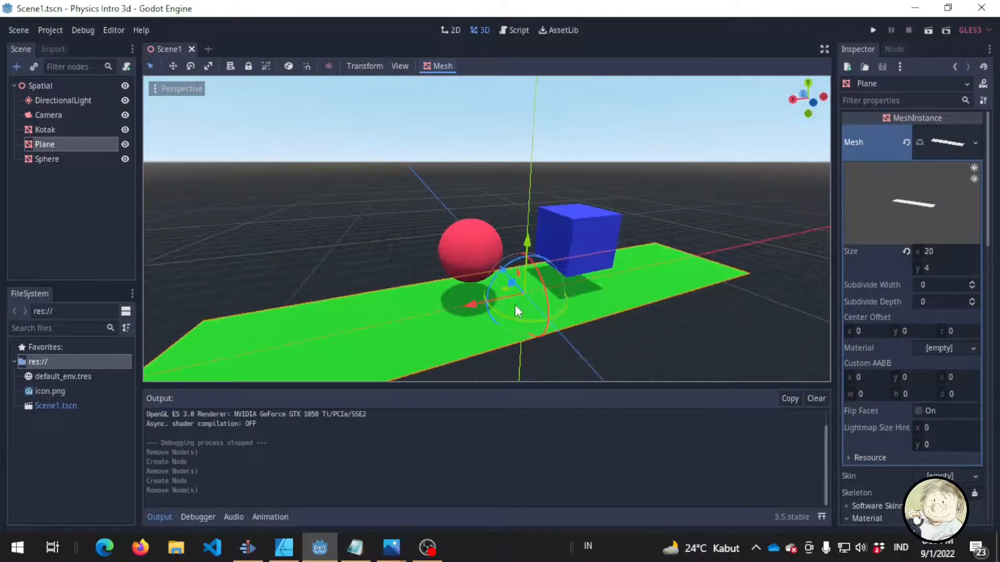
pyautogui.moveTo(644, 311); pyautogui.dragTo(616, 311, button='middle')
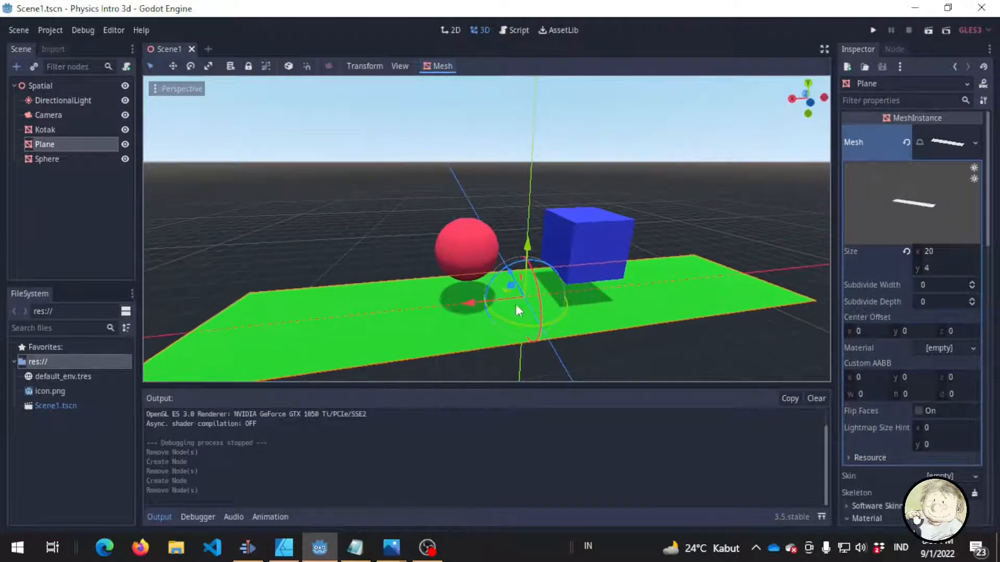
pyautogui.rightClick(85, 88)
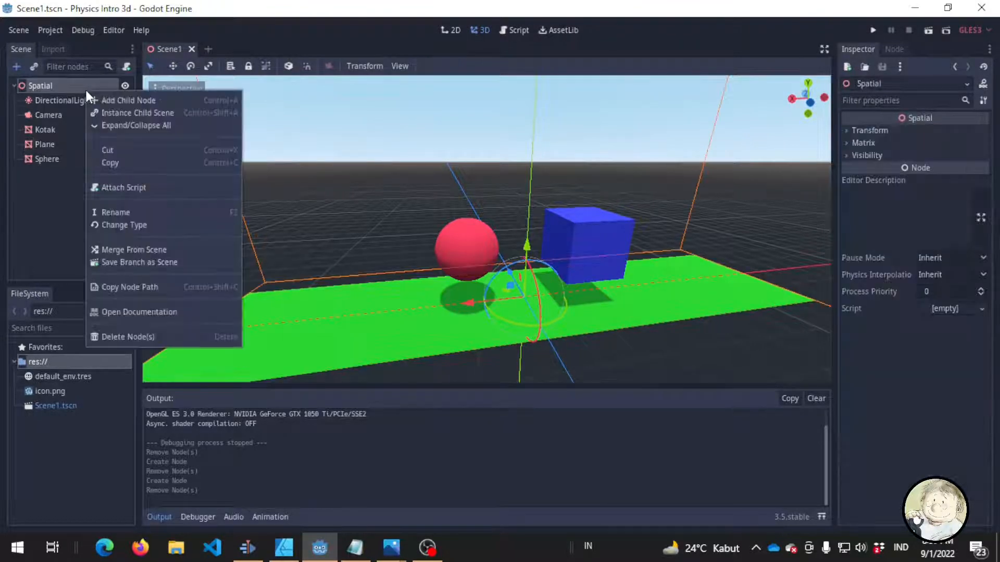
pyautogui.click(165, 98)
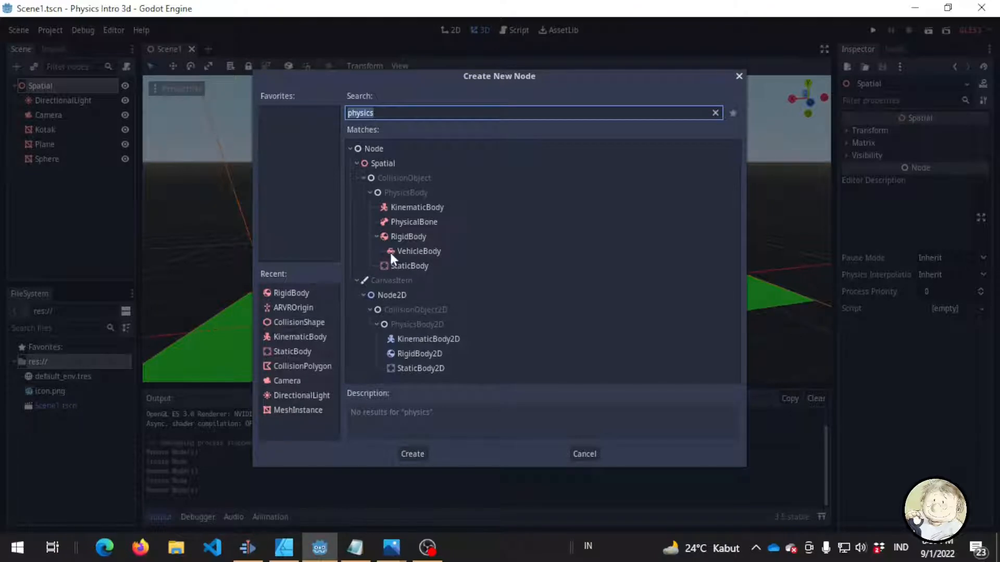
pyautogui.doubleClick(408, 265)
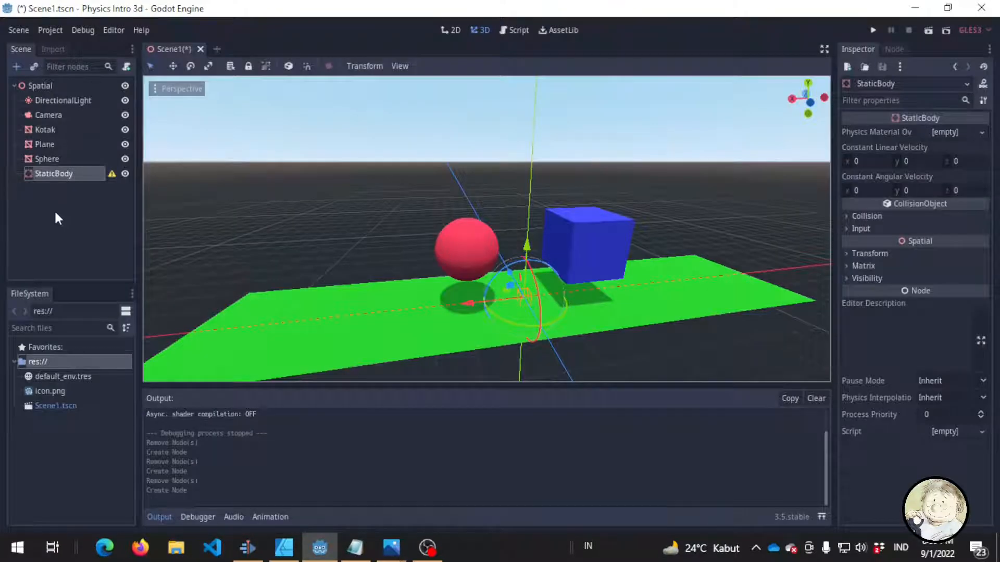
# Step: Reparent the Plane mesh node so that it is a child of the StaticBody node
pyautogui.click(50, 159)
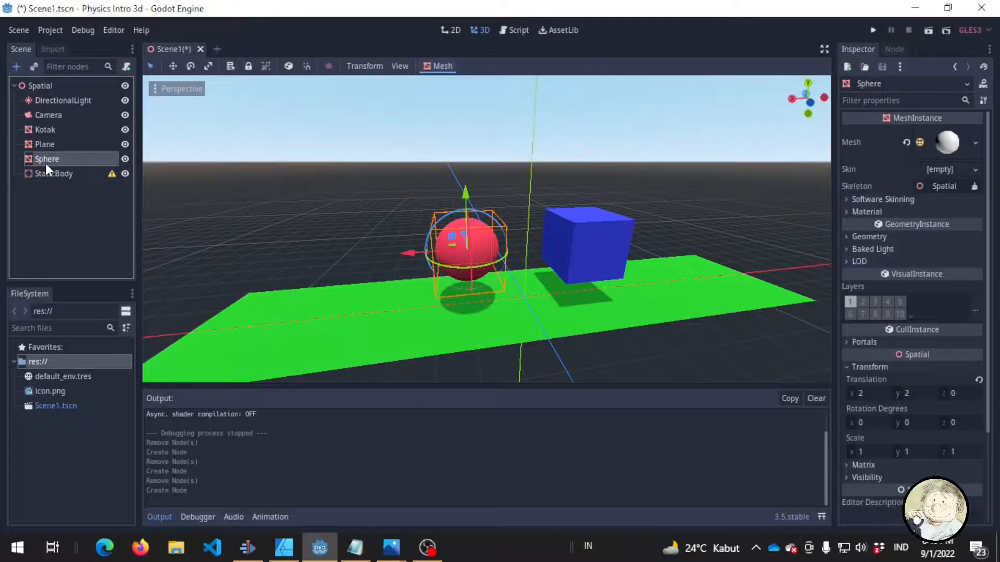
pyautogui.click(55, 144)
pyautogui.moveTo(43, 148); pyautogui.dragTo(75, 170)
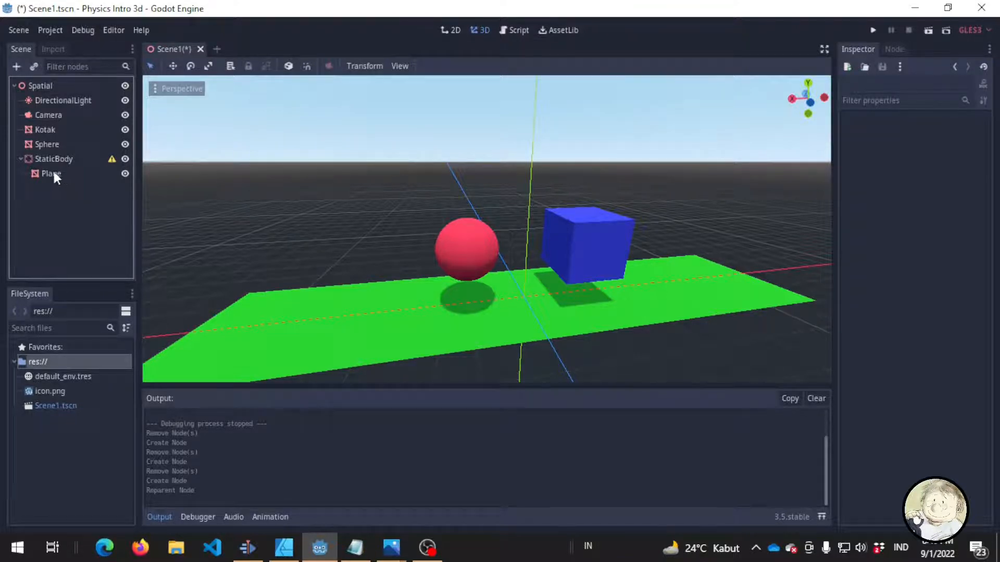
pyautogui.moveTo(41, 174); pyautogui.dragTo(72, 158)
pyautogui.click(60, 165)
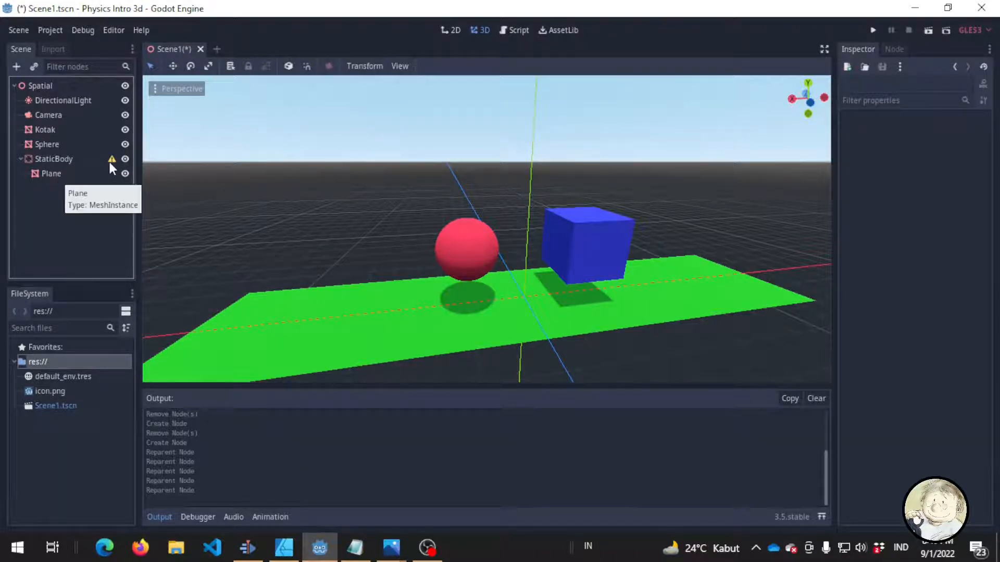
# Step: Examine the StaticBody's configuration warning and inspect the sphere, cube and plane in the viewport
pyautogui.moveTo(110, 164)
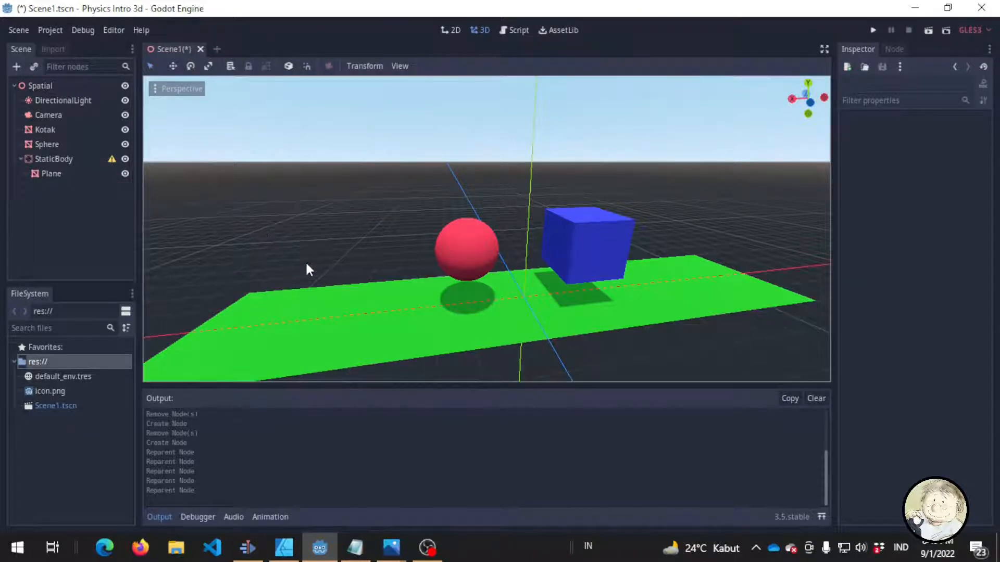
pyautogui.moveTo(520, 263)
pyautogui.mouseDown(button='middle')
pyautogui.moveTo(531, 257)
pyautogui.moveTo(505, 251)
pyautogui.mouseUp(button='middle')
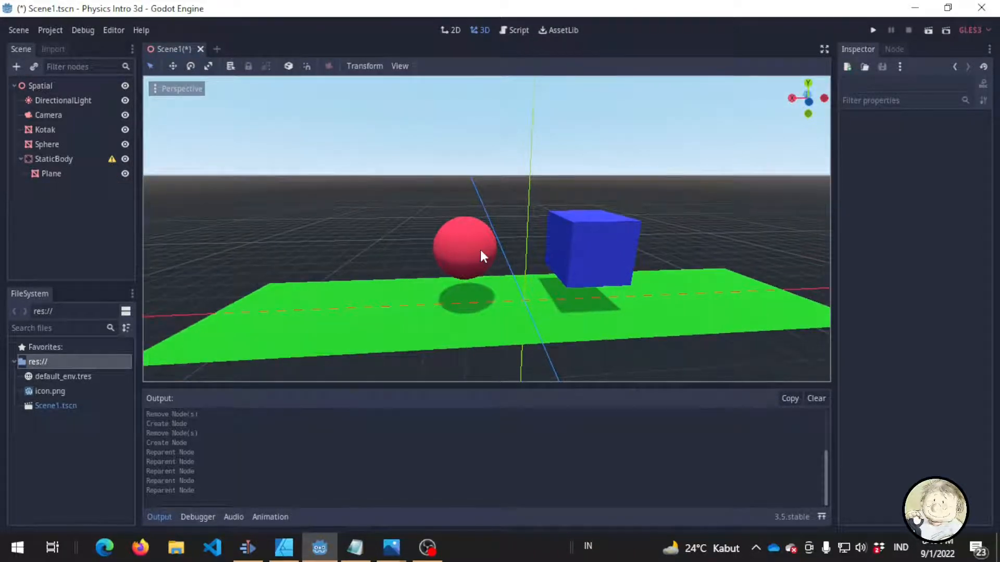
pyautogui.click(480, 248)
pyautogui.click(608, 248)
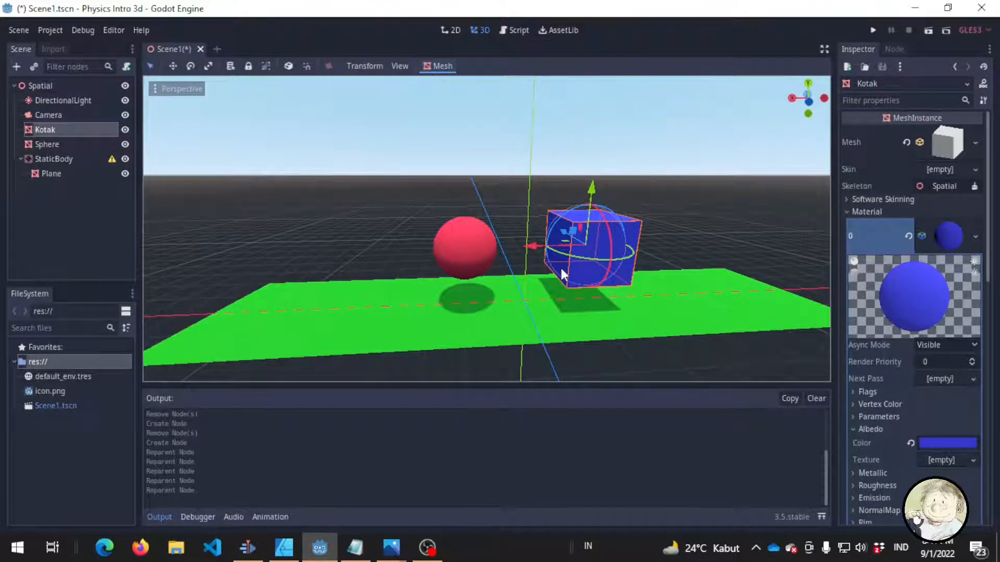
pyautogui.moveTo(562, 274); pyautogui.dragTo(552, 292, button='middle')
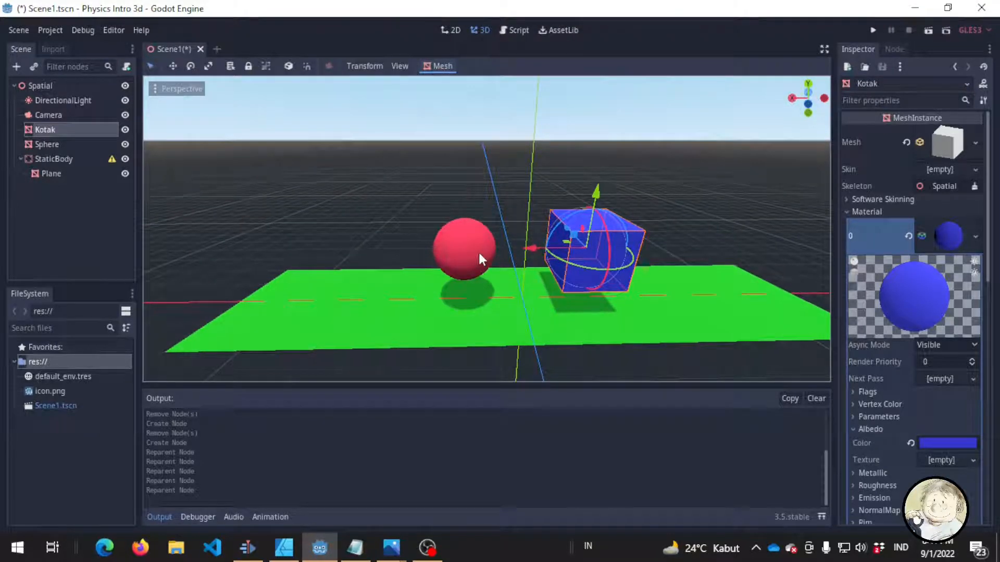
pyautogui.click(477, 251)
pyautogui.click(549, 295)
pyautogui.click(592, 264)
# Step: Switch to Firefox to view the AABB collision detection image on its own and enlarged, and return to Godot
pyautogui.hotkey('alt', 'Tab')
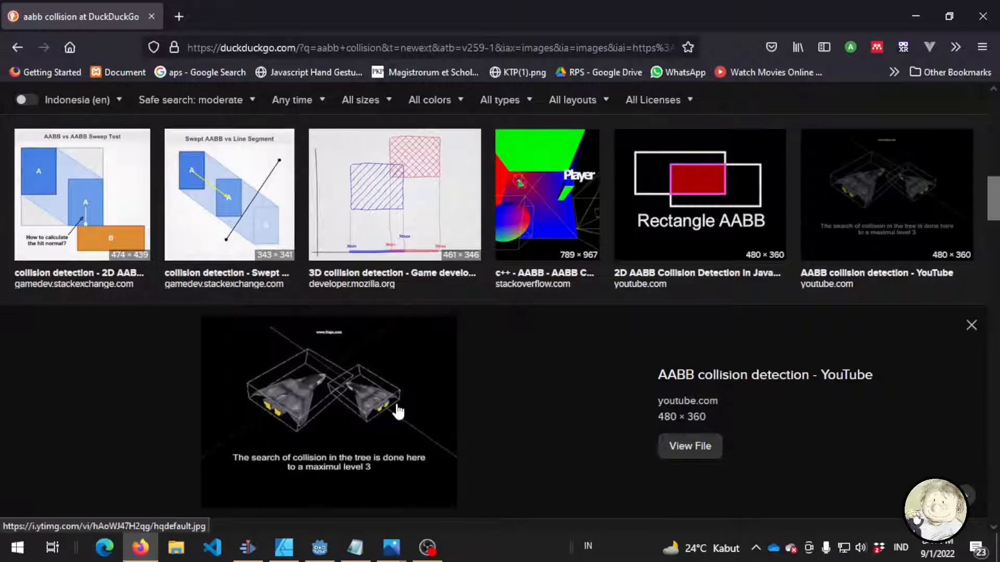
pyautogui.click(397, 409)
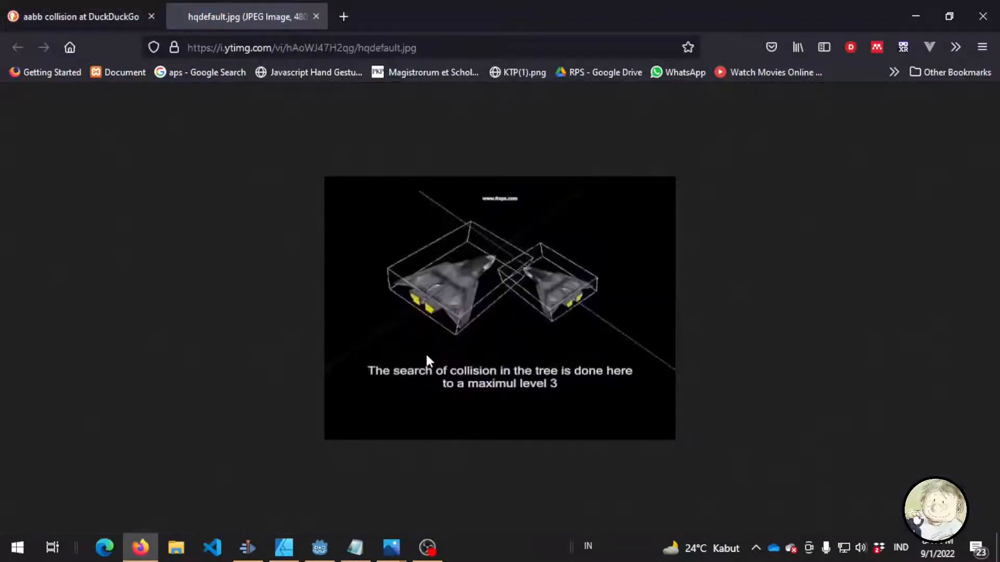
pyautogui.keyDown('ctrl'); pyautogui.scroll(5, 548, 352); pyautogui.keyUp('ctrl')
pyautogui.keyDown('ctrl'); pyautogui.scroll(3, 553, 350); pyautogui.keyUp('ctrl')
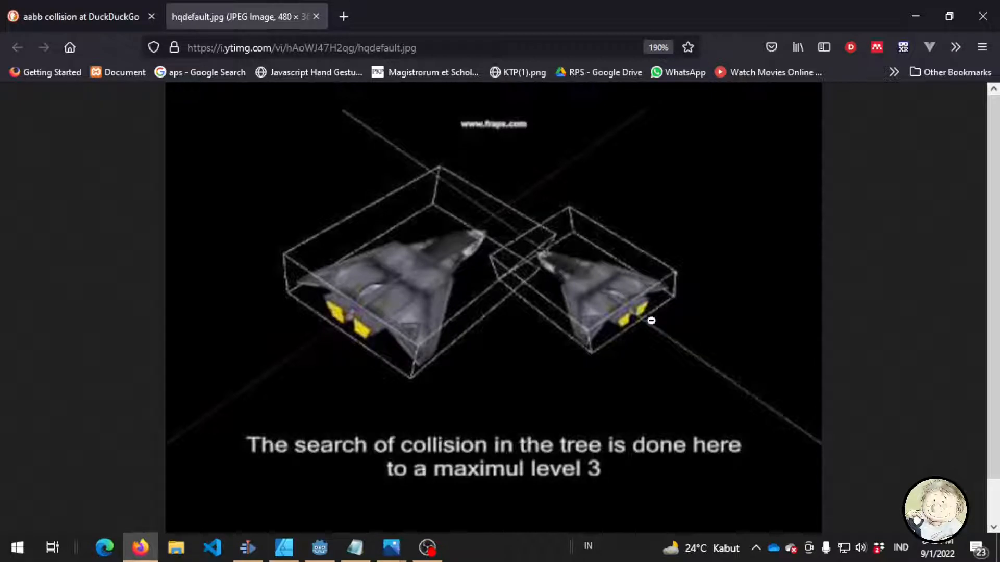
pyautogui.hotkey('alt', 'Tab')
pyautogui.press('Tab')
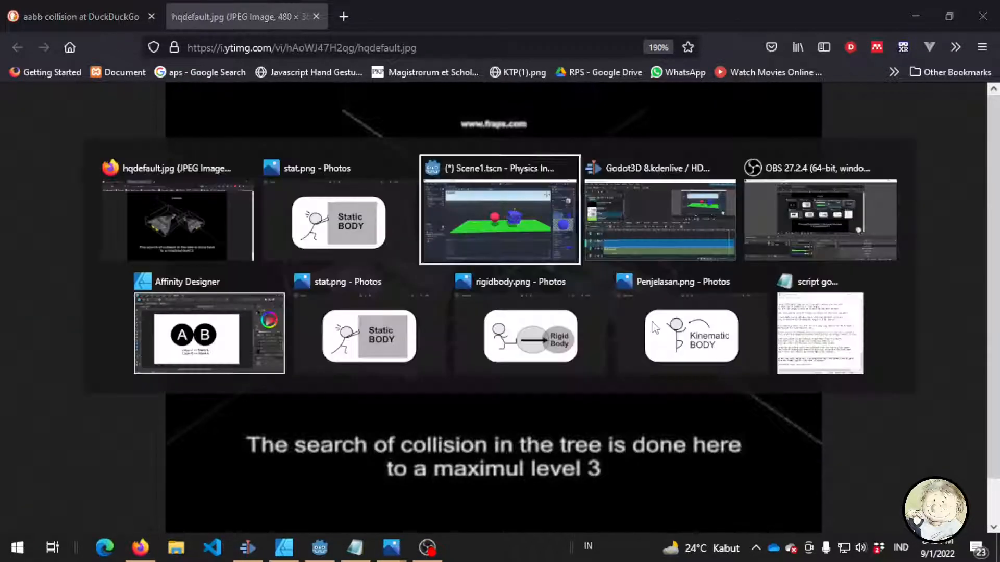
# Step: Add a CollisionShape child node to the StaticBody
pyautogui.click(58, 160)
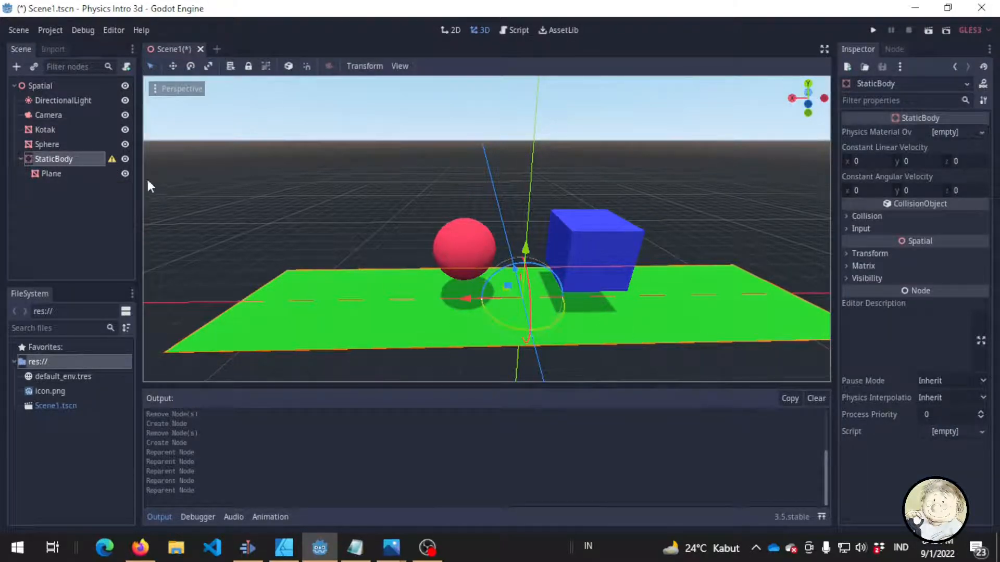
pyautogui.rightClick(72, 159)
pyautogui.click(120, 168)
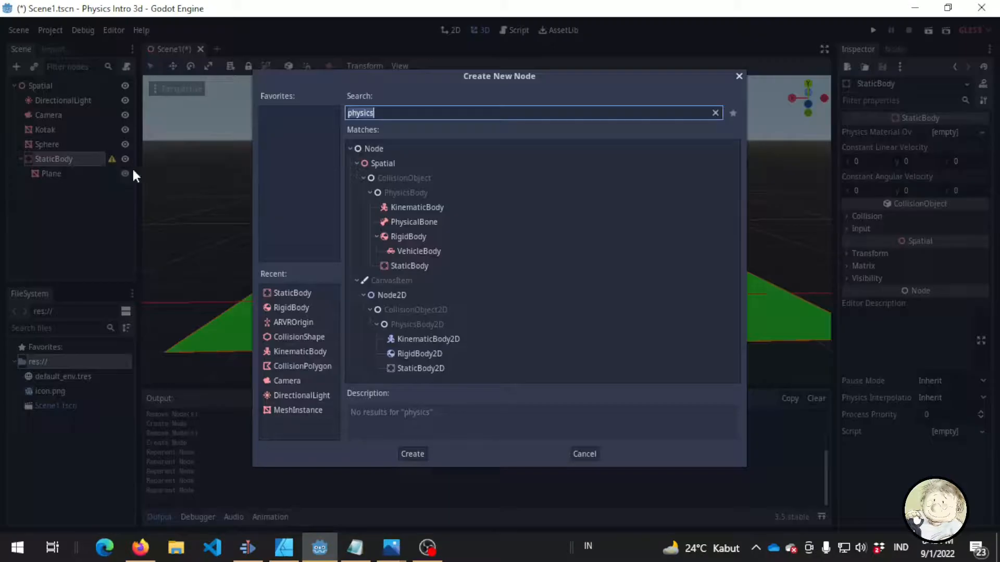
pyautogui.write('C')
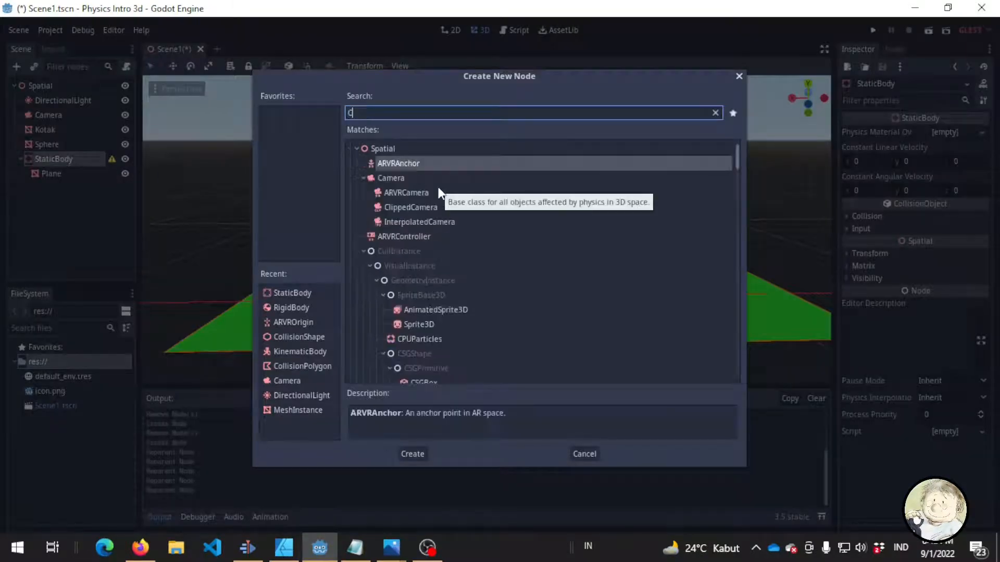
pyautogui.write('olisi')
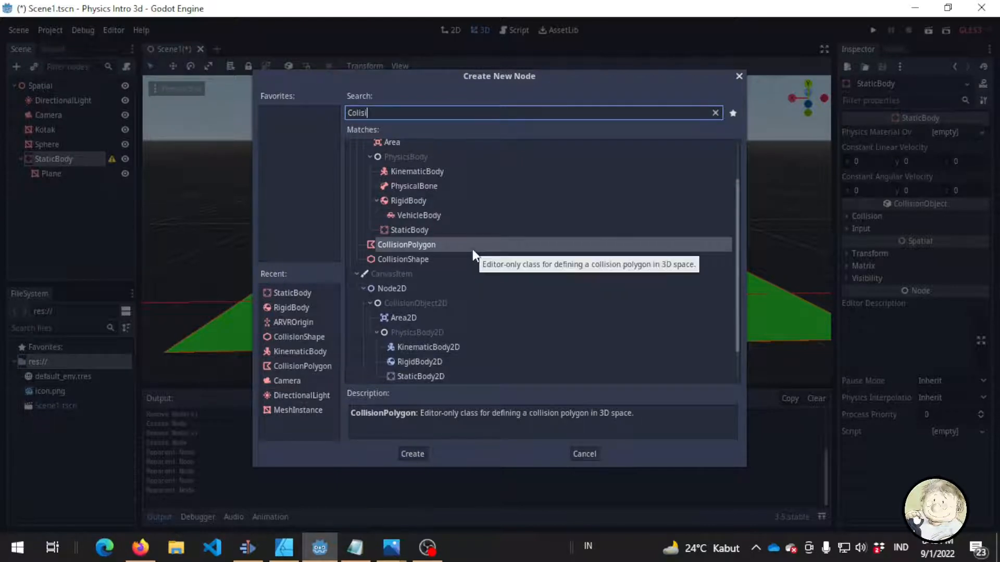
pyautogui.click(460, 256)
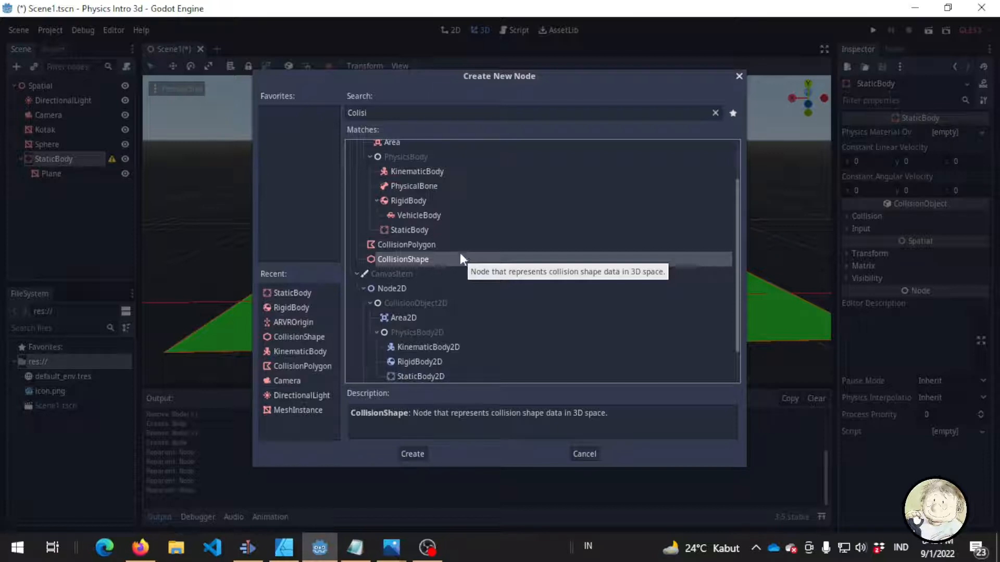
pyautogui.click(411, 451)
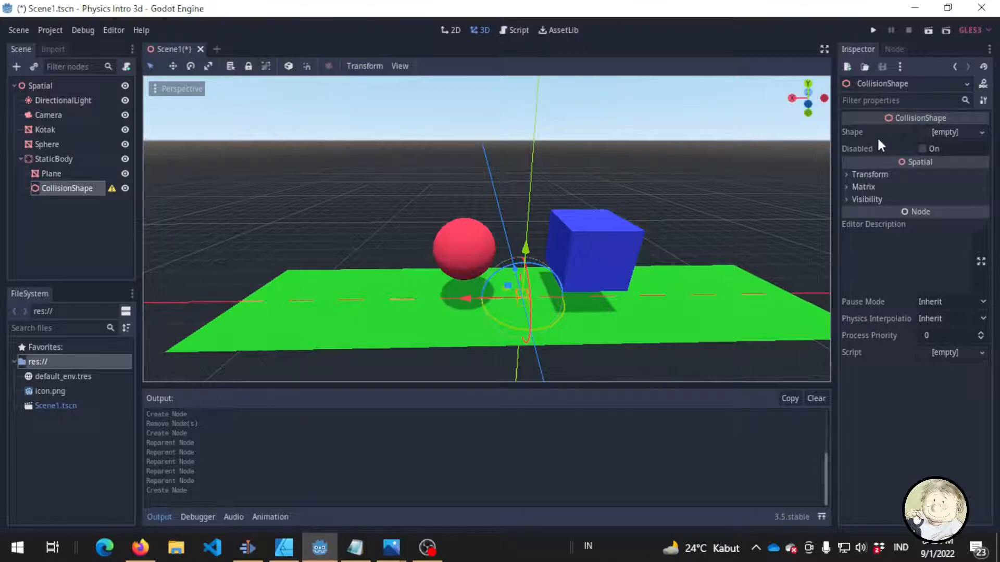
# Step: Assign a new BoxShape to the CollisionShape and stretch it along the plane's length to an X extent of about 11.82
pyautogui.click(984, 133)
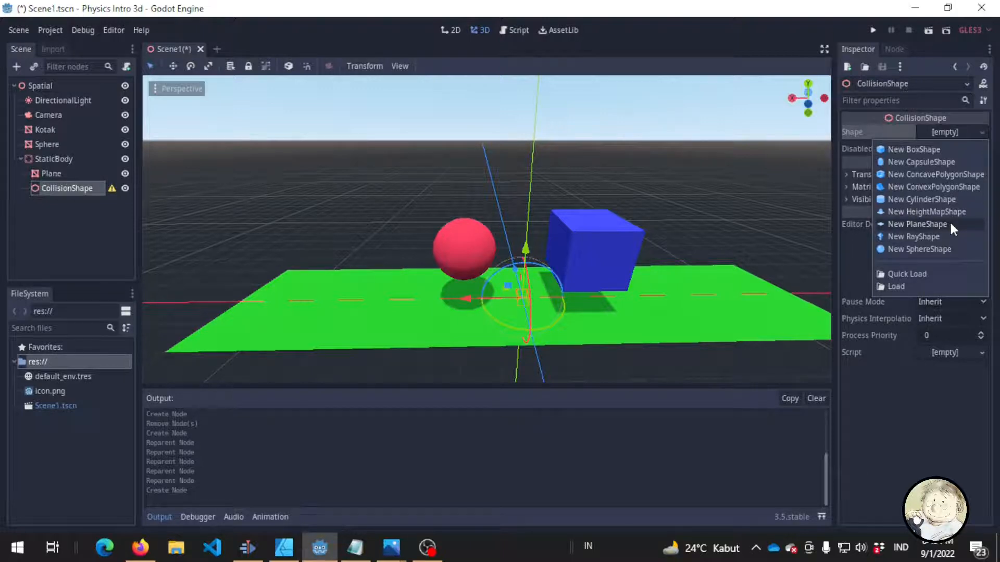
pyautogui.click(947, 148)
pyautogui.moveTo(705, 308); pyautogui.dragTo(695, 248, button='middle')
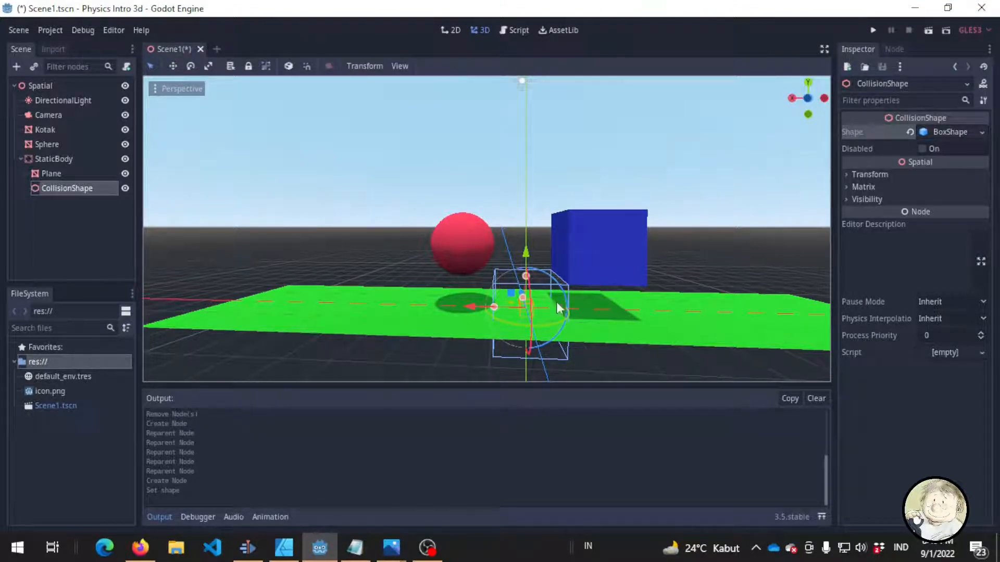
pyautogui.moveTo(647, 269); pyautogui.dragTo(651, 252, button='middle')
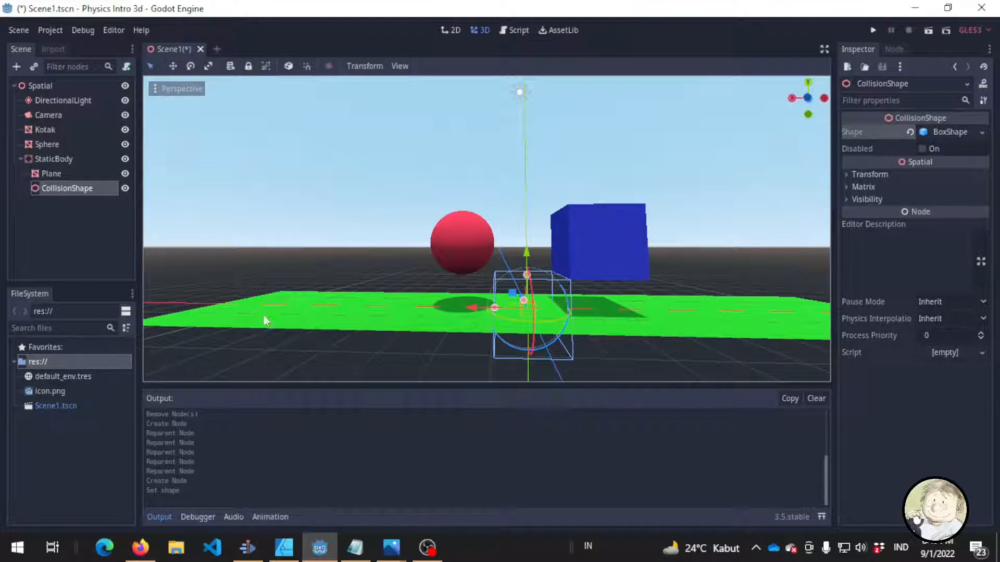
pyautogui.moveTo(495, 299); pyautogui.dragTo(495, 332, button='middle')
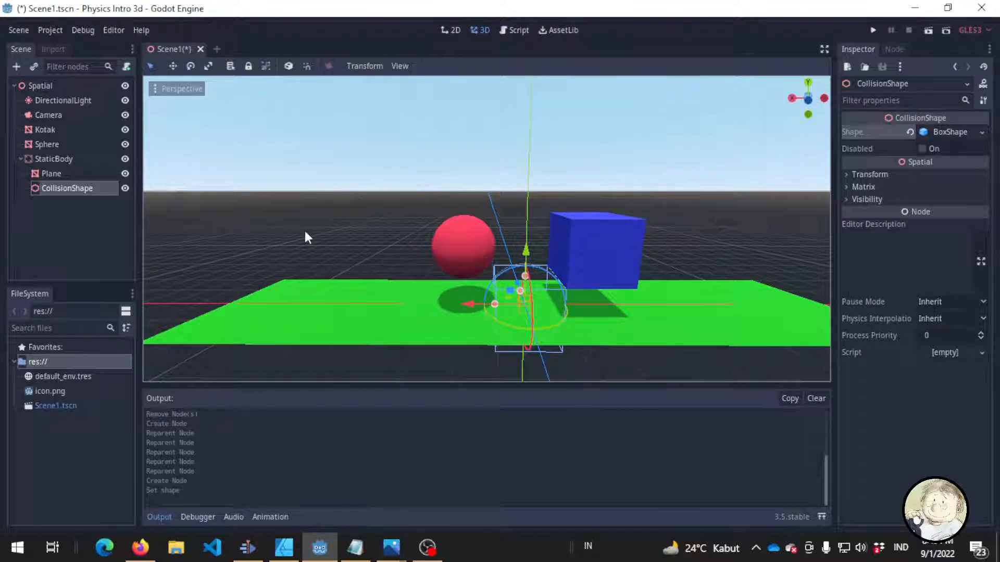
pyautogui.moveTo(495, 304); pyautogui.dragTo(179, 304)
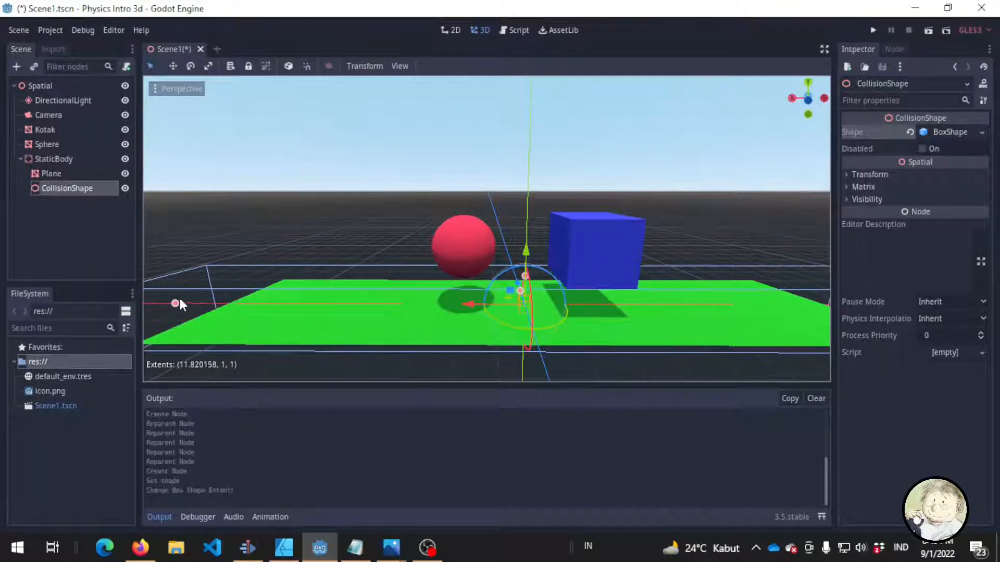
# Step: Fit the collision box across the plane's width and flatten it, to extents of about 1.70 in Z and 0.11 in Y
pyautogui.moveTo(179, 301); pyautogui.dragTo(508, 321, button='middle')
pyautogui.scroll(-2, 495, 318)
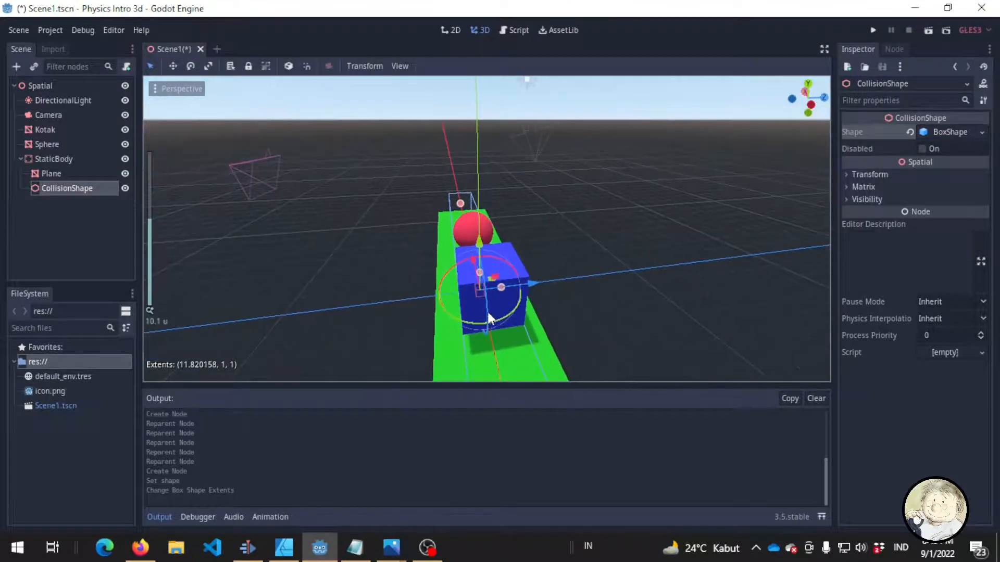
pyautogui.moveTo(499, 289); pyautogui.dragTo(530, 284)
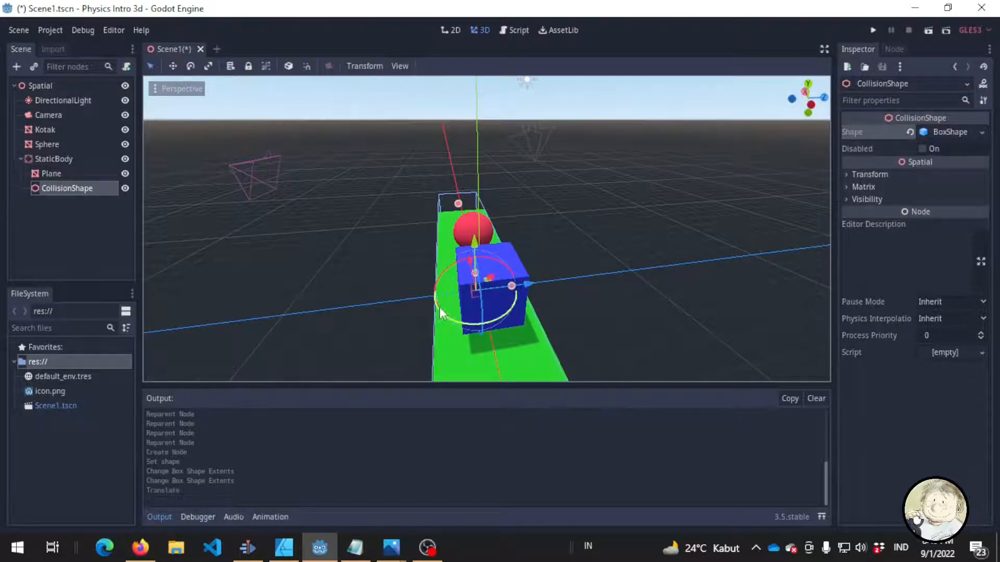
pyautogui.moveTo(530, 284); pyautogui.dragTo(633, 244, button='middle')
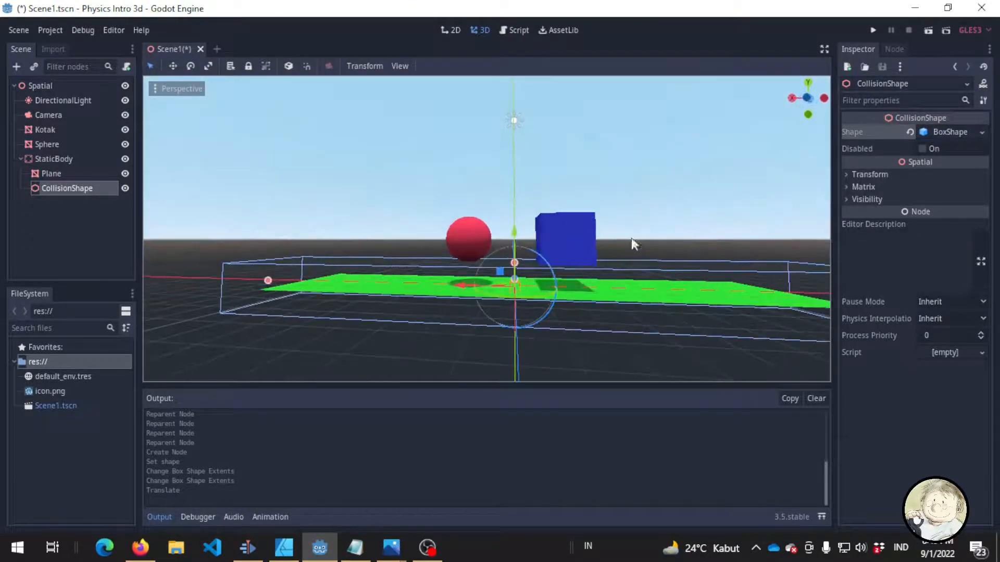
pyautogui.moveTo(514, 258)
pyautogui.mouseDown()
pyautogui.moveTo(517, 293)
pyautogui.moveTo(530, 260)
pyautogui.mouseUp()
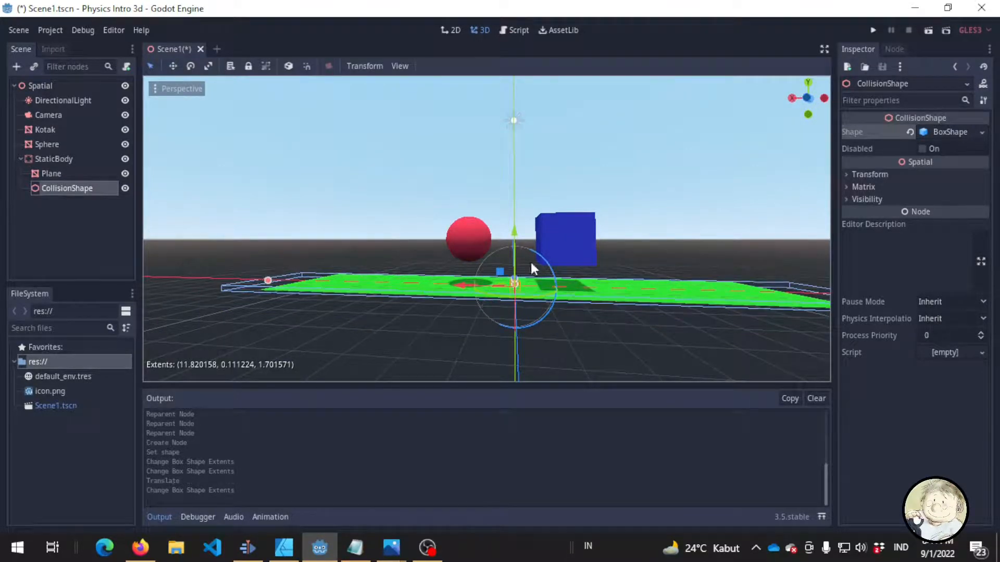
# Step: Shorten the collision box to the green plane's ends, with an X extent of about 10.09, and save the scene
pyautogui.moveTo(530, 260); pyautogui.dragTo(474, 310, button='middle')
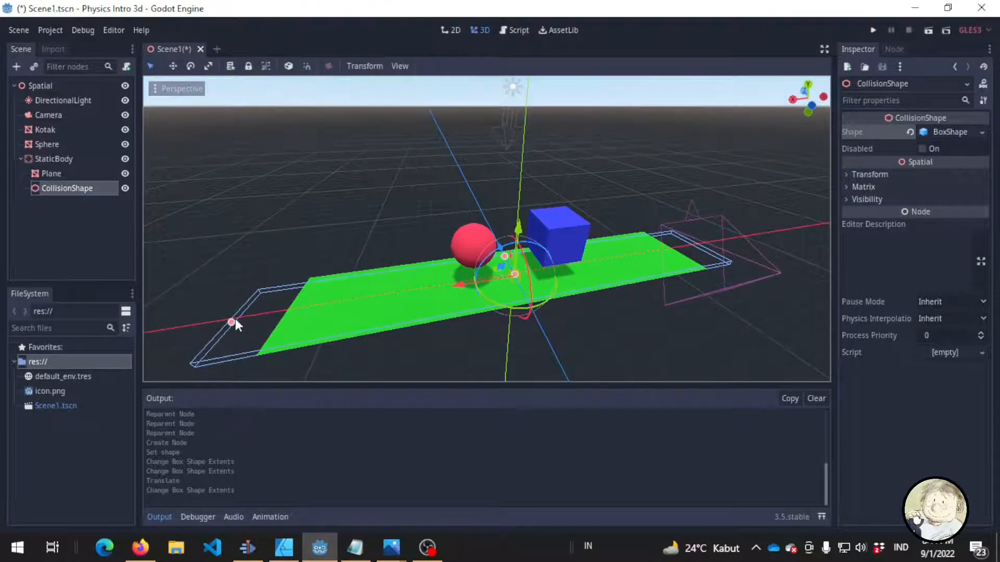
pyautogui.moveTo(233, 322); pyautogui.dragTo(282, 314)
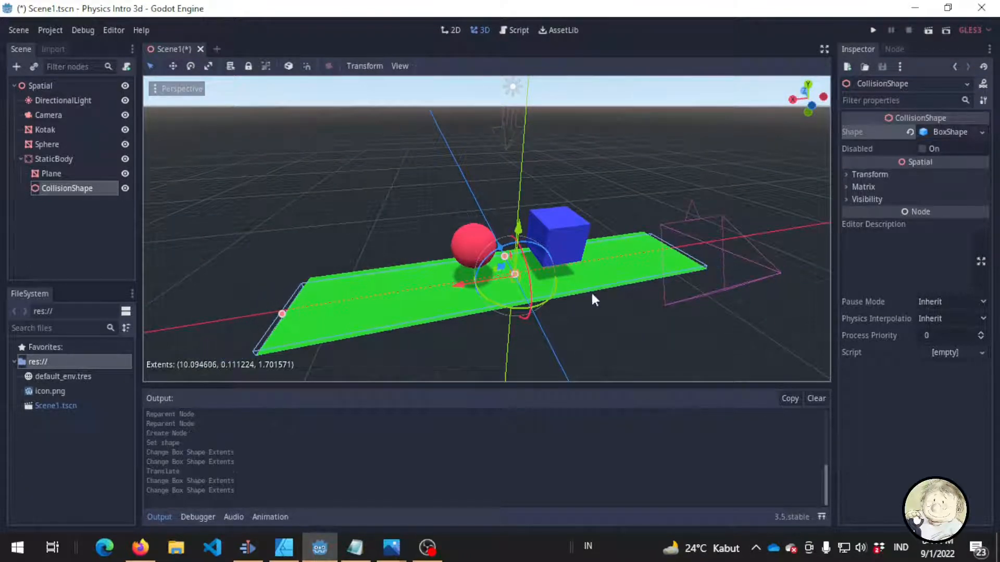
pyautogui.moveTo(662, 289); pyautogui.dragTo(615, 273, button='middle')
pyautogui.hotkey('ctrl', 's')
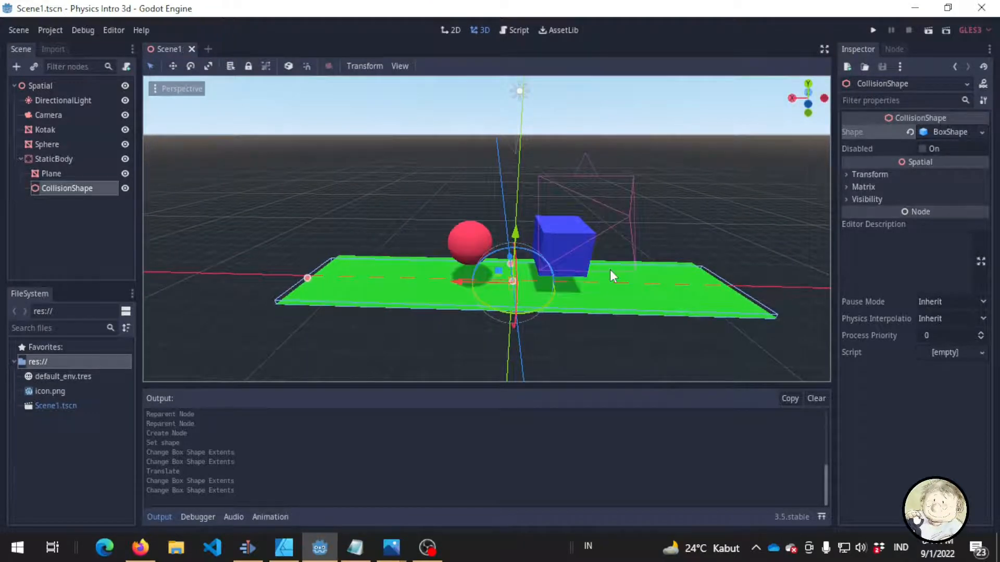
# Step: Deselect the collision shape, switch to Photos to view the rigidbody.png illustration, and return to Godot
pyautogui.click(358, 182)
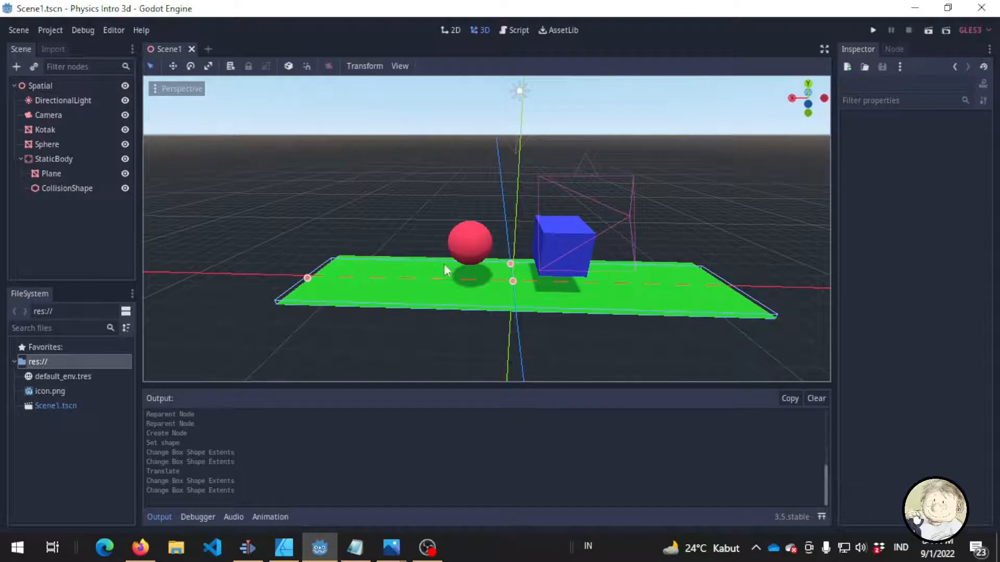
pyautogui.moveTo(444, 265); pyautogui.dragTo(452, 267, button='middle')
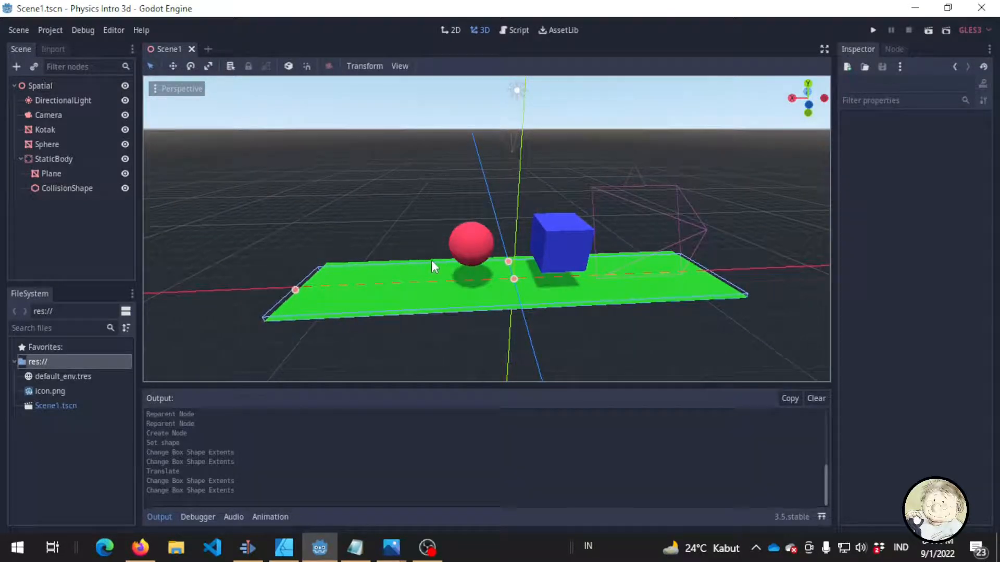
pyautogui.hotkey('alt', 'Tab')
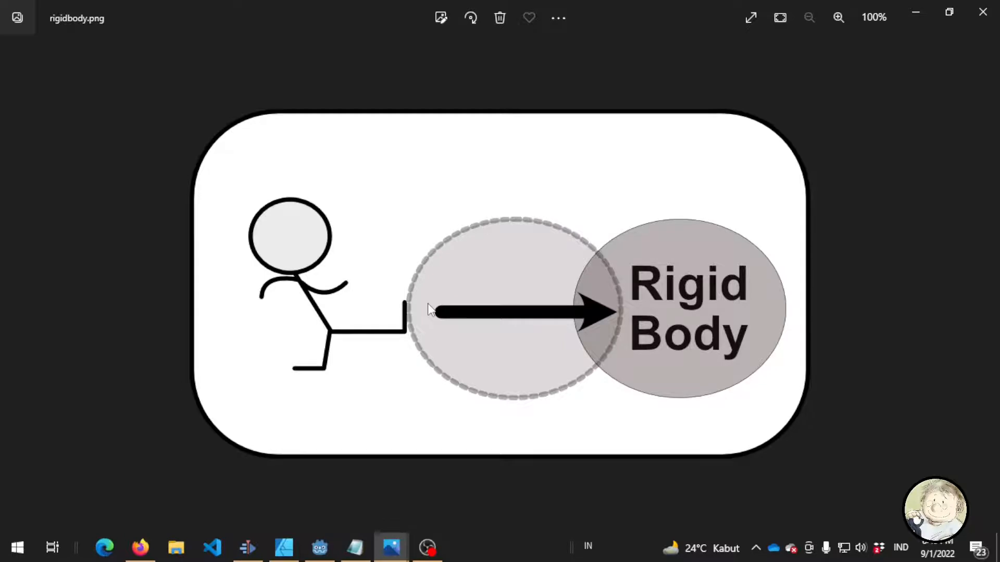
pyautogui.hotkey('alt', 'Tab')
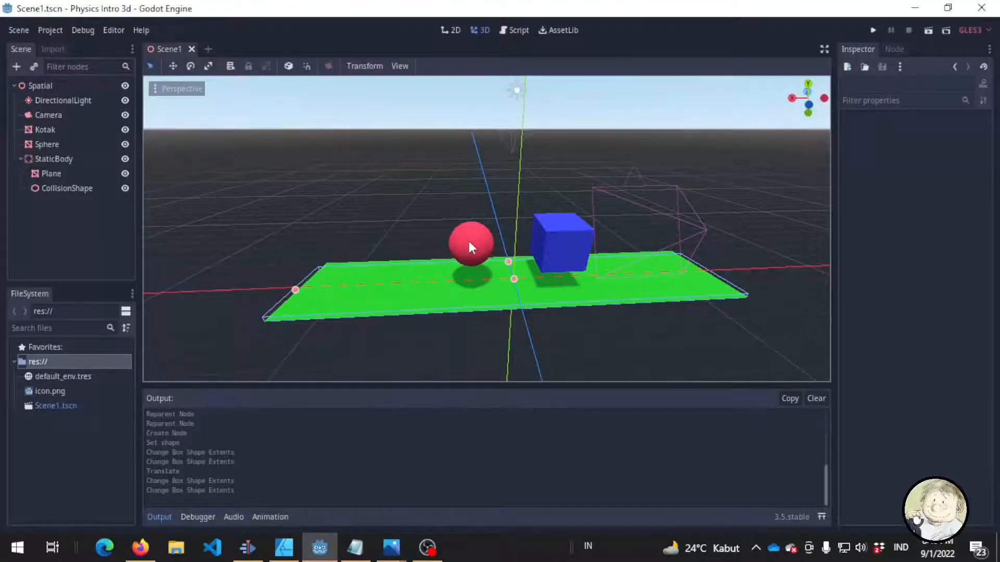
# Step: Add a RigidBody child node to the Spatial root
pyautogui.click(470, 247)
pyautogui.click(74, 83)
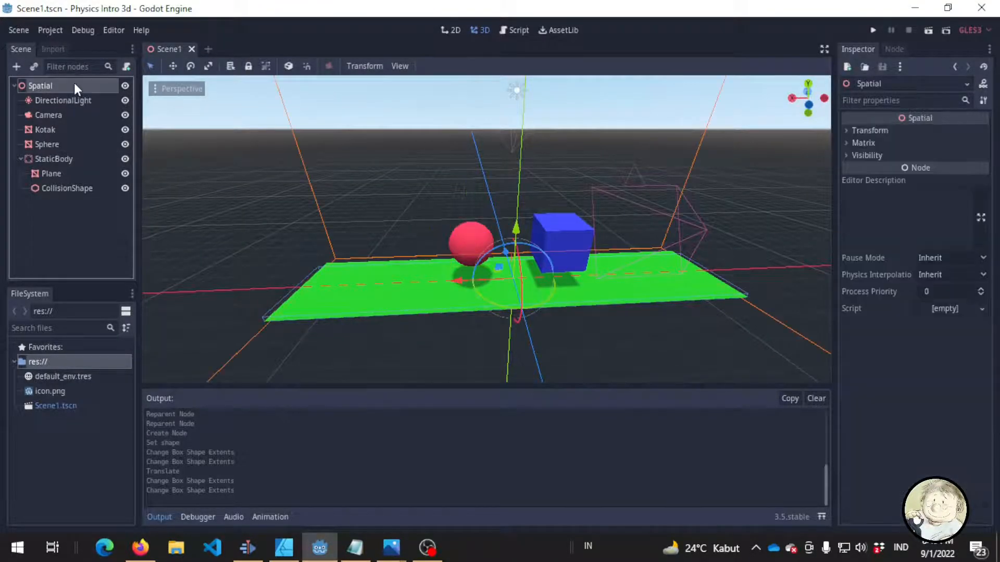
pyautogui.hotkey('ctrl', 'a')
pyautogui.write('rou')
pyautogui.press('BackSpace')
pyautogui.press('BackSpace')
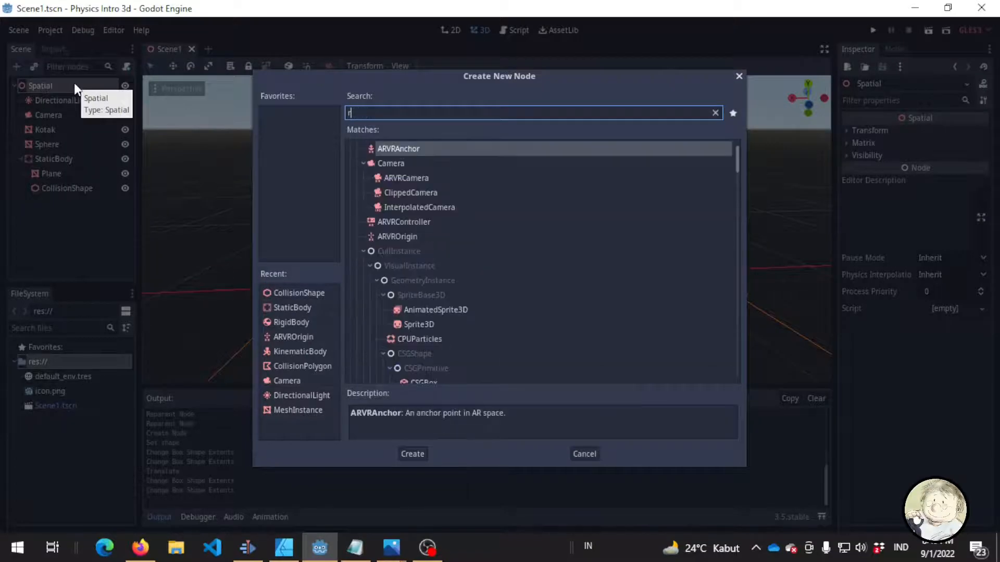
pyautogui.write('iu')
pyautogui.press('BackSpace')
pyautogui.press('BackSpace')
pyautogui.write('igid')
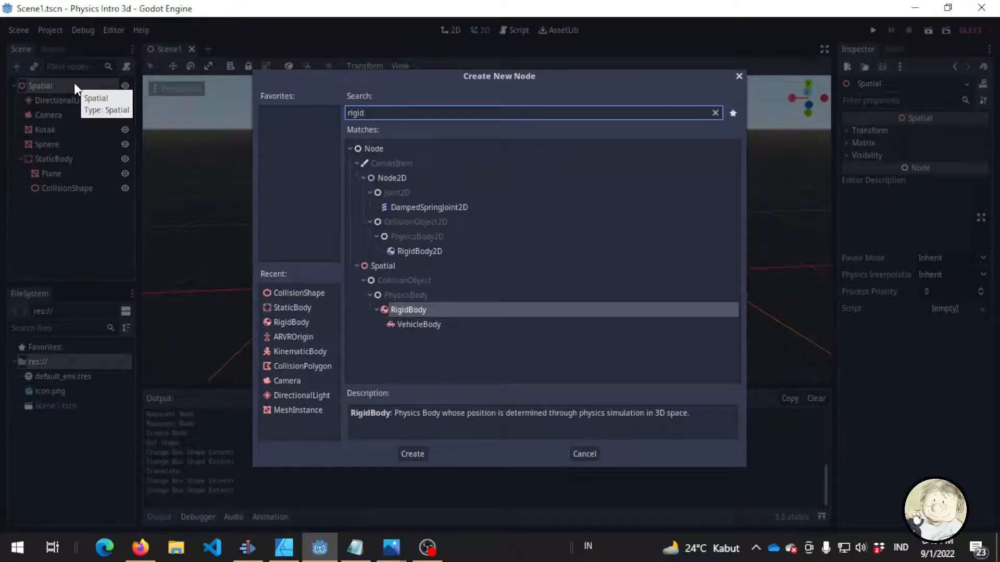
pyautogui.press('Return')
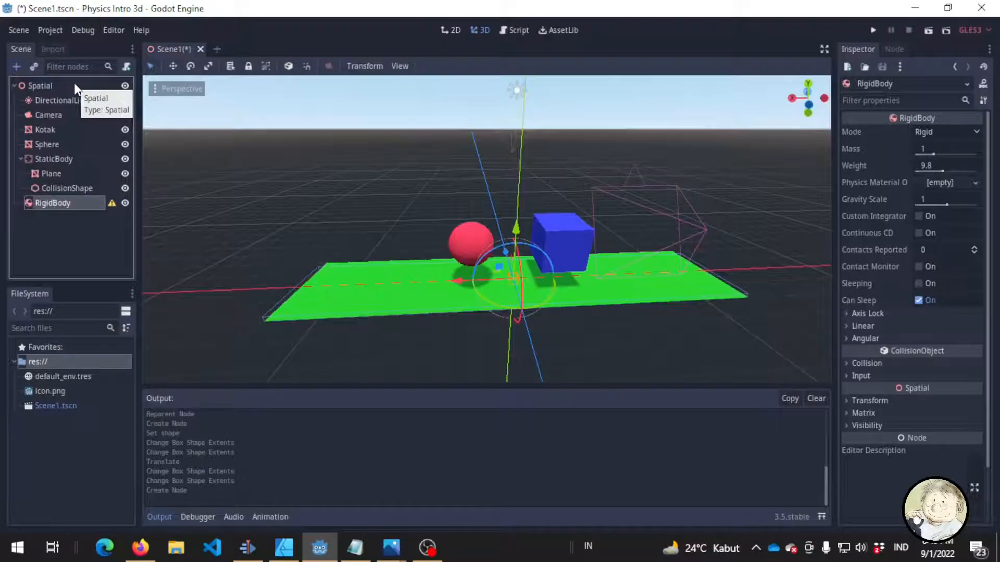
# Step: Check the Sphere's translation and set the RigidBody's translation to x 2, y 2 to match it
pyautogui.scroll(4, 517, 273)
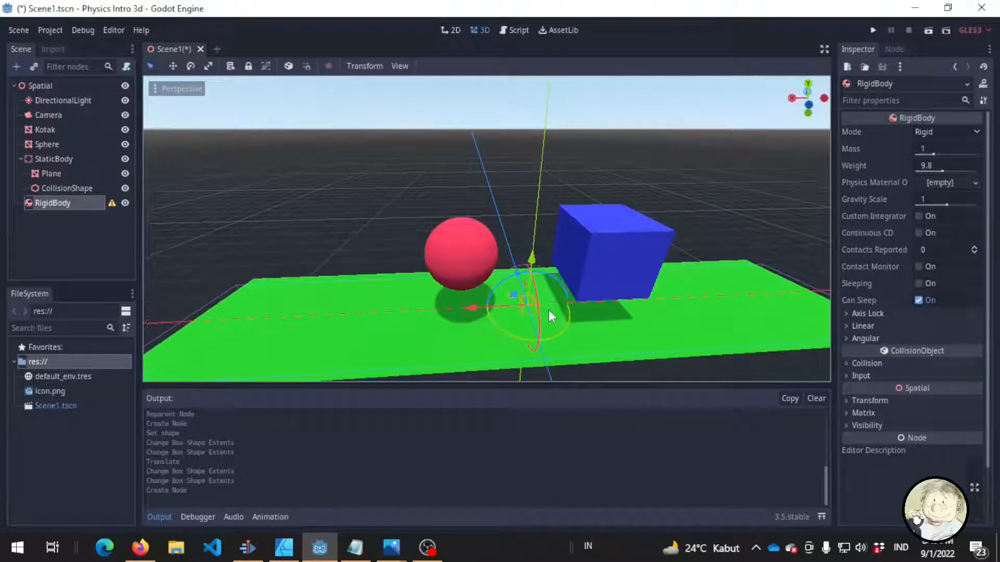
pyautogui.click(57, 141)
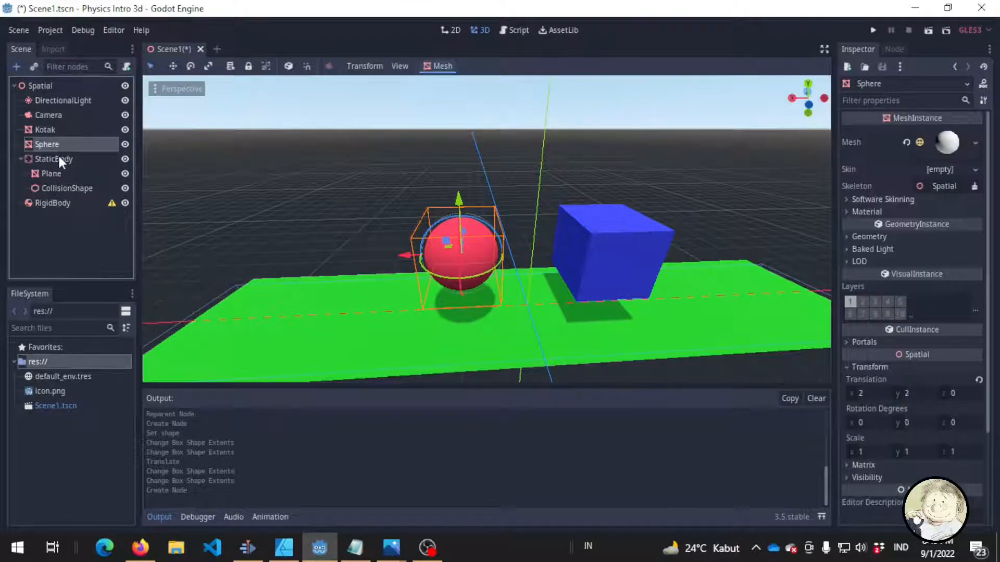
pyautogui.click(70, 201)
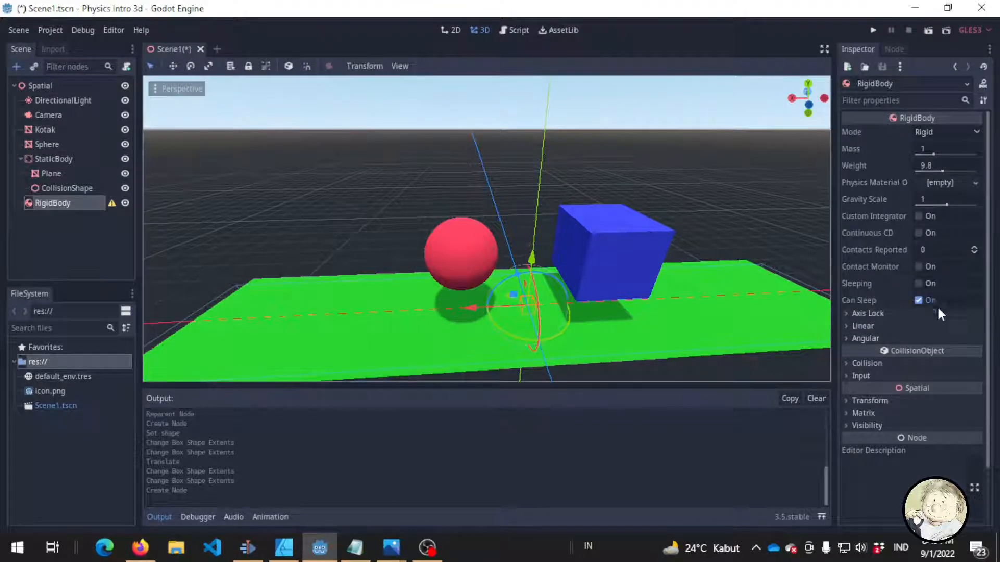
pyautogui.click(881, 400)
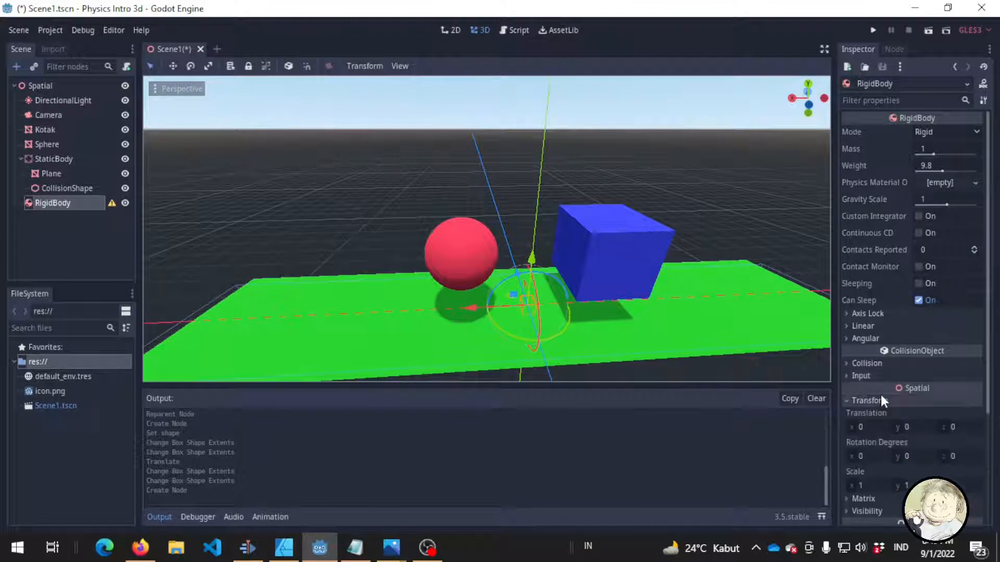
pyautogui.click(877, 427)
pyautogui.write('2')
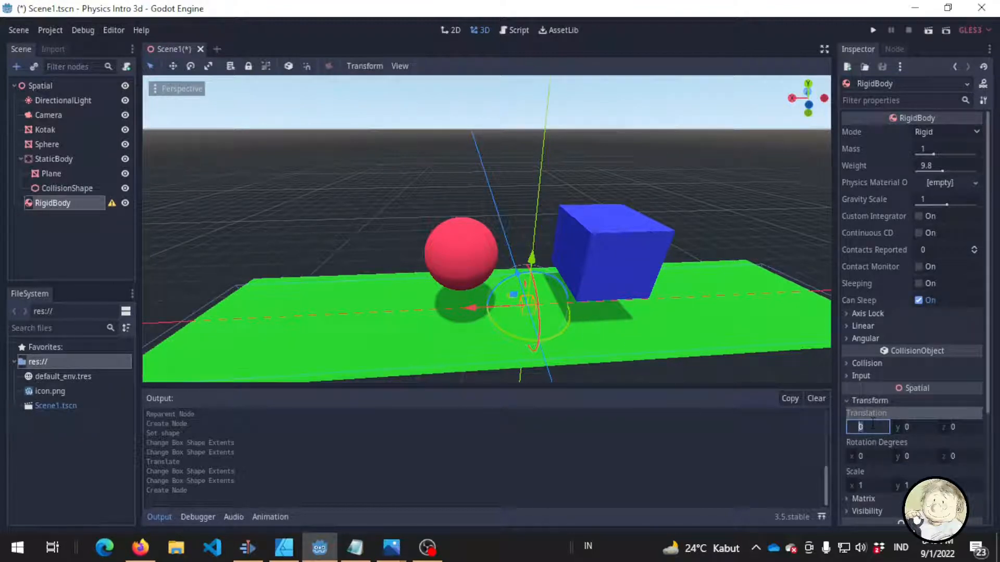
pyautogui.press('Tab')
pyautogui.write('2')
pyautogui.press('Return')
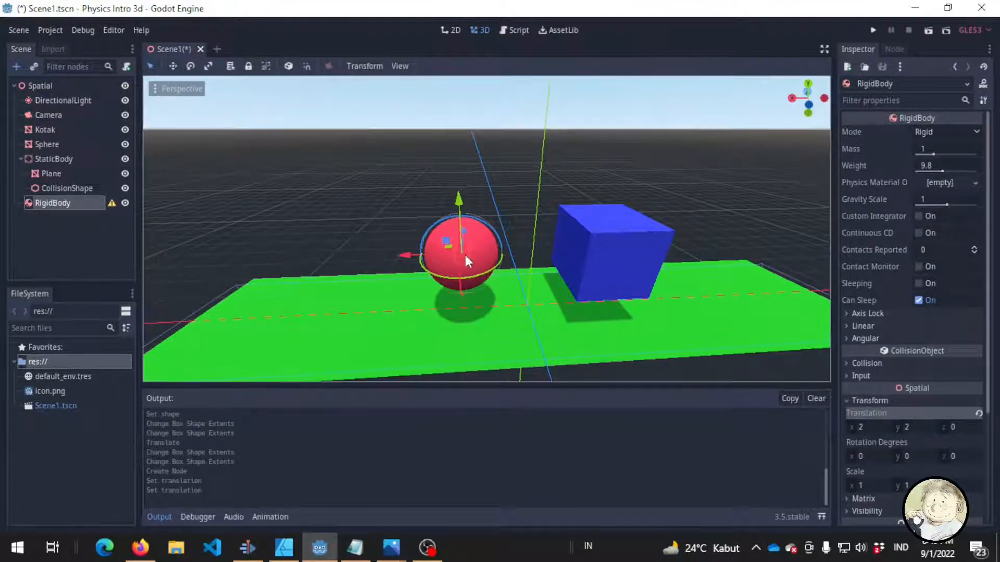
# Step: Reparent the Sphere mesh node under the RigidBody node and select the RigidBody
pyautogui.click(47, 146)
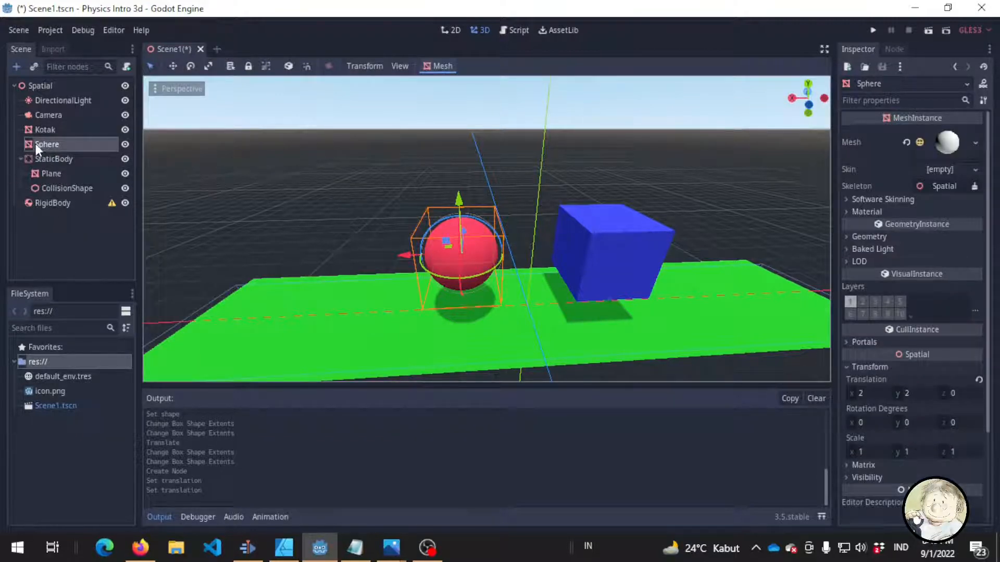
pyautogui.moveTo(35, 144); pyautogui.dragTo(59, 204)
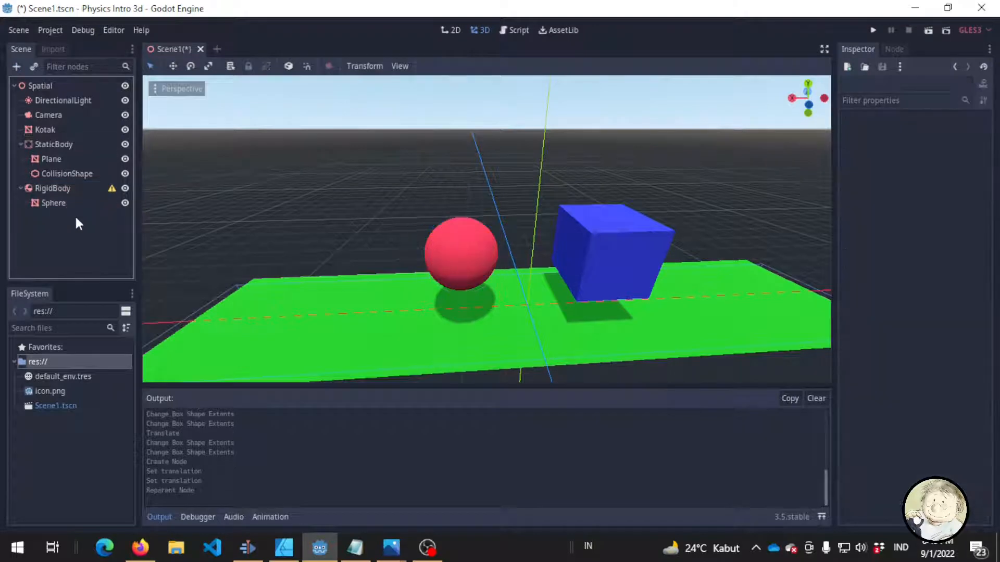
pyautogui.click(74, 185)
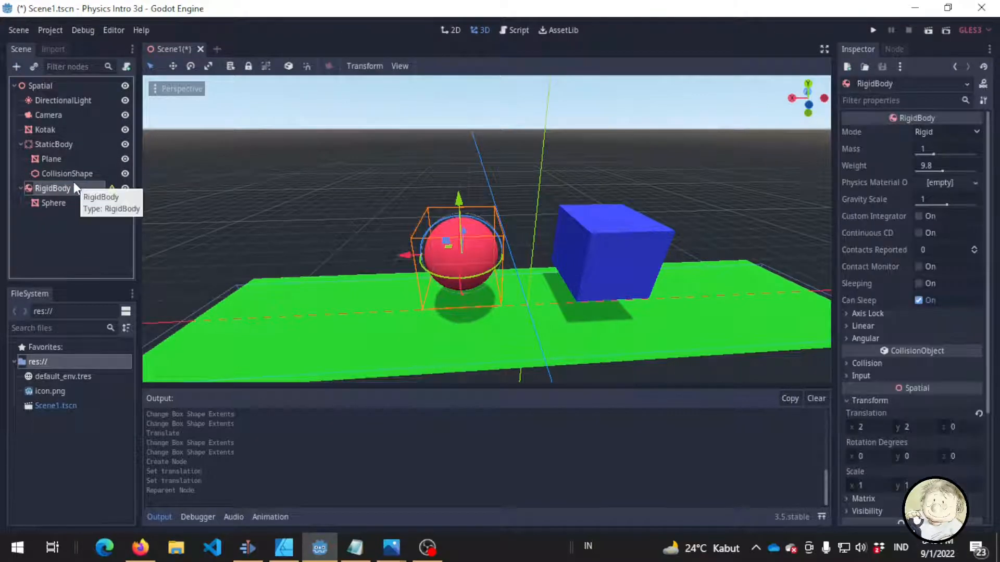
# Step: Add a CollisionShape child node to the RigidBody
pyautogui.rightClick(96, 187)
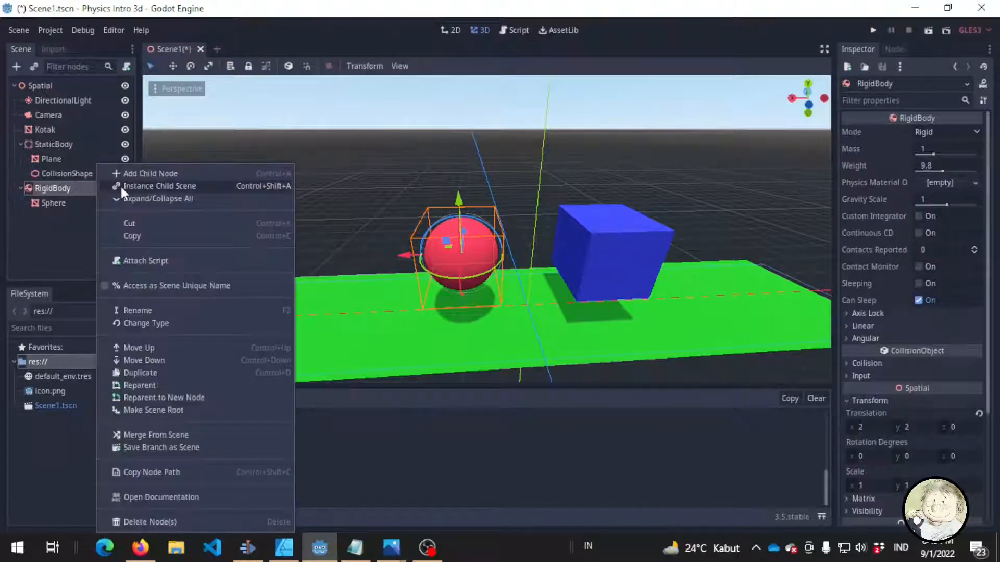
pyautogui.click(179, 175)
pyautogui.write('X')
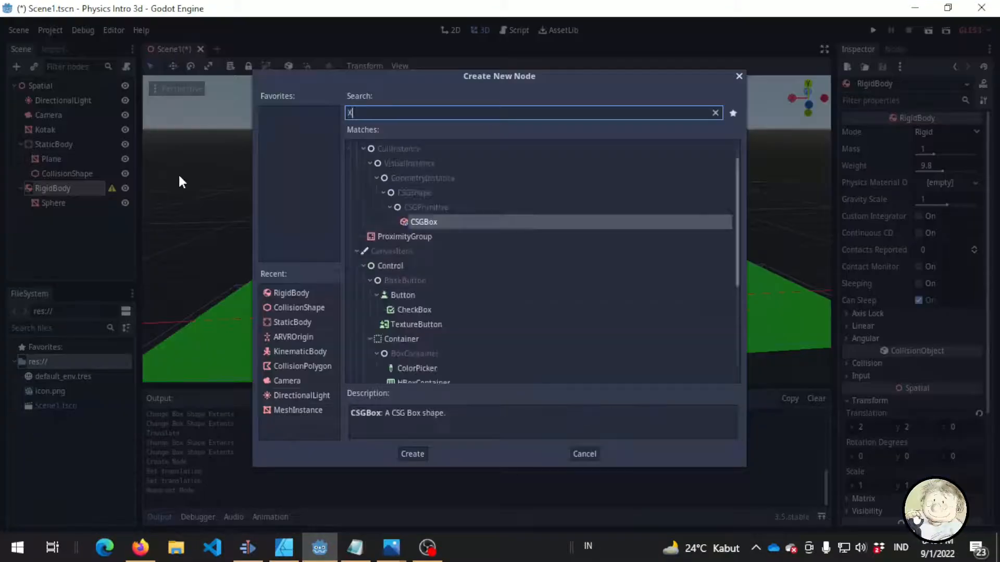
pyautogui.press('BackSpace')
pyautogui.write('Colls')
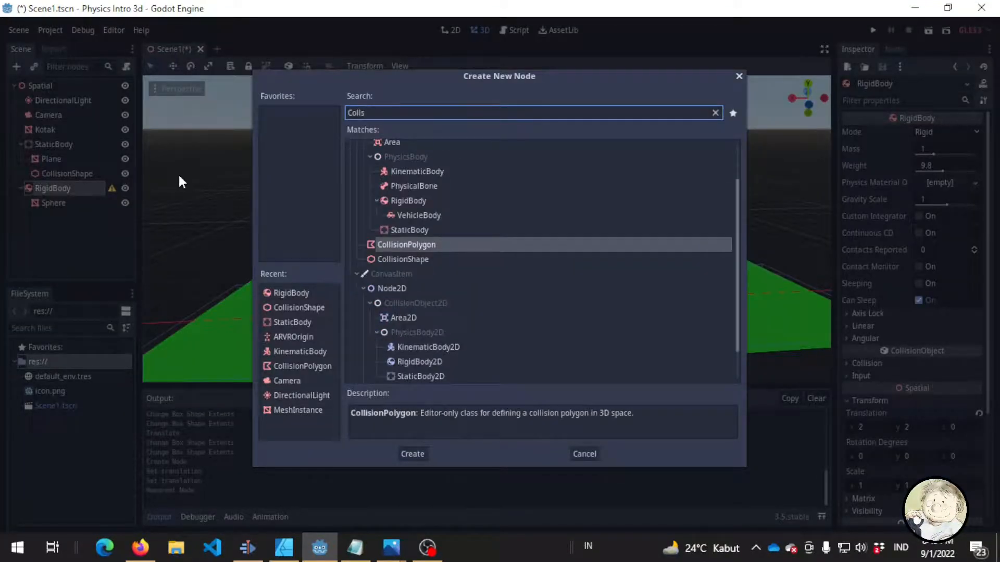
pyautogui.press('Down')
pyautogui.press('Return')
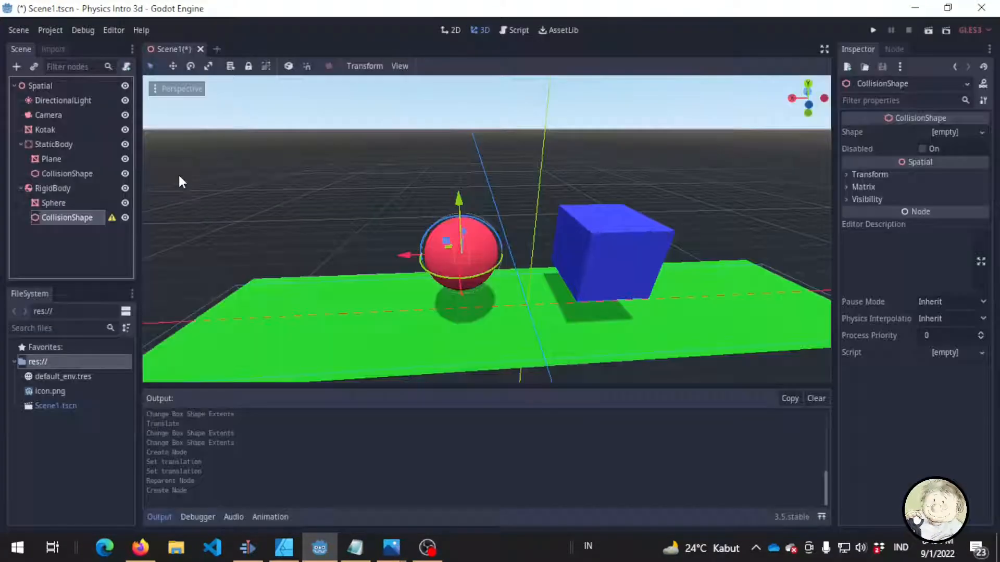
# Step: Try a new BoxShape as the RigidBody's collision shape and view its fit around the sphere
pyautogui.click(961, 132)
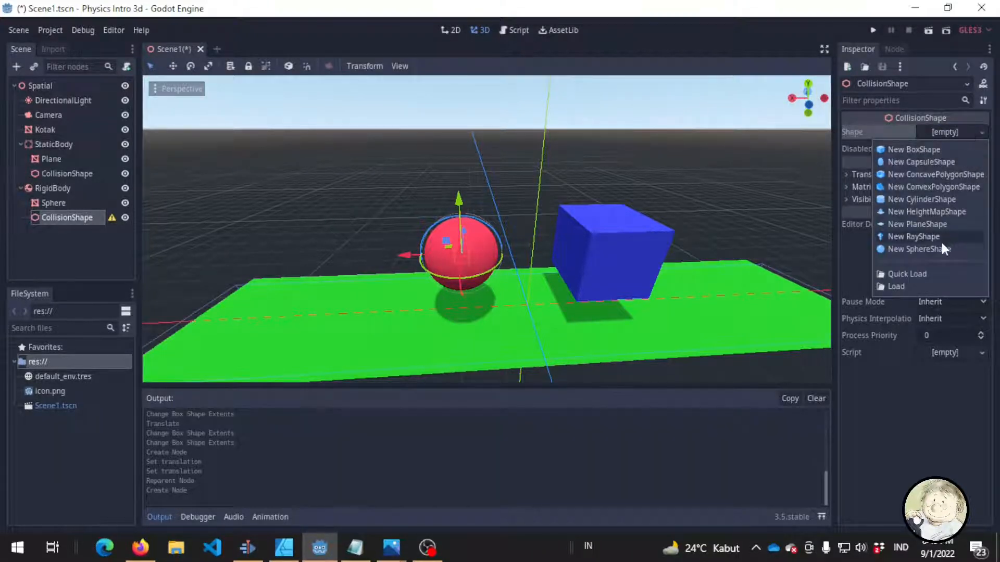
pyautogui.click(934, 150)
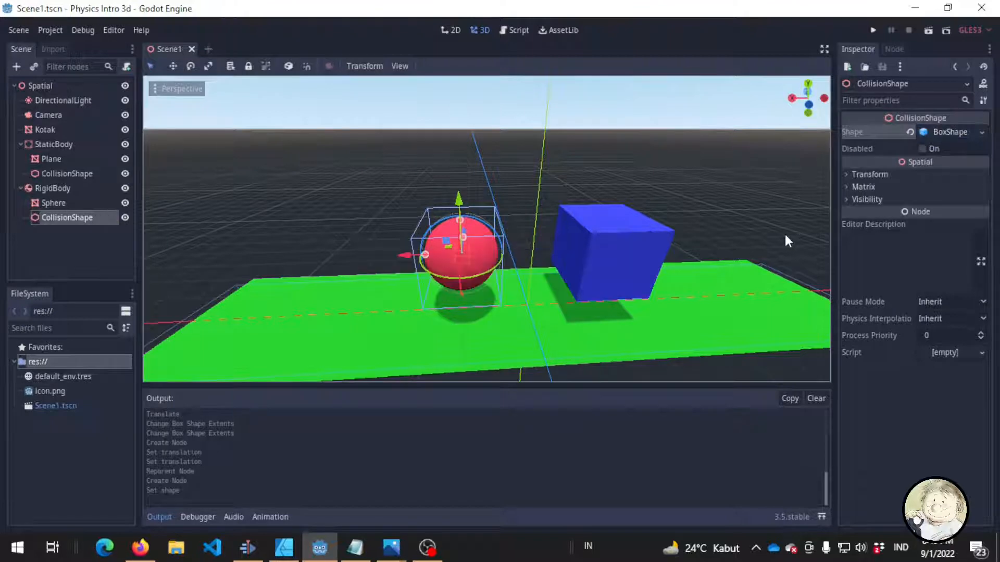
pyautogui.scroll(3, 495, 305)
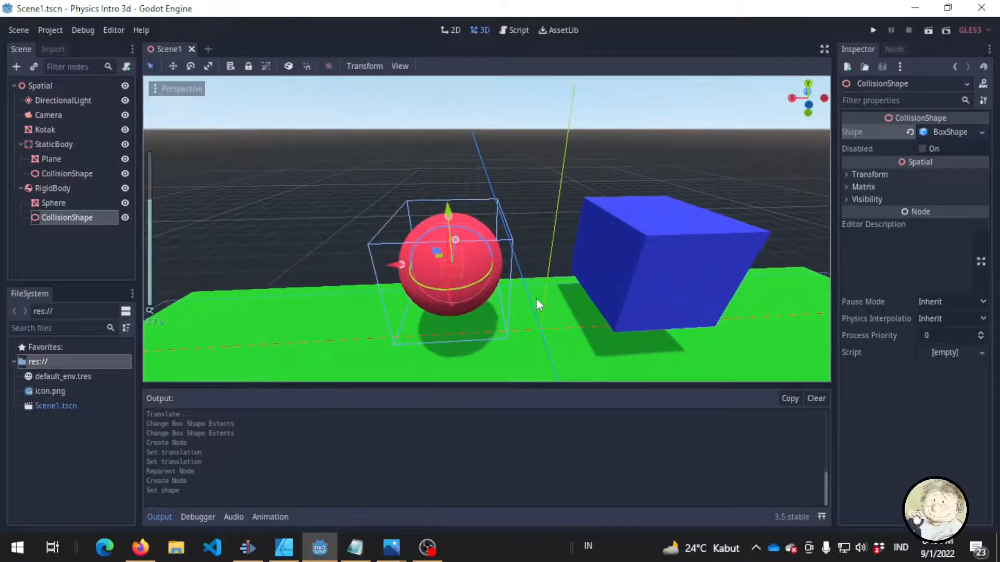
pyautogui.scroll(2, 509, 299)
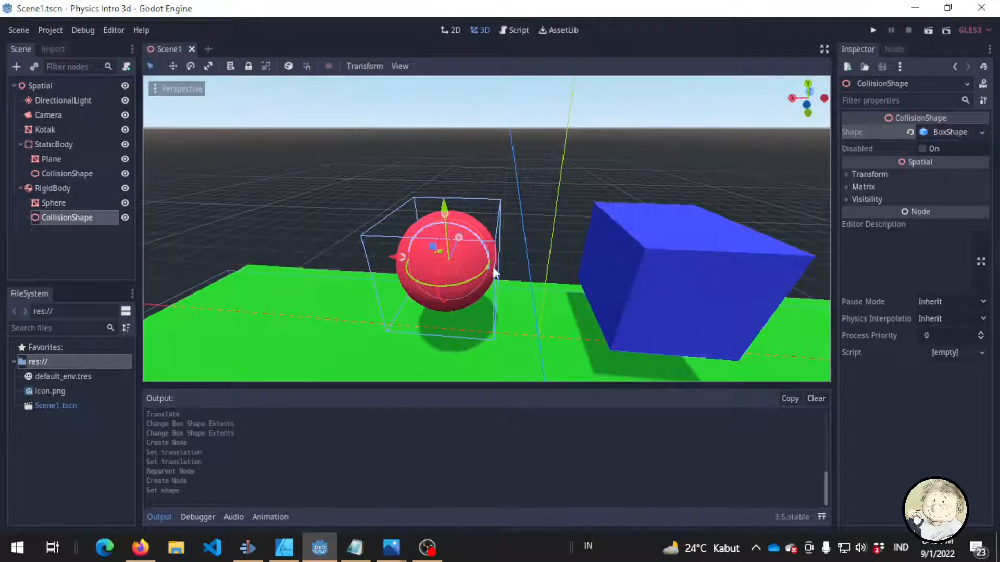
# Step: Set the RigidBody's collision shape to a new SphereShape and save the scene
pyautogui.click(979, 133)
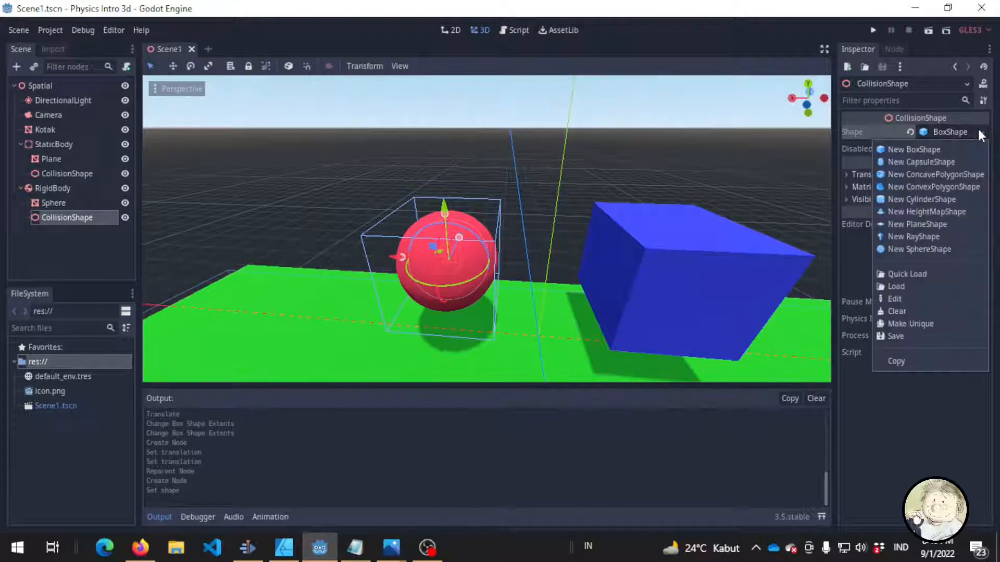
pyautogui.click(946, 248)
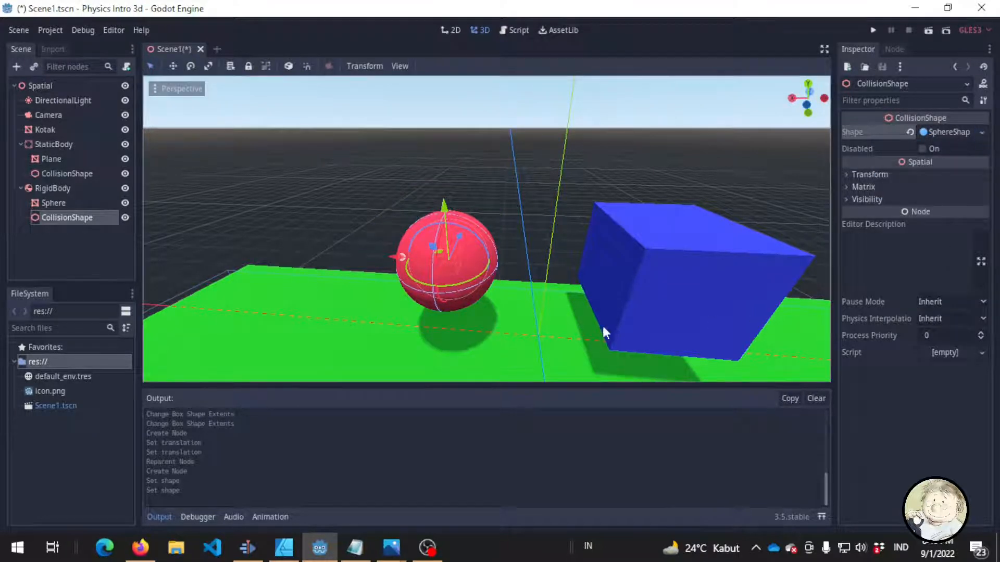
pyautogui.hotkey('ctrl', 's')
pyautogui.scroll(4, 503, 255)
pyautogui.scroll(-6, 502, 251)
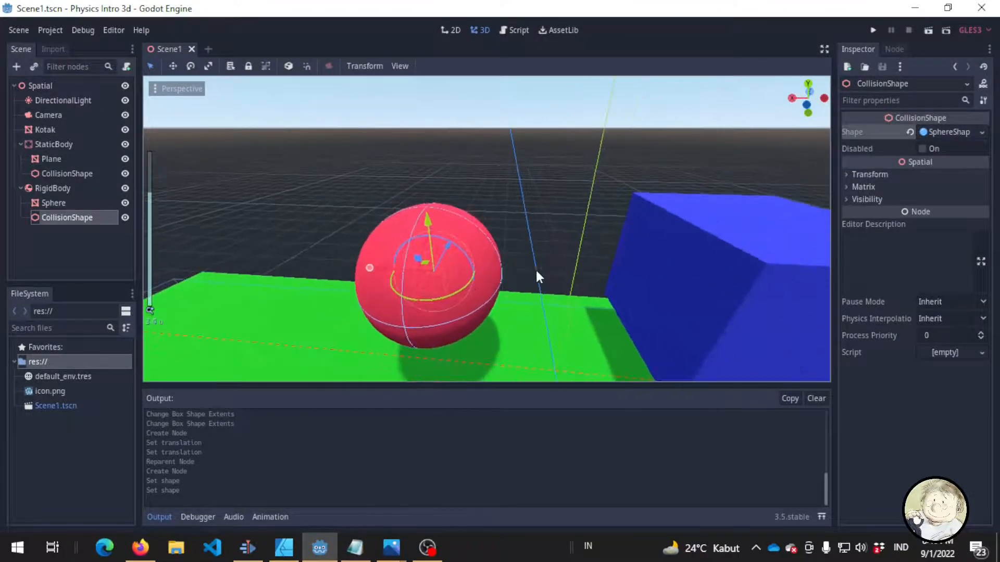
pyautogui.moveTo(607, 289); pyautogui.dragTo(619, 268, button='middle')
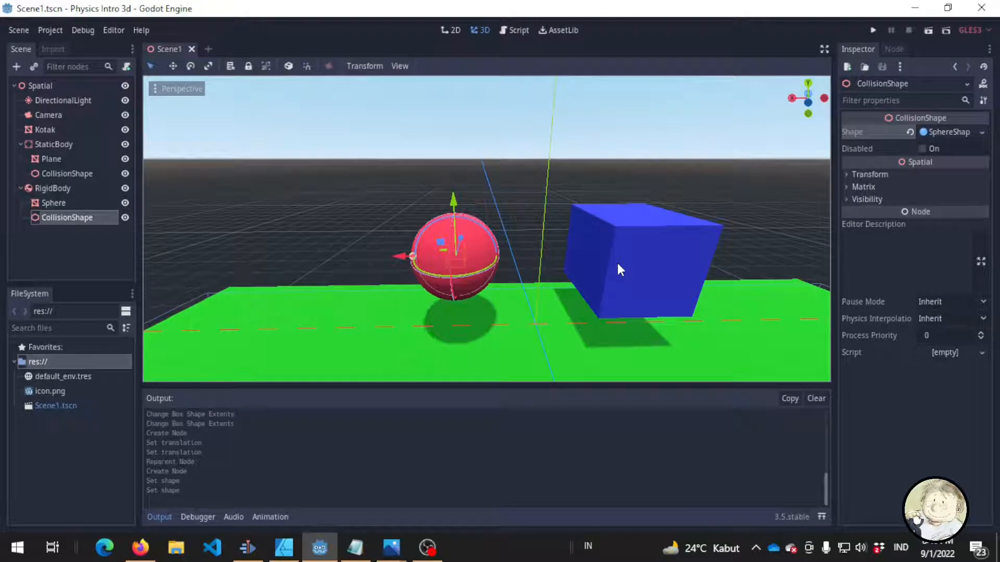
# Step: Run the project to watch the sphere's physics, close the game window, and review the RigidBody and Sphere node properties
pyautogui.click(874, 29)
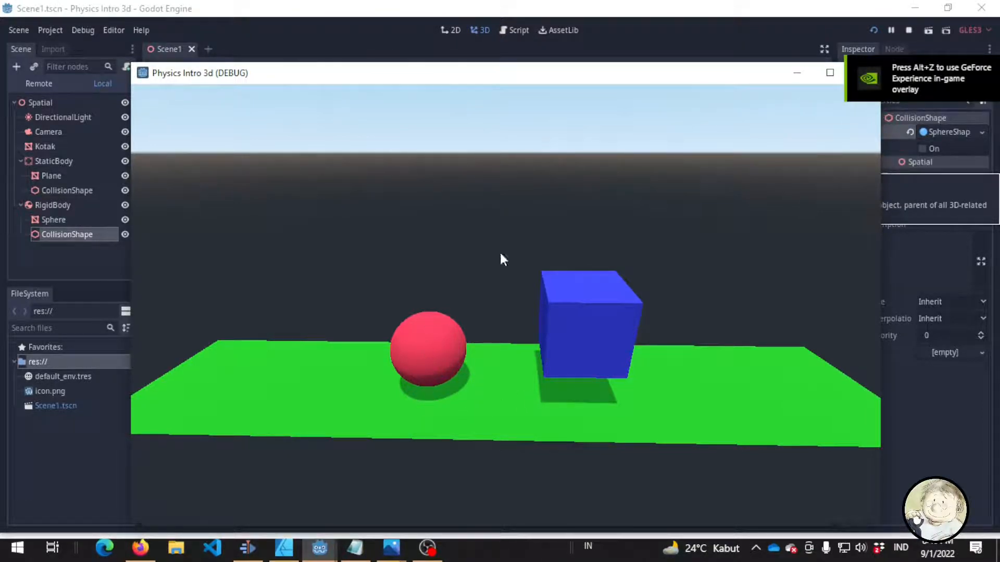
pyautogui.click(828, 68)
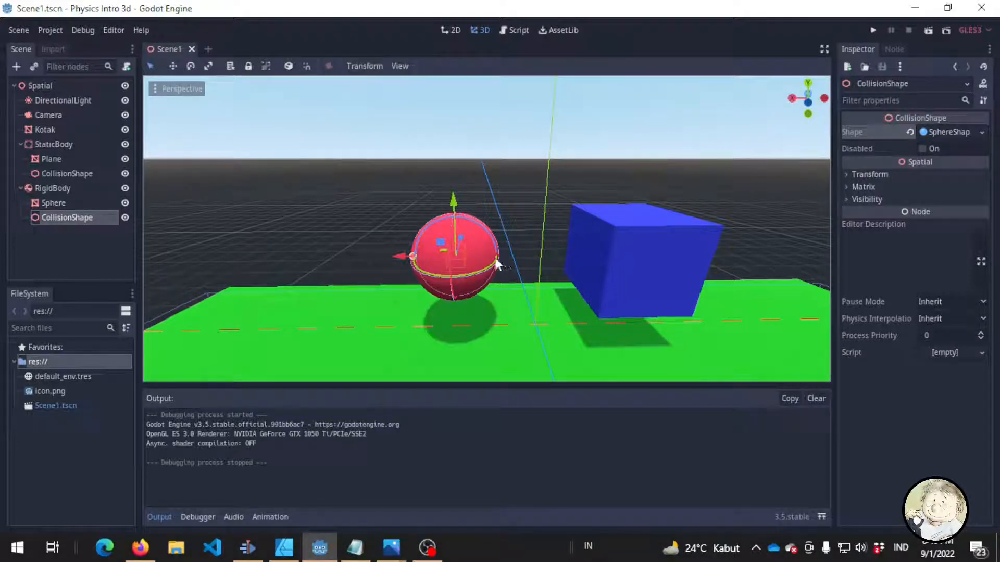
pyautogui.click(72, 188)
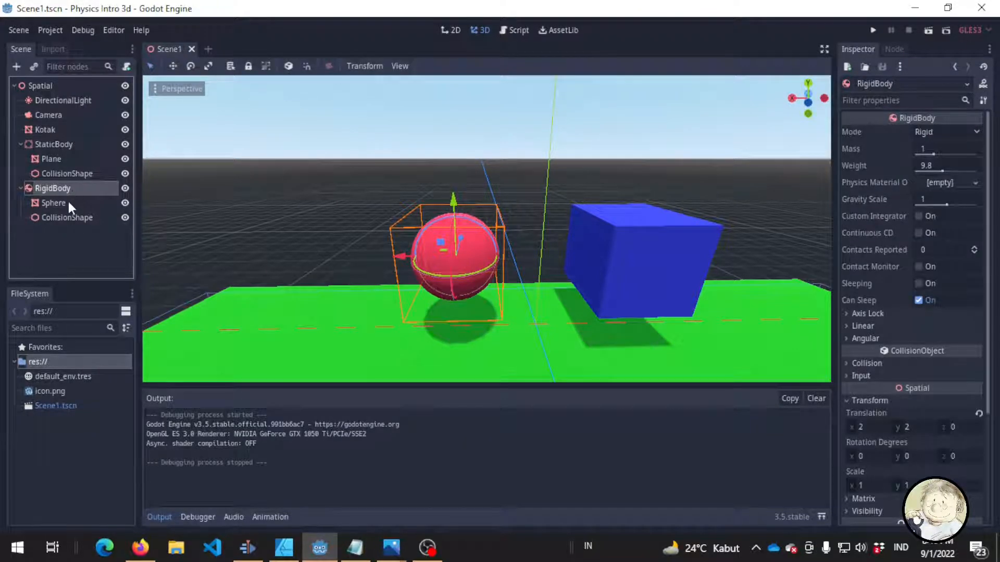
pyautogui.click(68, 202)
pyautogui.click(81, 174)
pyautogui.click(76, 202)
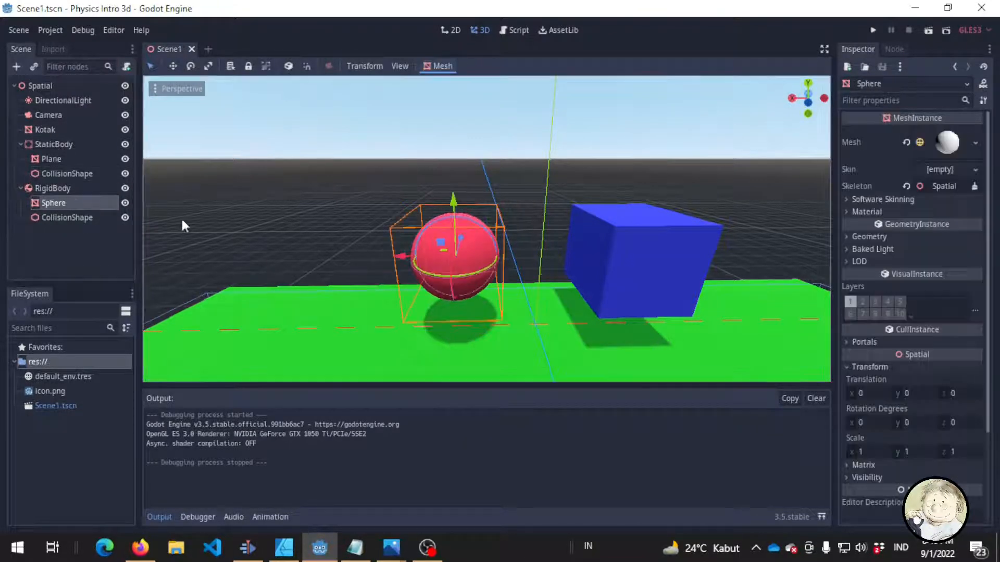
# Step: Try nesting the RigidBody under the Sphere mesh and run the project to test the ball's behaviour
pyautogui.moveTo(58, 202)
pyautogui.mouseDown()
pyautogui.moveTo(73, 180)
pyautogui.moveTo(32, 183)
pyautogui.moveTo(69, 190)
pyautogui.mouseUp()
pyautogui.click(43, 199)
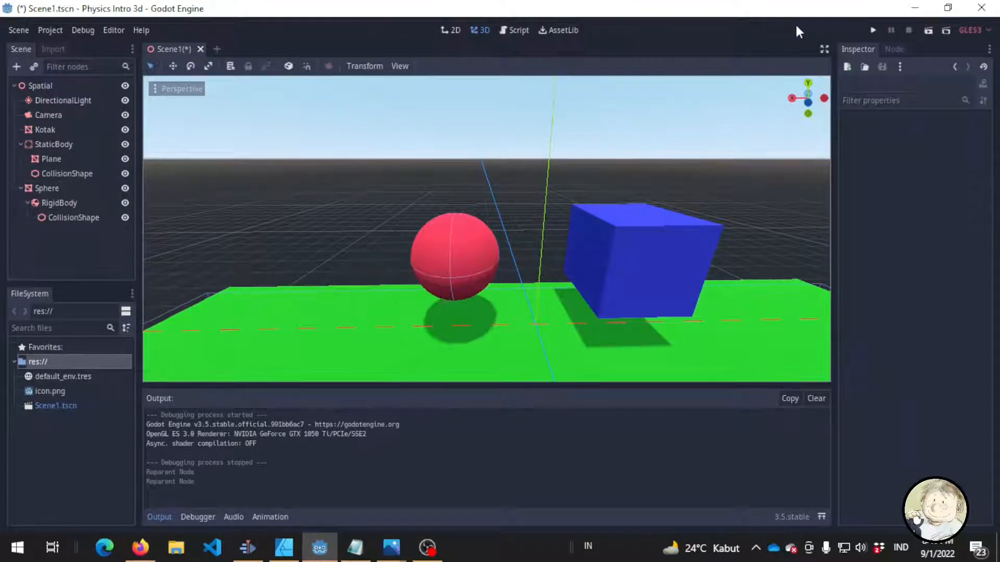
pyautogui.click(872, 30)
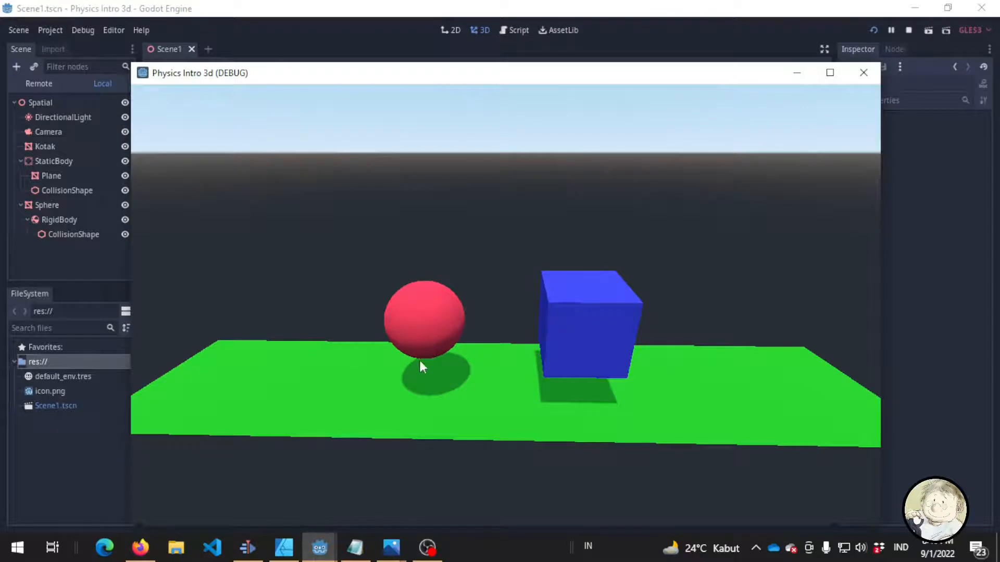
pyautogui.click(864, 73)
# Step: Restore the node hierarchy with the RigidBody directly under Spatial and the Sphere mesh as its child, and select the Sphere
pyautogui.click(57, 204)
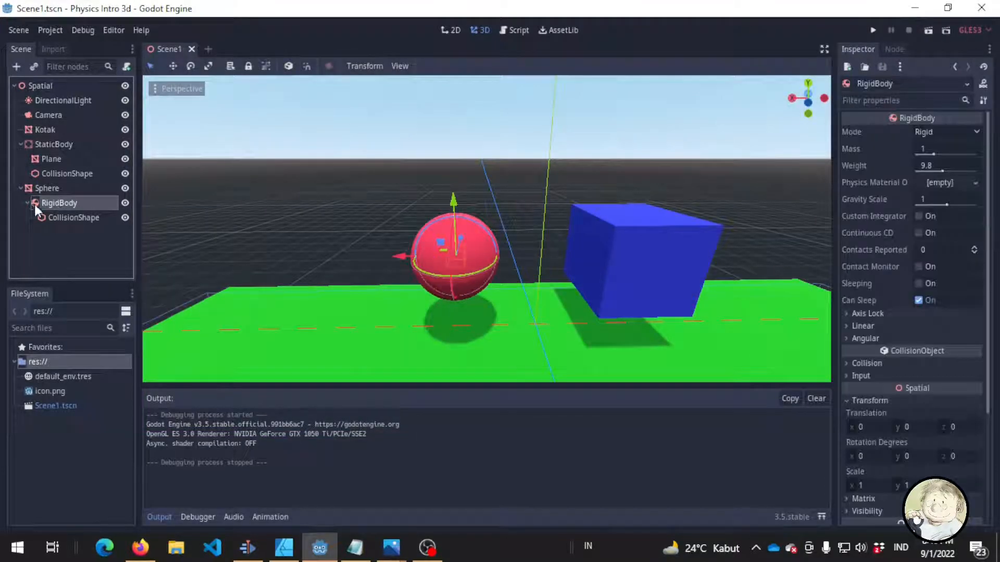
pyautogui.moveTo(45, 192)
pyautogui.mouseDown()
pyautogui.moveTo(34, 184)
pyautogui.moveTo(57, 193)
pyautogui.mouseUp()
pyautogui.click(42, 220)
pyautogui.click(66, 198)
pyautogui.click(66, 187)
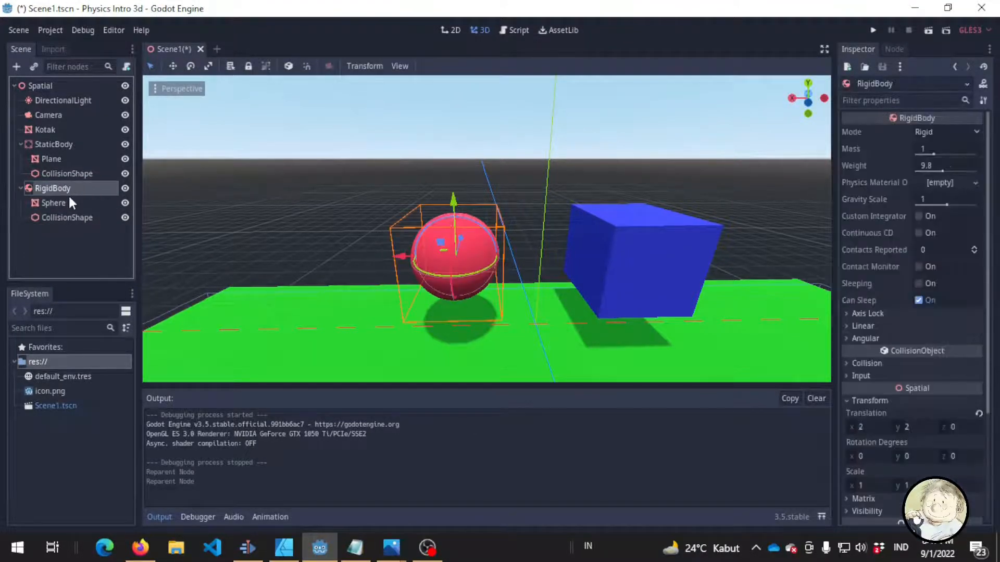
pyautogui.click(71, 198)
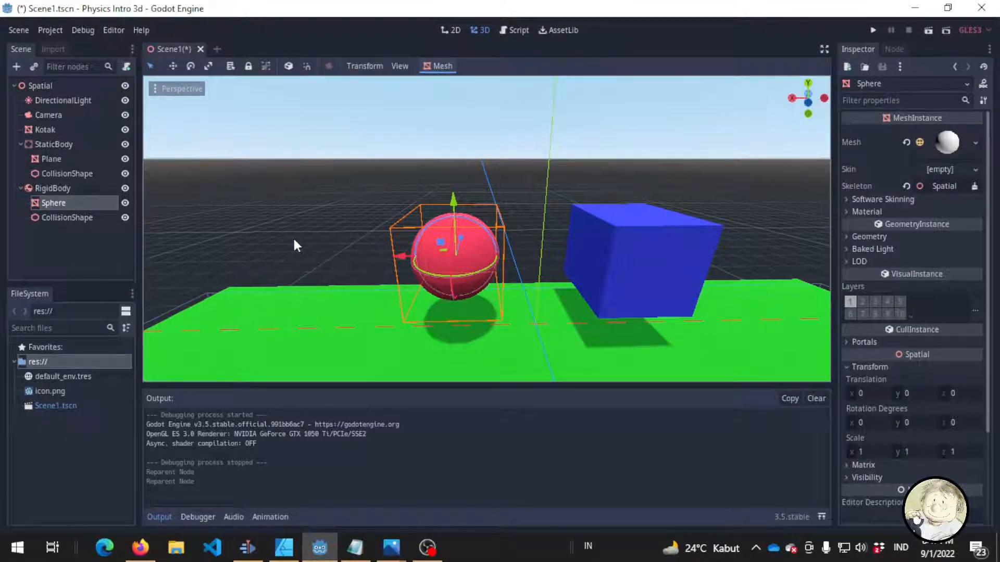
# Step: Switch to Photos to view the Penjelasan.png illustration of the kinematic body, and return to Godot
pyautogui.hotkey('alt', 'Tab')
pyautogui.hotkey('alt', 'Tab')
pyautogui.hotkey('alt', 'Tab')
pyautogui.hotkey('alt', 'Tab')
pyautogui.hotkey('alt', 'Tab')
pyautogui.hotkey('alt', 'Tab')
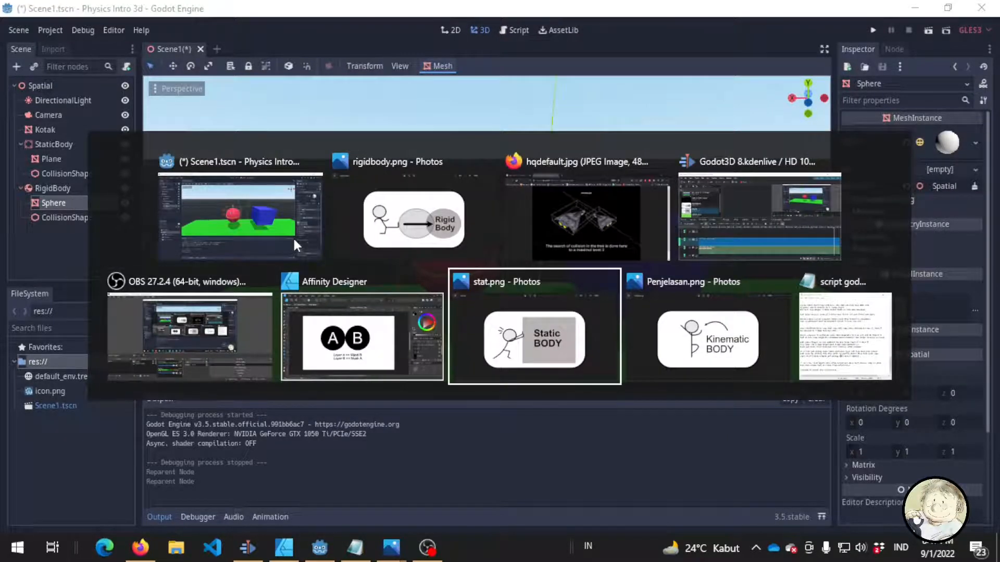
pyautogui.hotkey('alt', 'Tab')
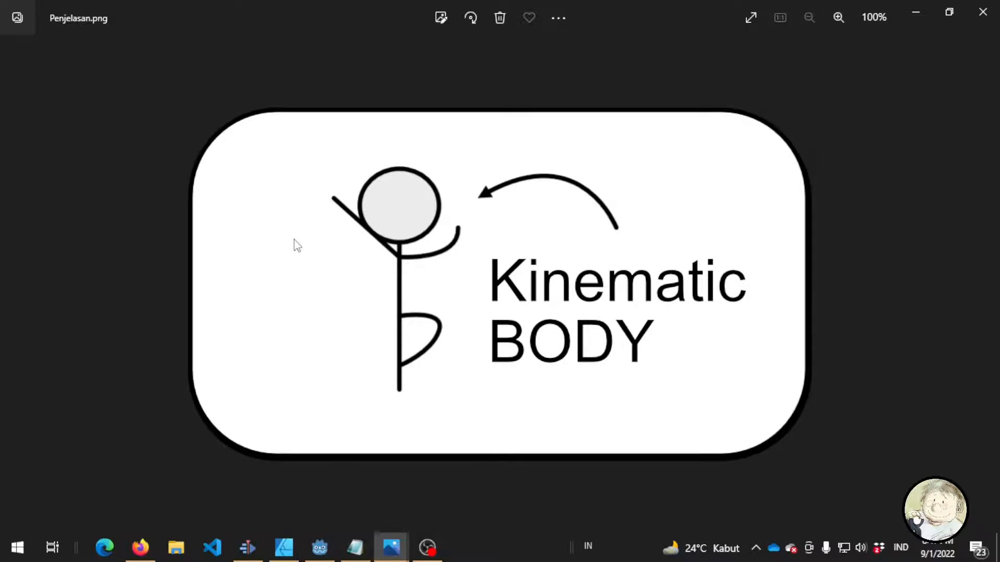
pyautogui.hotkey('alt', 'Tab')
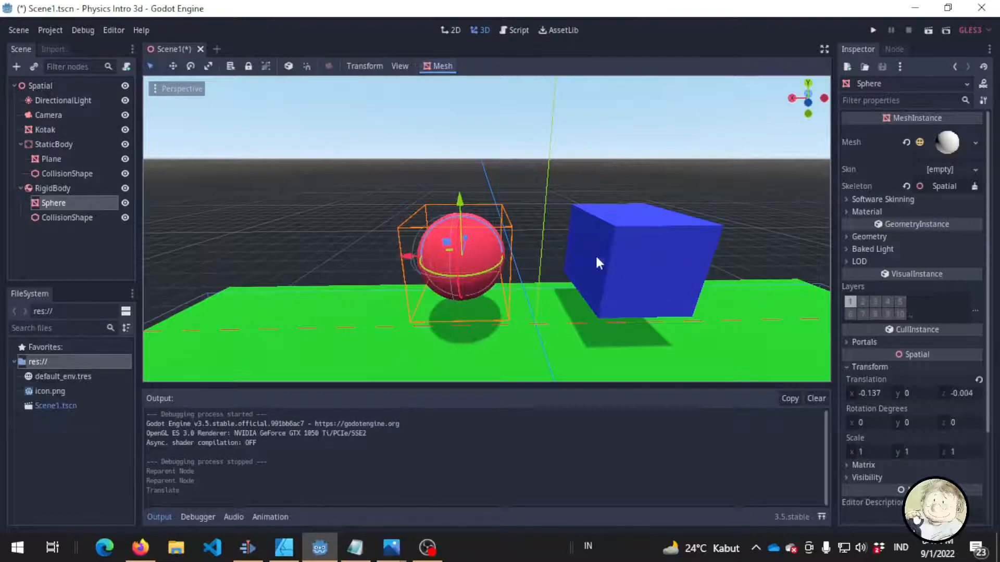
# Step: Add a KinematicBody node to the Spatial root and reparent the Kotak mesh under it
pyautogui.click(50, 248)
pyautogui.hotkey('ctrl', 'a')
pyautogui.write('Colls')
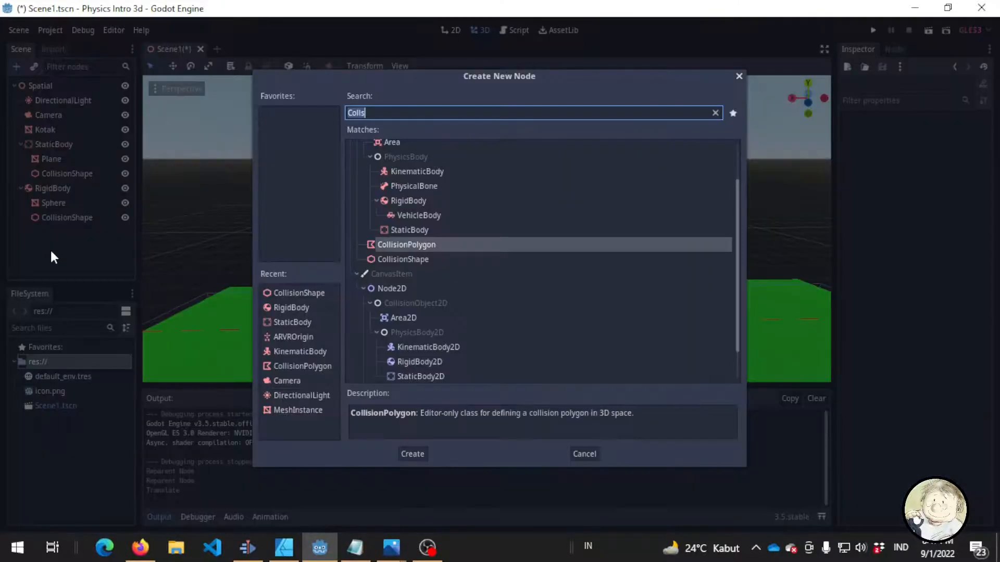
pyautogui.write('kinematic')
pyautogui.press('Return')
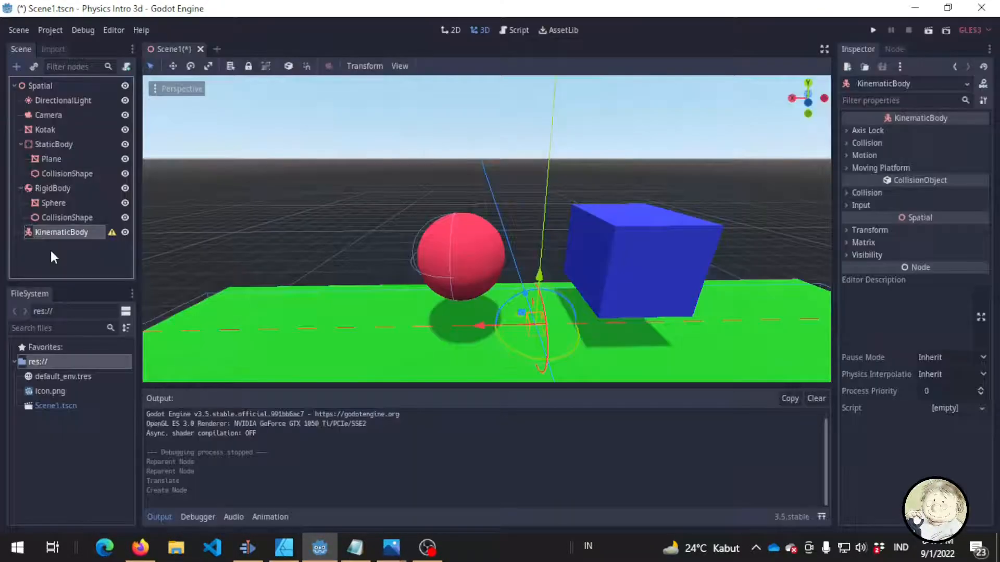
pyautogui.moveTo(41, 123); pyautogui.dragTo(70, 231)
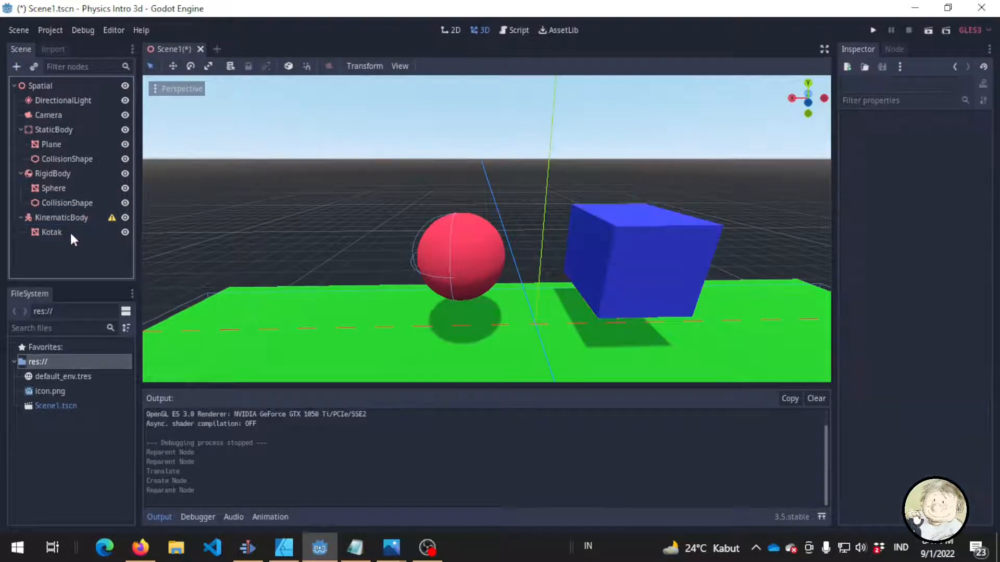
# Step: Add a CollisionShape child node to the KinematicBody
pyautogui.click(73, 216)
pyautogui.rightClick(72, 216)
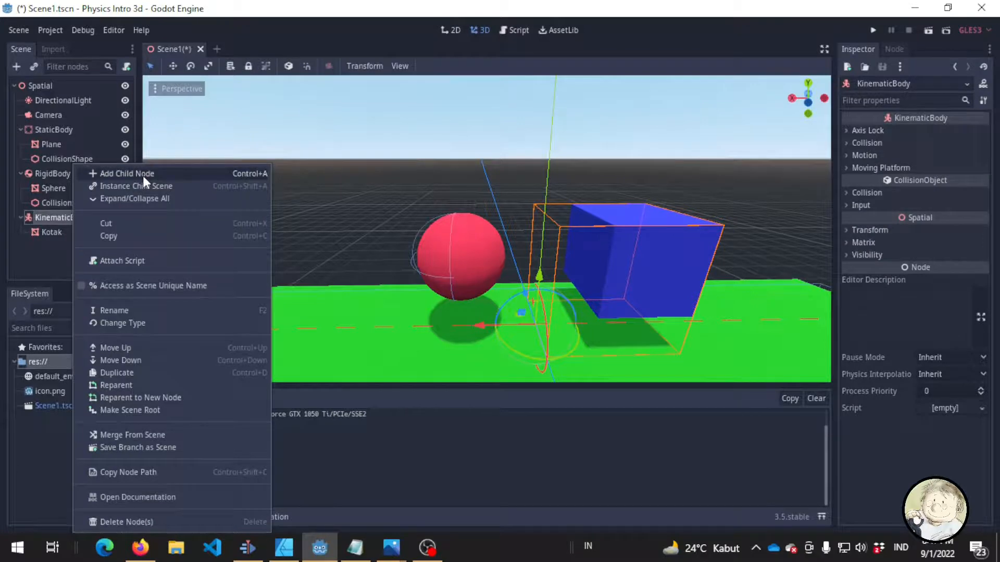
pyautogui.click(125, 173)
pyautogui.write('Coll')
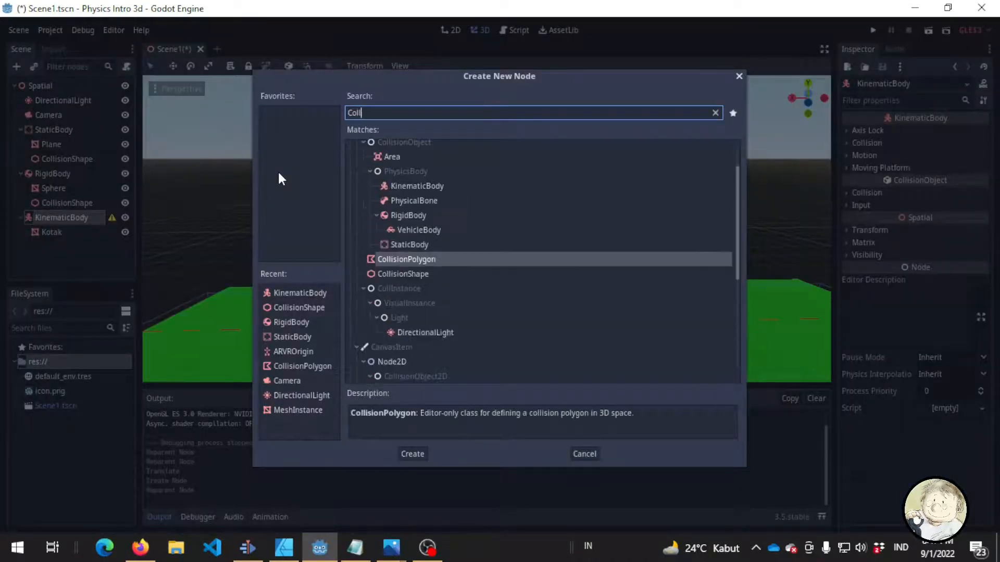
pyautogui.click(429, 276)
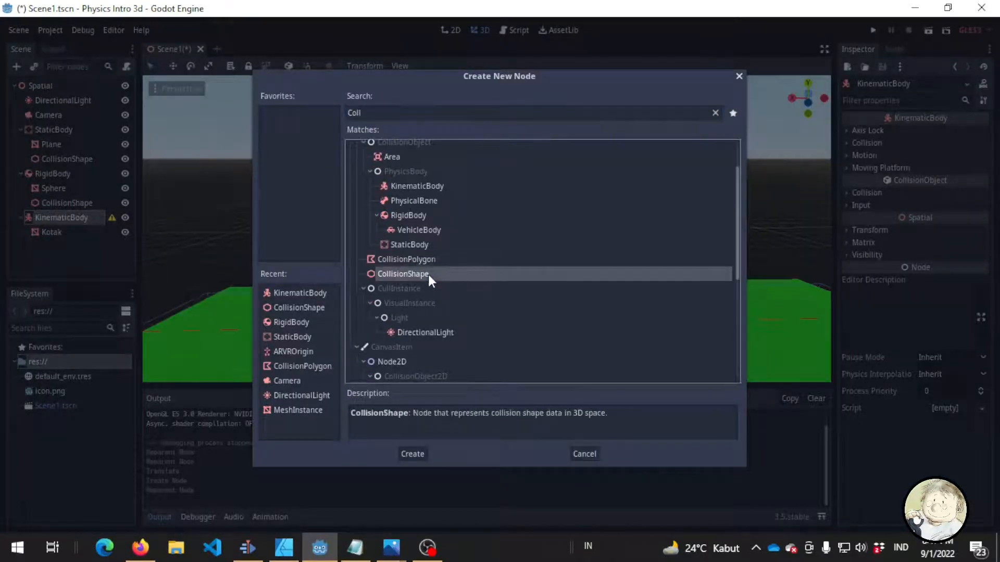
pyautogui.doubleClick(427, 272)
# Step: Assign a new BoxShape to the KinematicBody's CollisionShape and save the scene
pyautogui.click(960, 132)
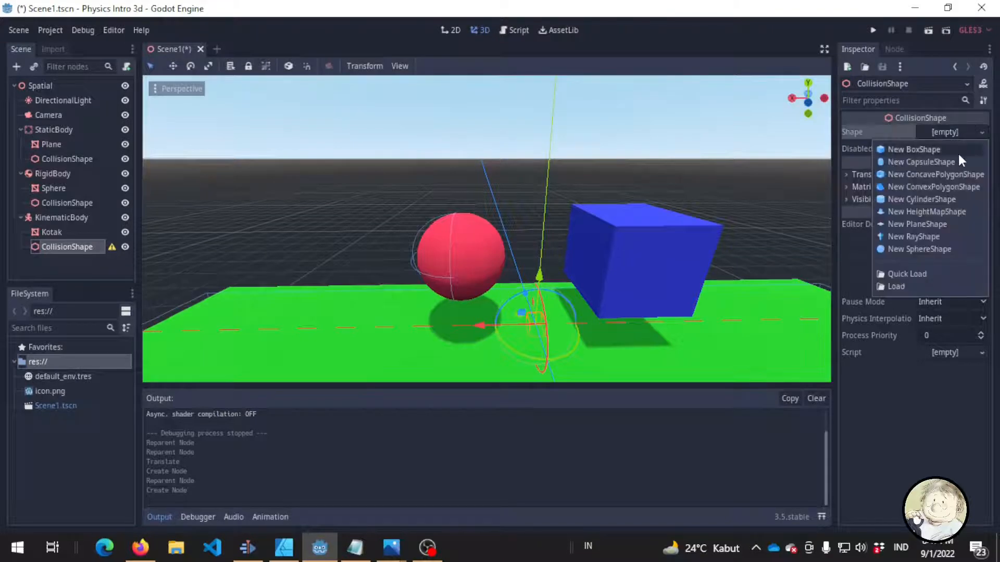
pyautogui.click(958, 155)
pyautogui.hotkey('ctrl', 's')
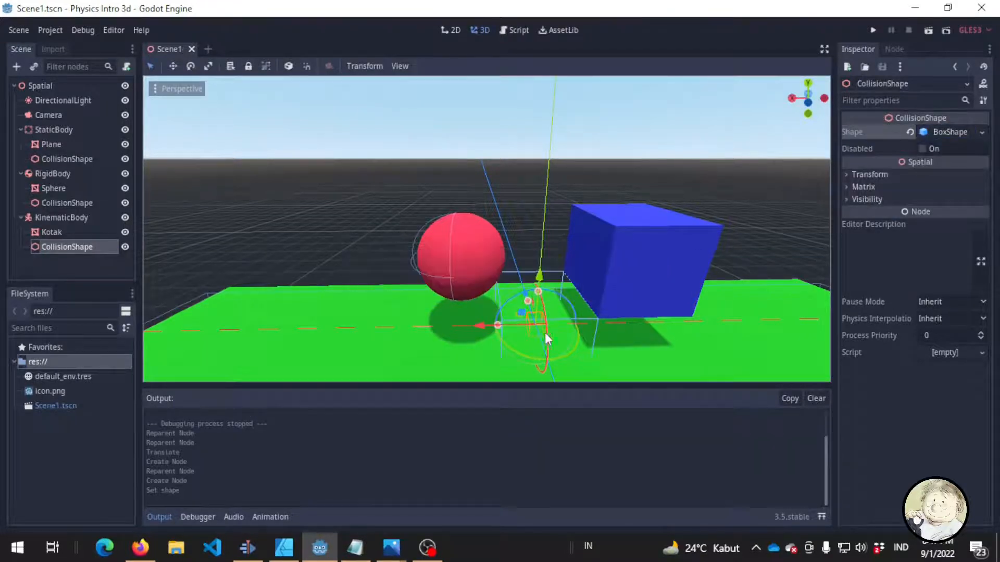
# Step: Move the Kotak mesh out of the KinematicBody to sit directly under Spatial, and select the KinematicBody
pyautogui.click(83, 219)
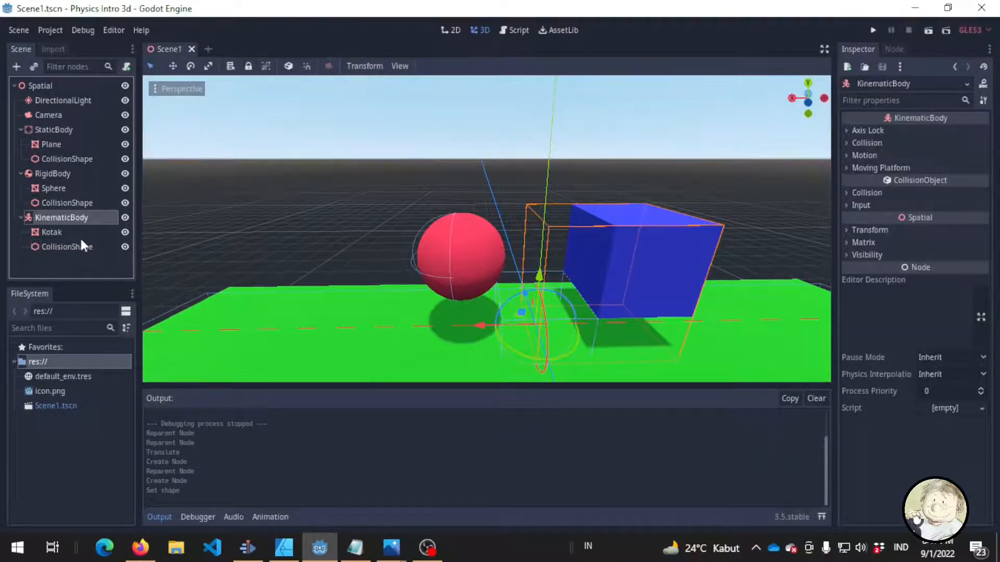
pyautogui.click(80, 238)
pyautogui.click(77, 248)
pyautogui.click(86, 221)
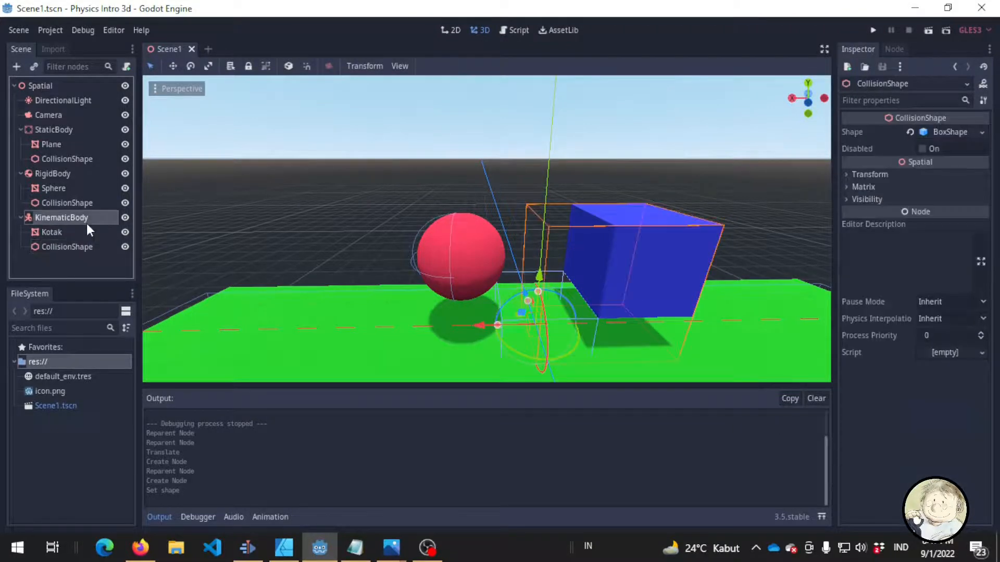
pyautogui.click(59, 231)
pyautogui.moveTo(59, 231); pyautogui.dragTo(44, 212)
pyautogui.click(51, 231)
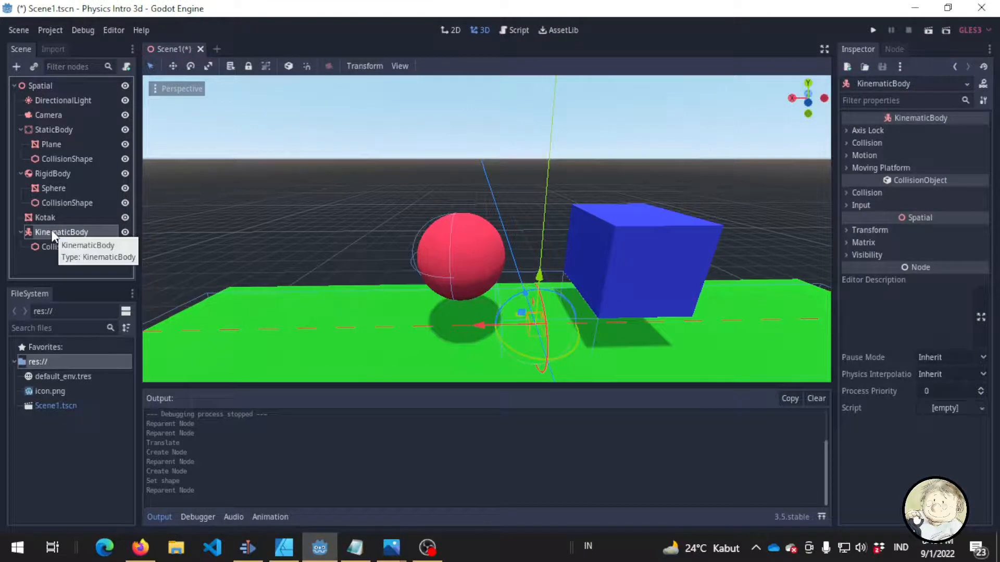
# Step: Set the KinematicBody's translation to x -2 and y 2, and save the scene
pyautogui.click(868, 230)
pyautogui.click(869, 256)
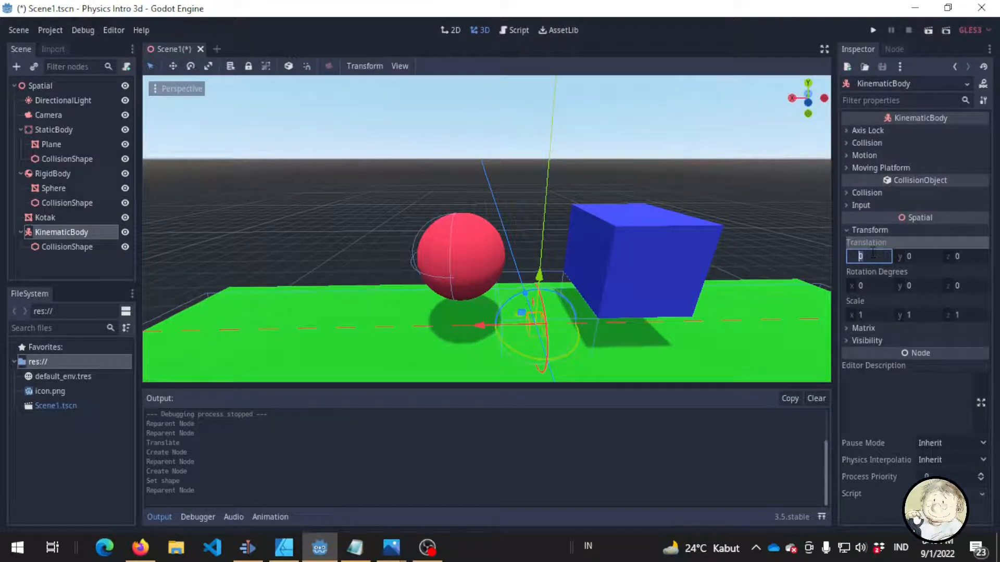
pyautogui.write('-2')
pyautogui.press('Tab')
pyautogui.write('2')
pyautogui.press('Return')
pyautogui.hotkey('ctrl', 's')
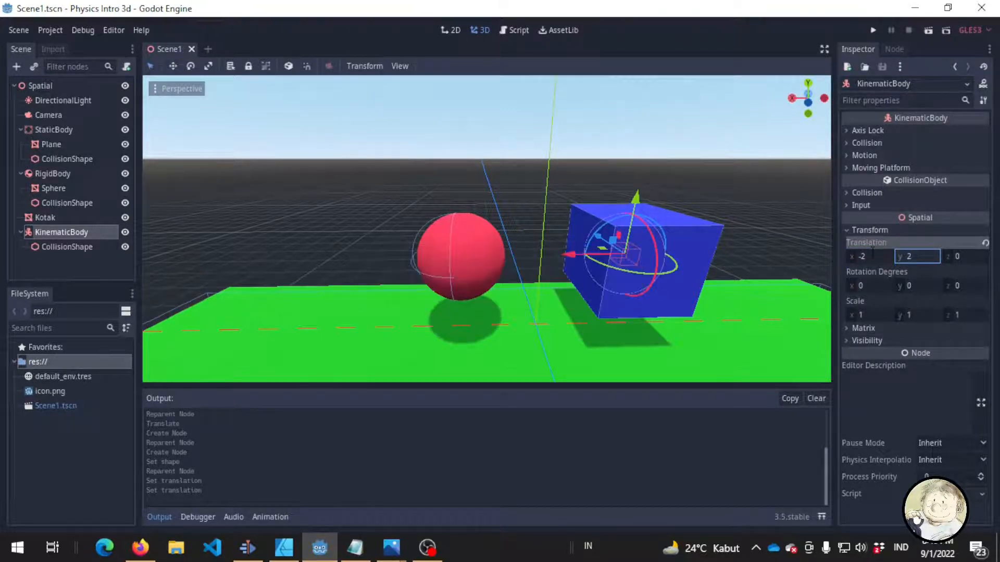
# Step: Reparent the Kotak mesh under the KinematicBody, save the scene, and select Kotak
pyautogui.click(61, 248)
pyautogui.moveTo(67, 215)
pyautogui.mouseDown()
pyautogui.moveTo(32, 214)
pyautogui.moveTo(64, 230)
pyautogui.mouseUp()
pyautogui.hotkey('ctrl', 's')
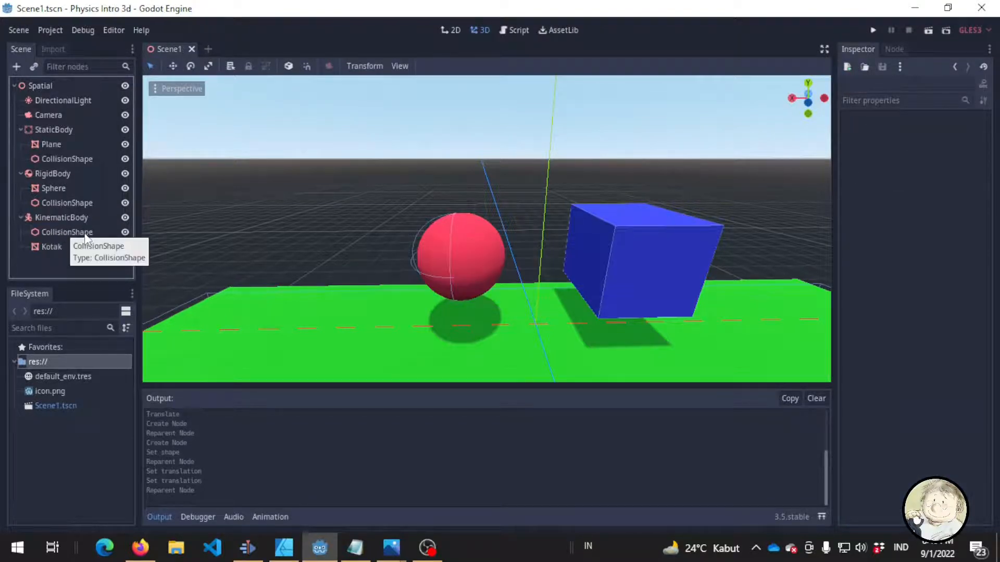
pyautogui.click(51, 247)
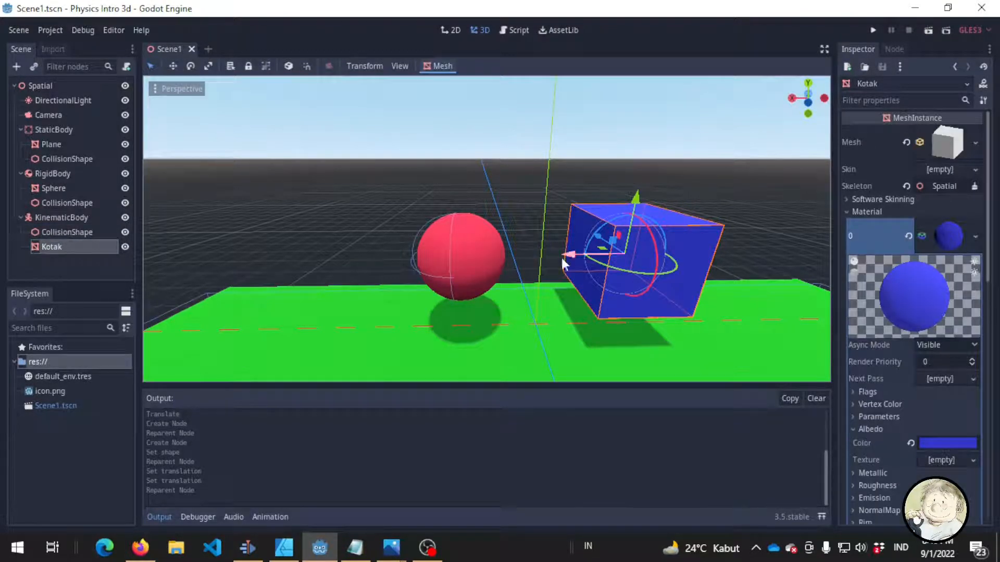
# Step: Run the project to check how the sphere and cube behave, and close the game window
pyautogui.click(872, 29)
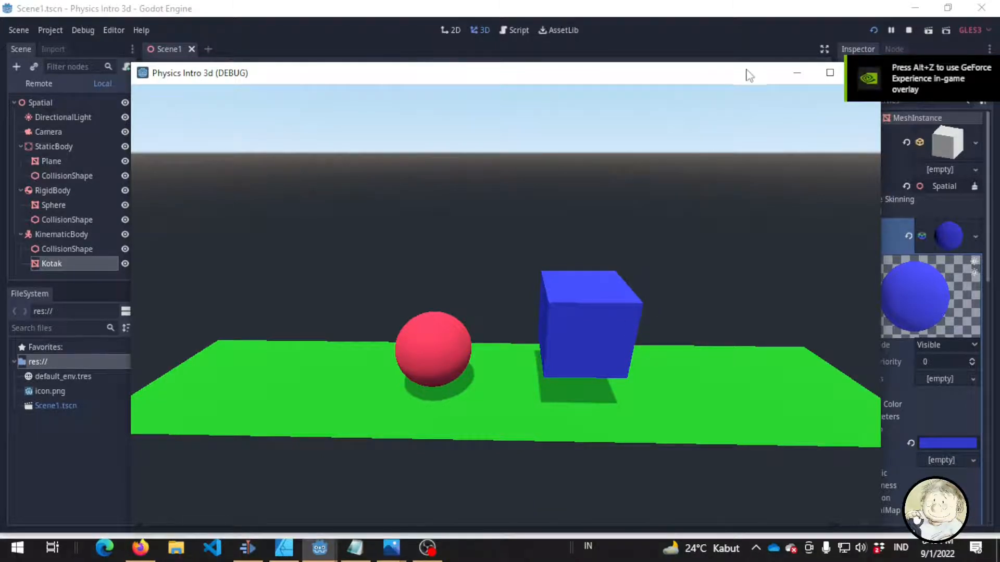
pyautogui.moveTo(748, 80); pyautogui.dragTo(686, 62)
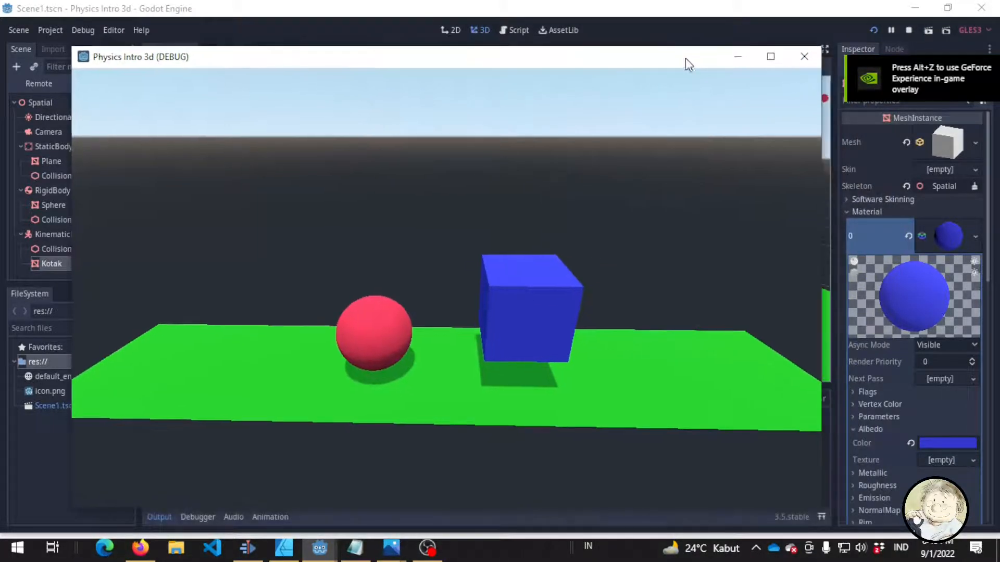
pyautogui.click(806, 57)
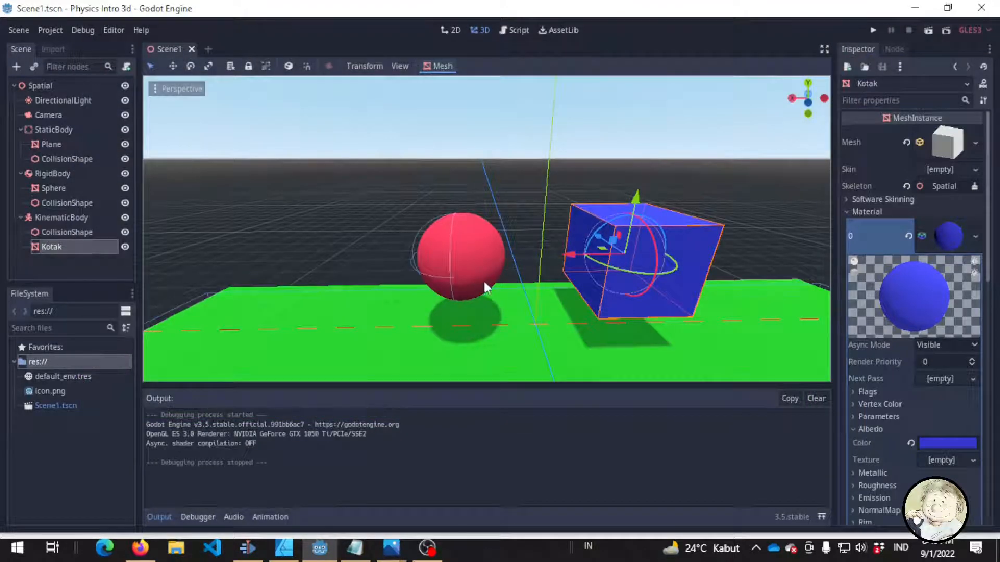
# Step: Examine the sphere, plane and cube in the viewport and compare the properties of their physics body nodes
pyautogui.click(479, 265)
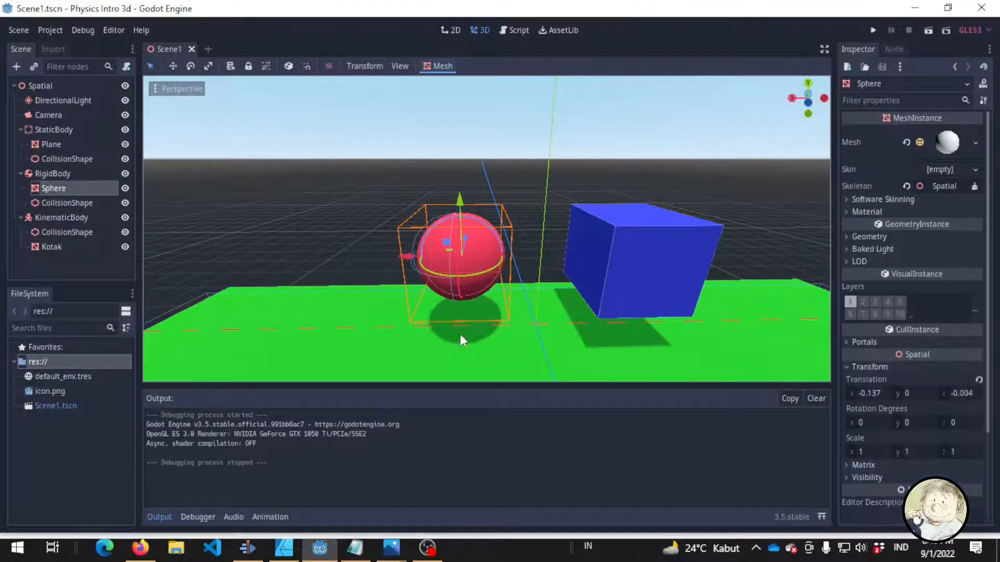
pyautogui.click(460, 335)
pyautogui.click(657, 252)
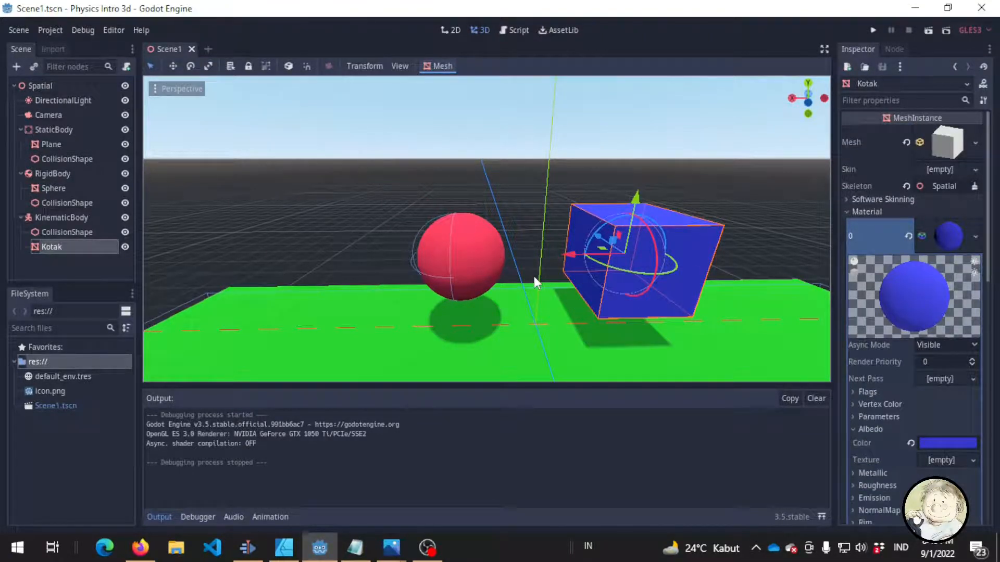
pyautogui.click(95, 215)
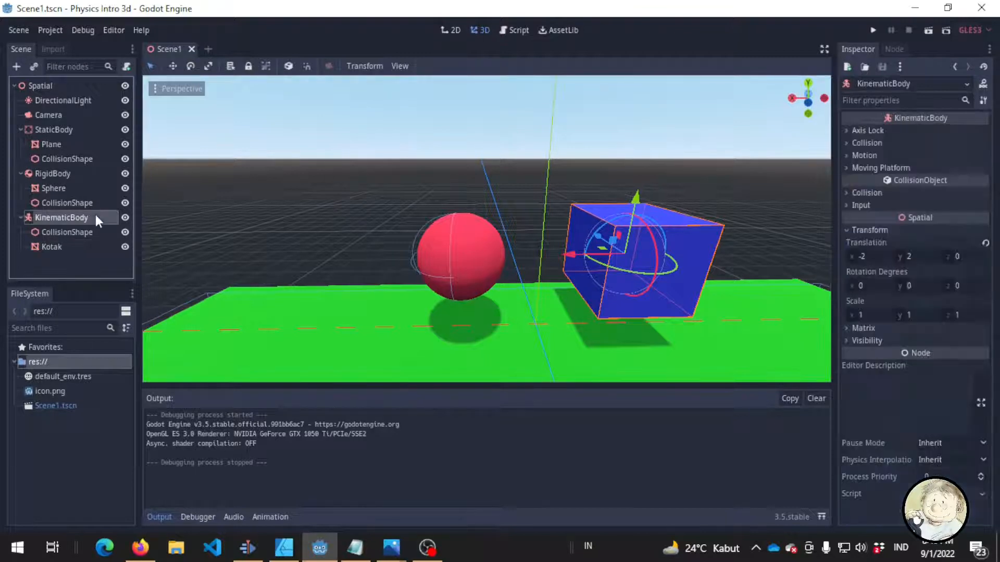
pyautogui.click(86, 173)
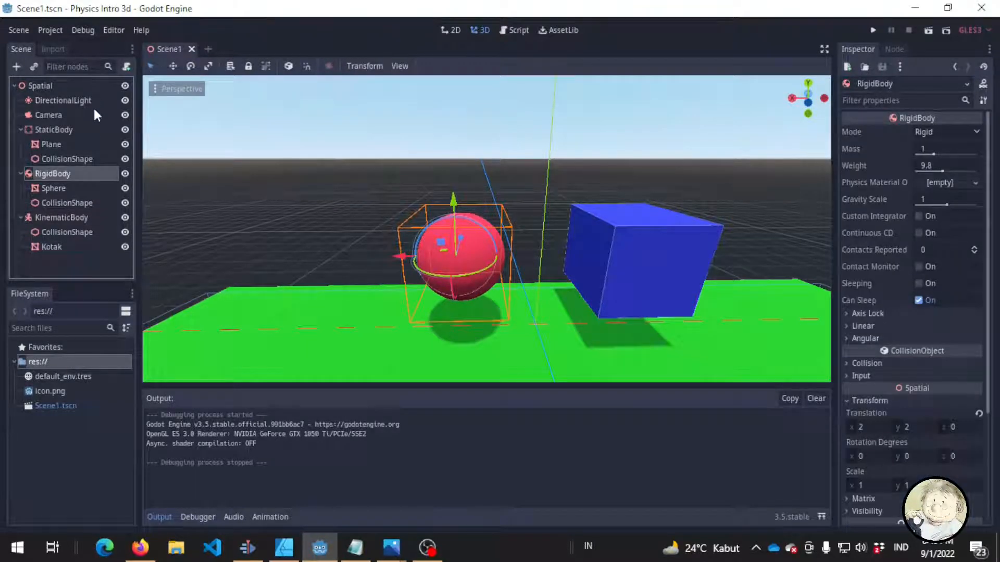
pyautogui.click(79, 129)
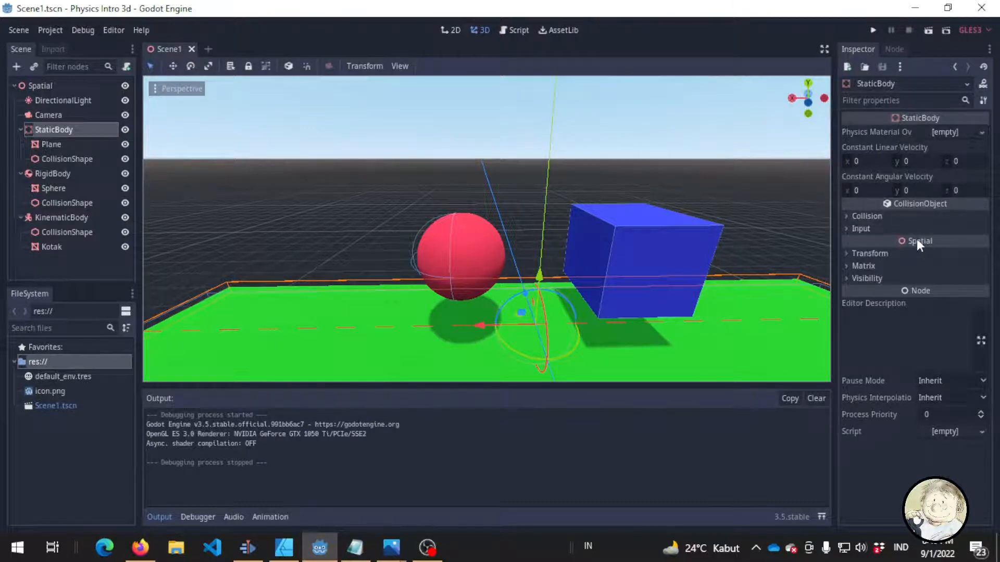
pyautogui.click(49, 174)
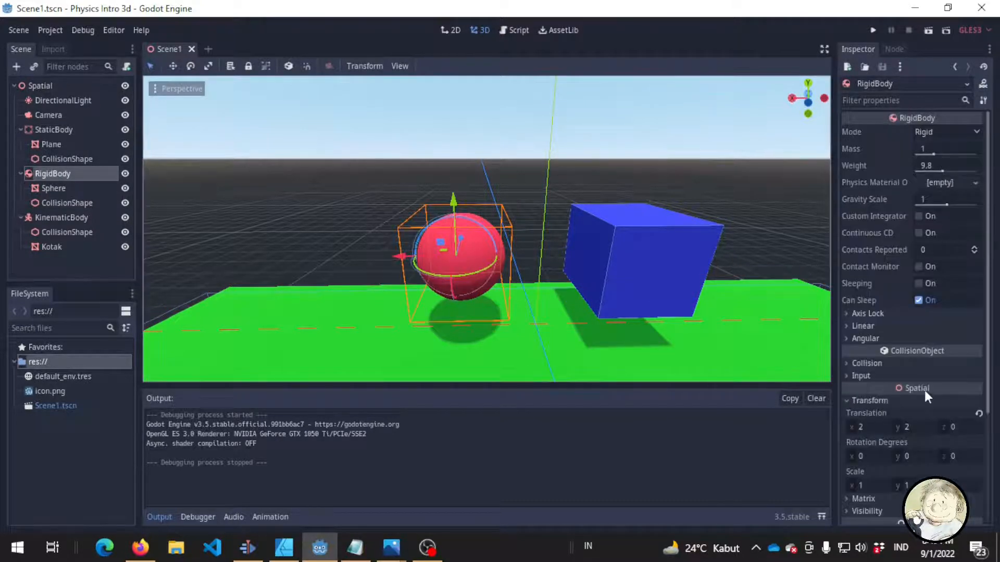
# Step: Examine the KinematicBody's Input settings and its Collision layer and mask settings
pyautogui.click(61, 218)
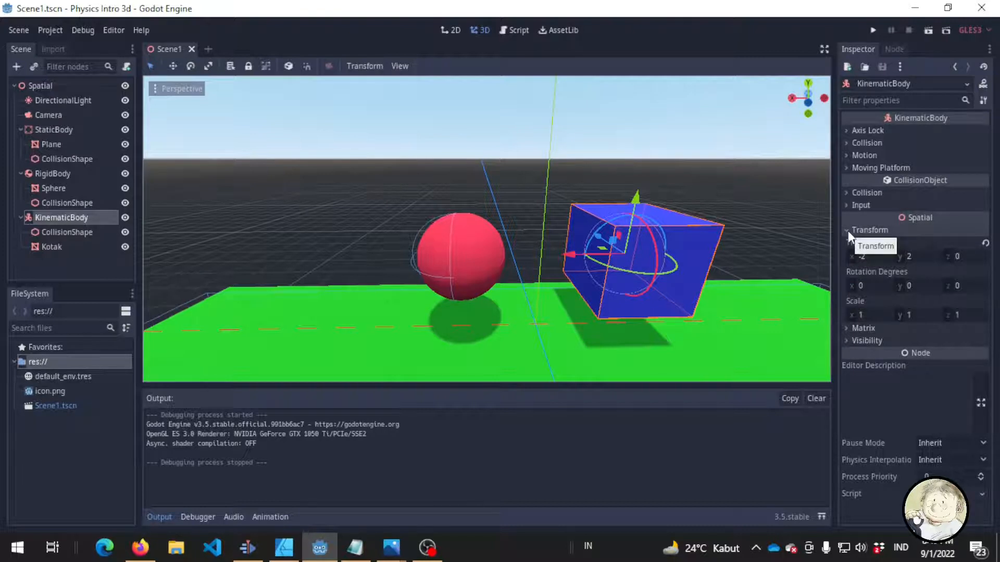
pyautogui.click(848, 204)
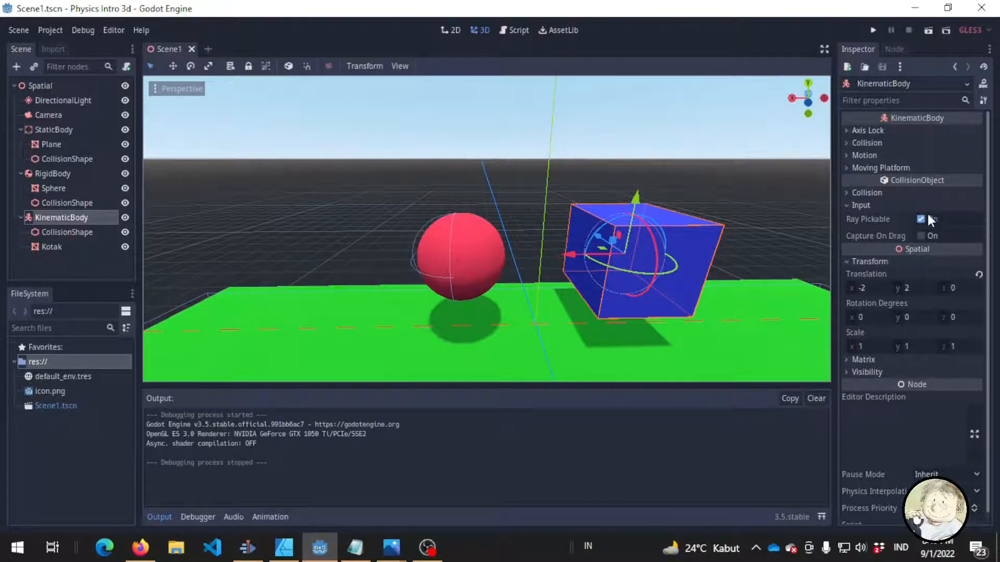
pyautogui.click(869, 204)
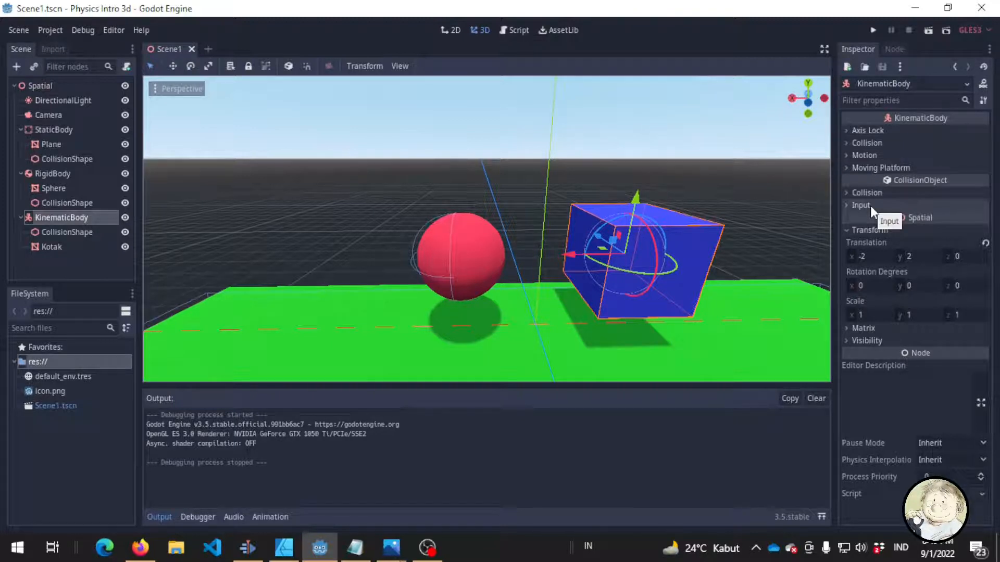
pyautogui.click(867, 191)
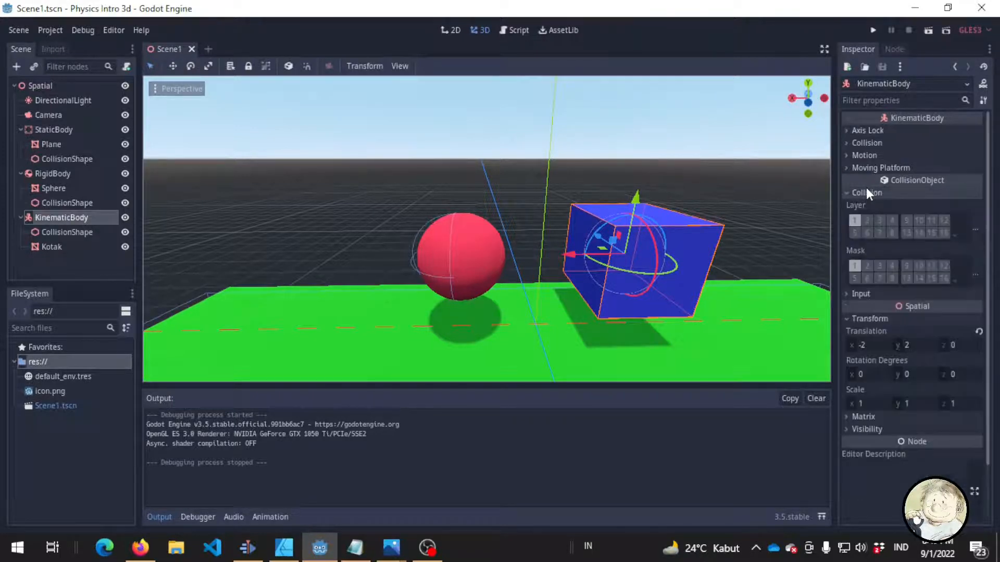
pyautogui.click(866, 192)
pyautogui.click(880, 192)
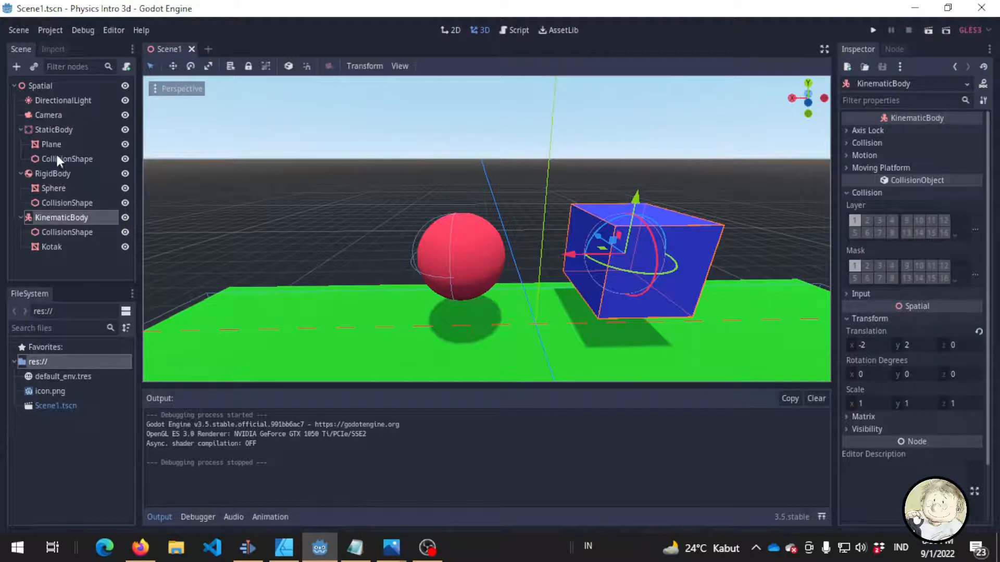
# Step: Enable bits 2, 3 and 4 in both the collision layer and collision mask of the RigidBody
pyautogui.click(56, 192)
pyautogui.click(64, 173)
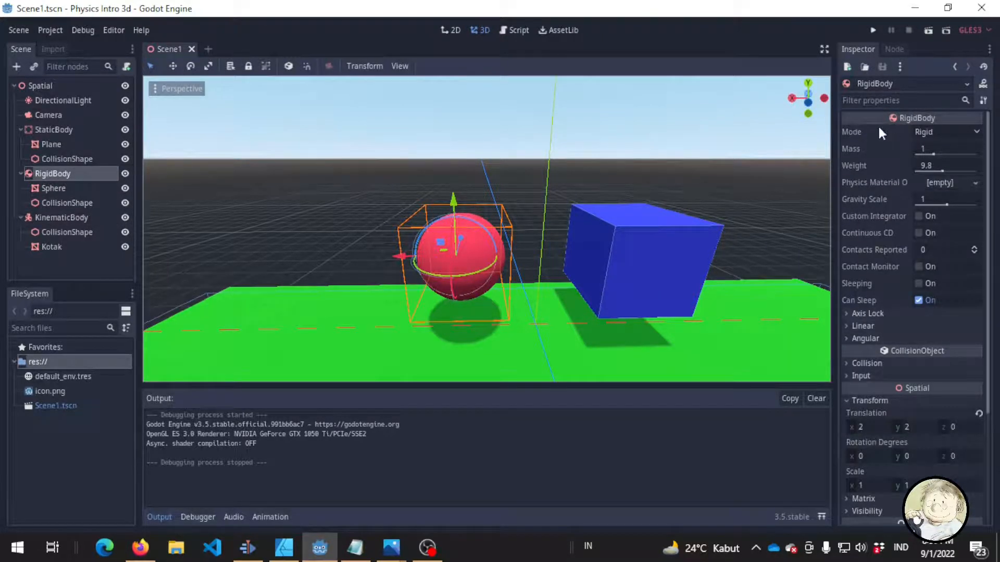
pyautogui.scroll(-3, 902, 295)
pyautogui.scroll(-1, 901, 290)
pyautogui.click(867, 214)
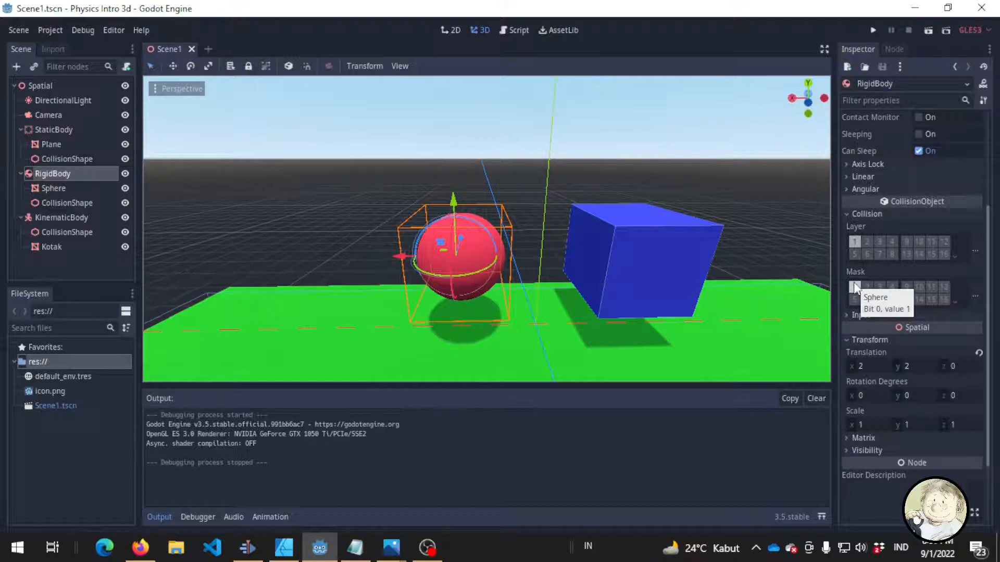
pyautogui.click(866, 286)
pyautogui.click(864, 242)
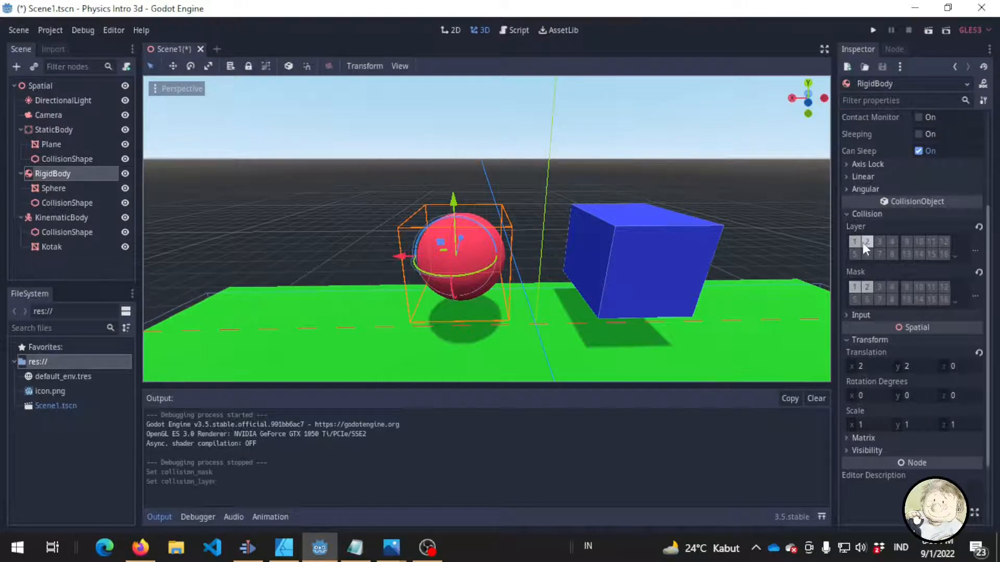
pyautogui.click(879, 242)
pyautogui.click(892, 240)
pyautogui.click(890, 287)
pyautogui.click(878, 287)
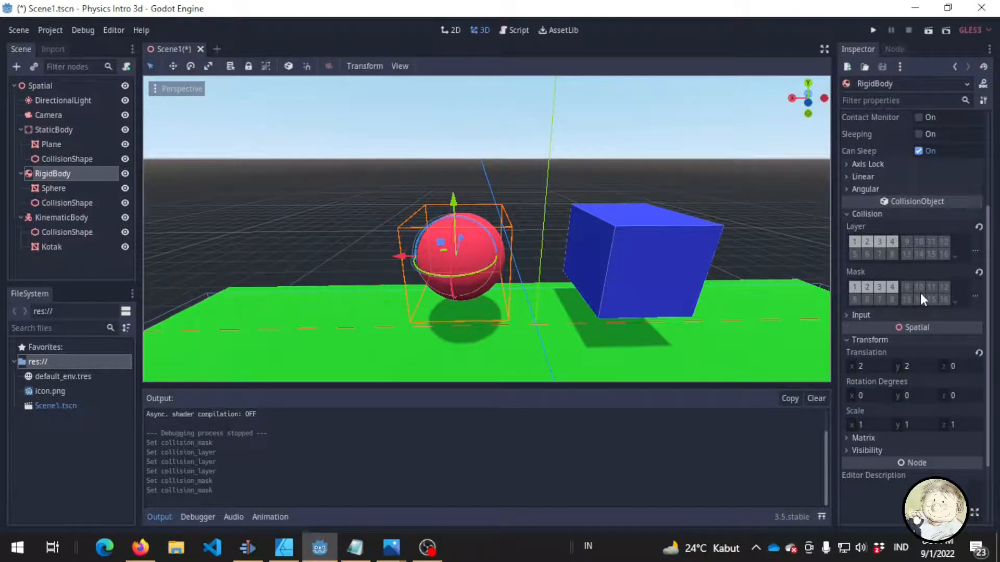
# Step: Disable bits 2, 3 and 4 in the RigidBody's collision mask and layer, leaving only bit 1 enabled in each
pyautogui.click(866, 289)
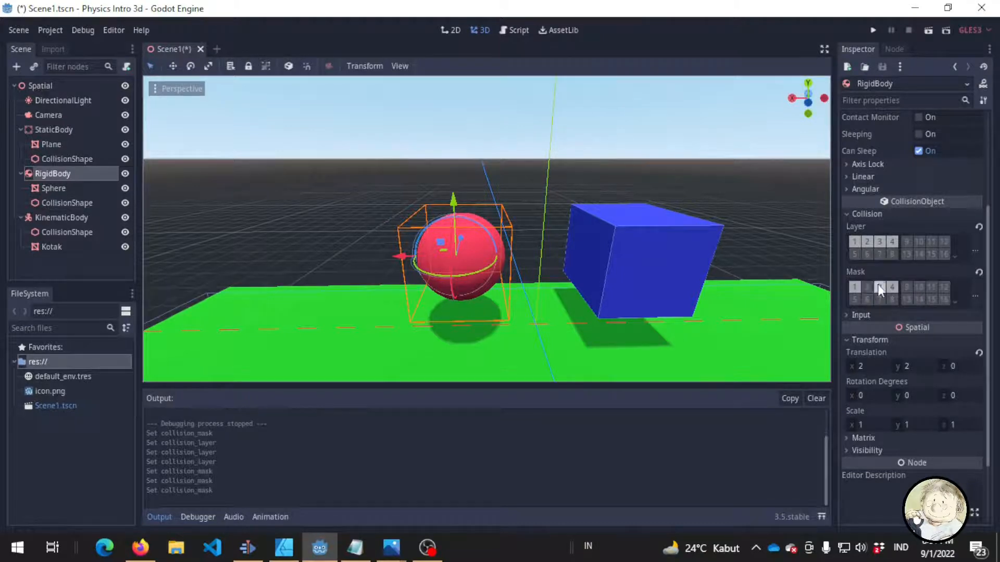
pyautogui.click(878, 286)
pyautogui.click(893, 289)
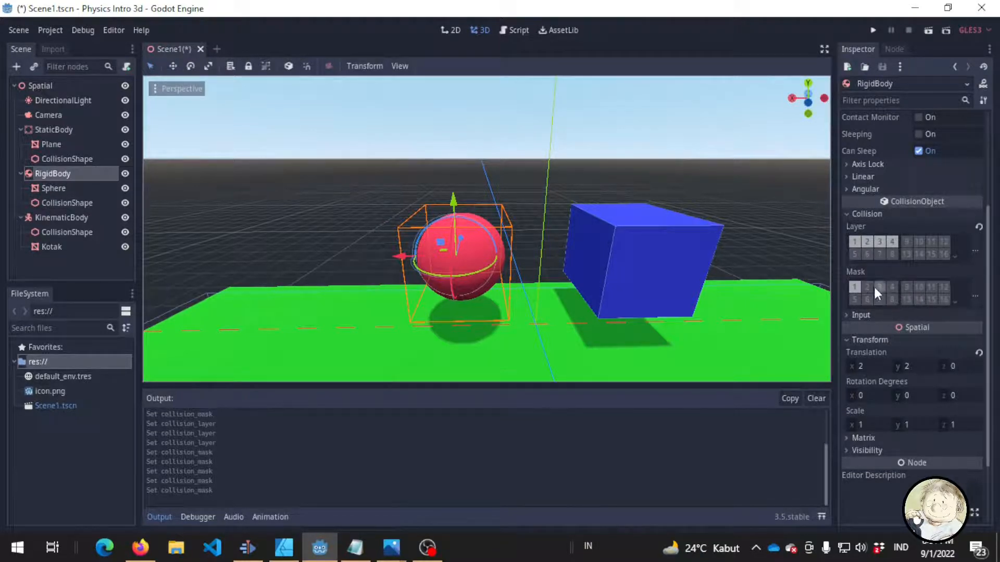
pyautogui.click(866, 240)
pyautogui.click(881, 240)
pyautogui.click(891, 241)
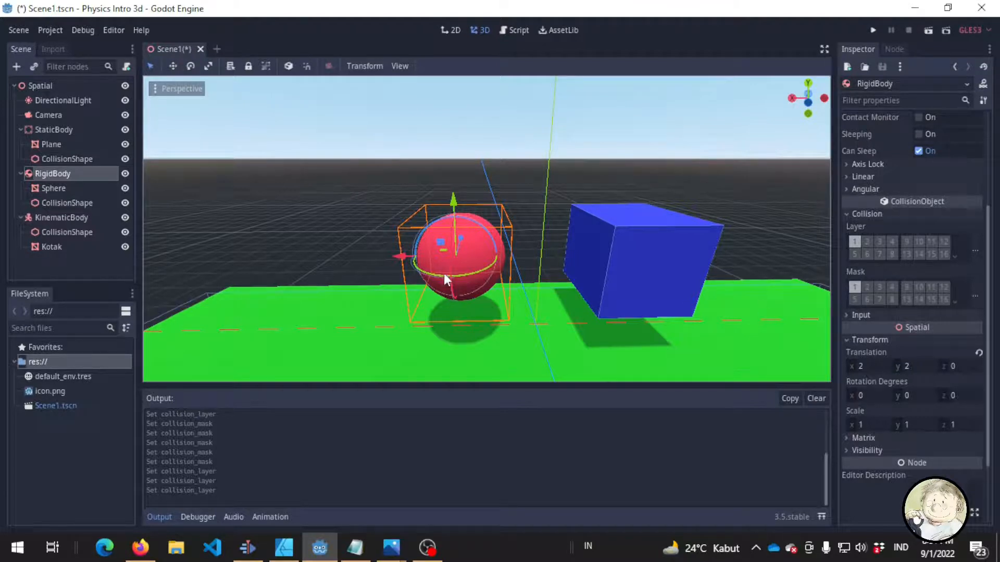
# Step: Set the StaticBody's collision layer and mask to bit 9 only, and save the scene
pyautogui.click(57, 141)
pyautogui.click(89, 129)
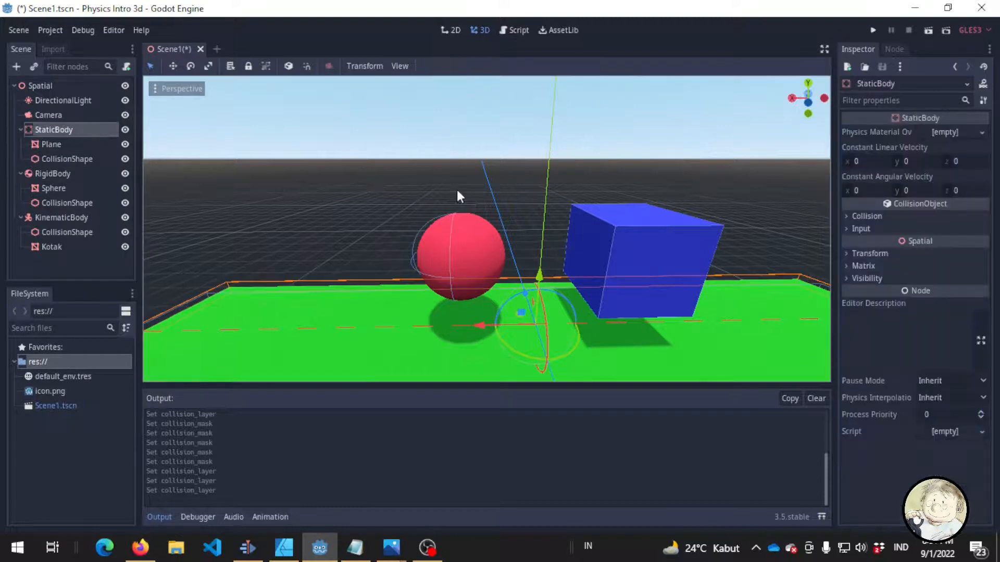
pyautogui.click(874, 215)
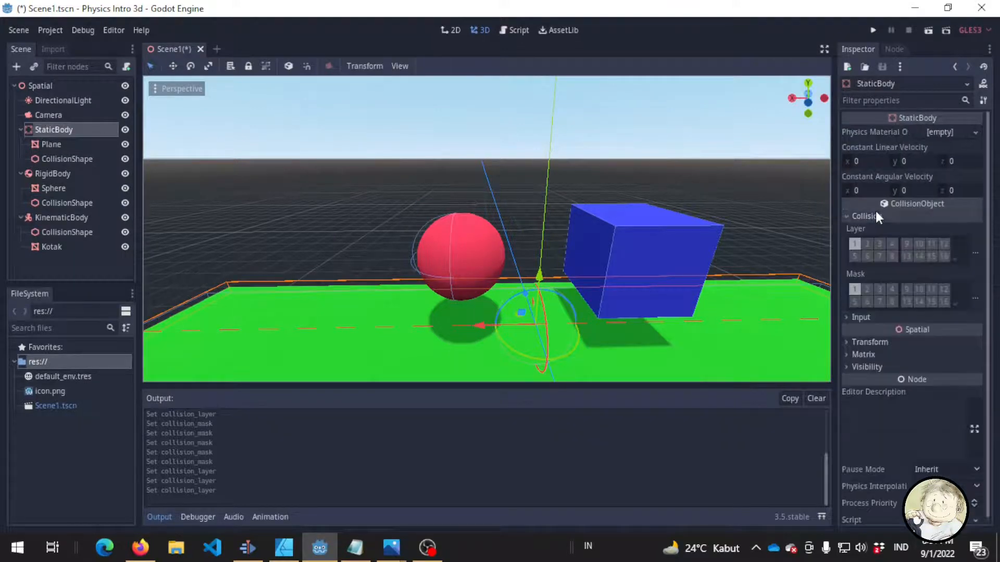
pyautogui.moveTo(854, 273)
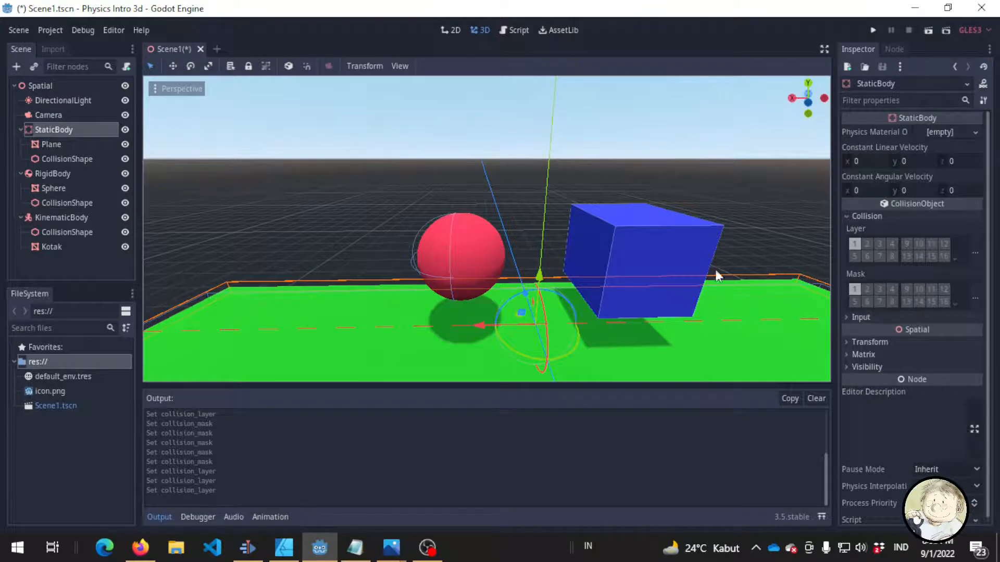
pyautogui.click(79, 143)
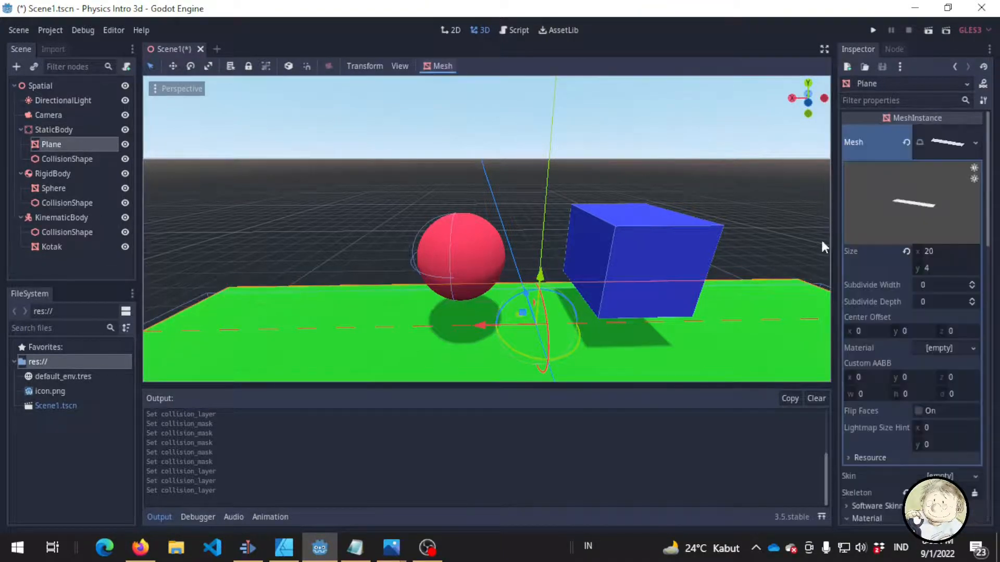
pyautogui.click(89, 125)
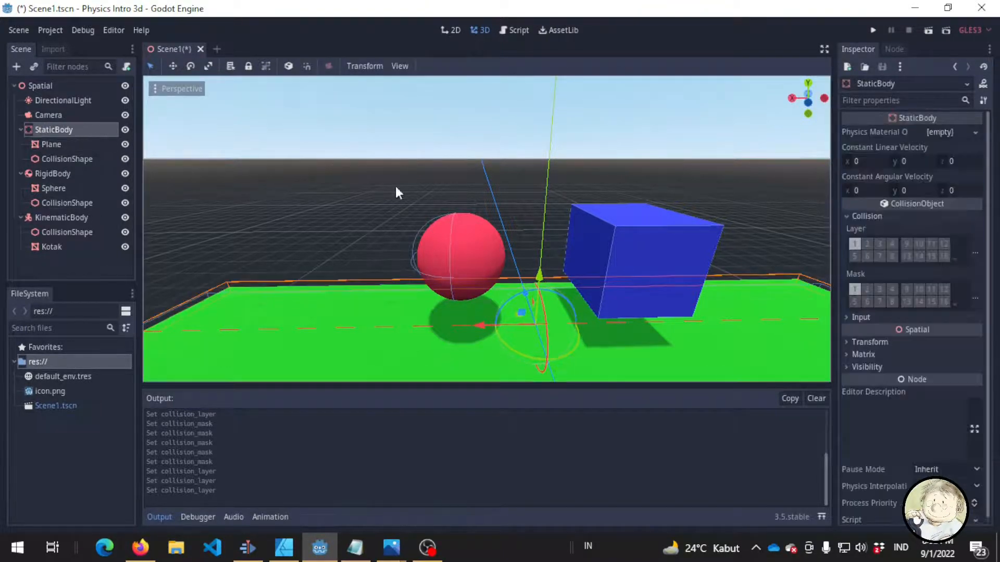
pyautogui.click(856, 241)
pyautogui.click(910, 290)
pyautogui.click(856, 290)
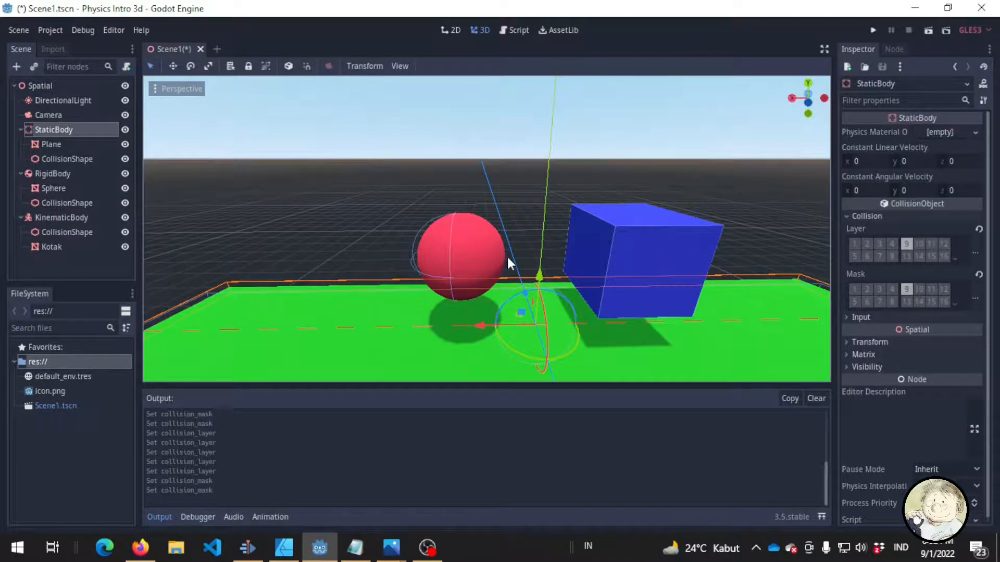
pyautogui.hotkey('ctrl', 's')
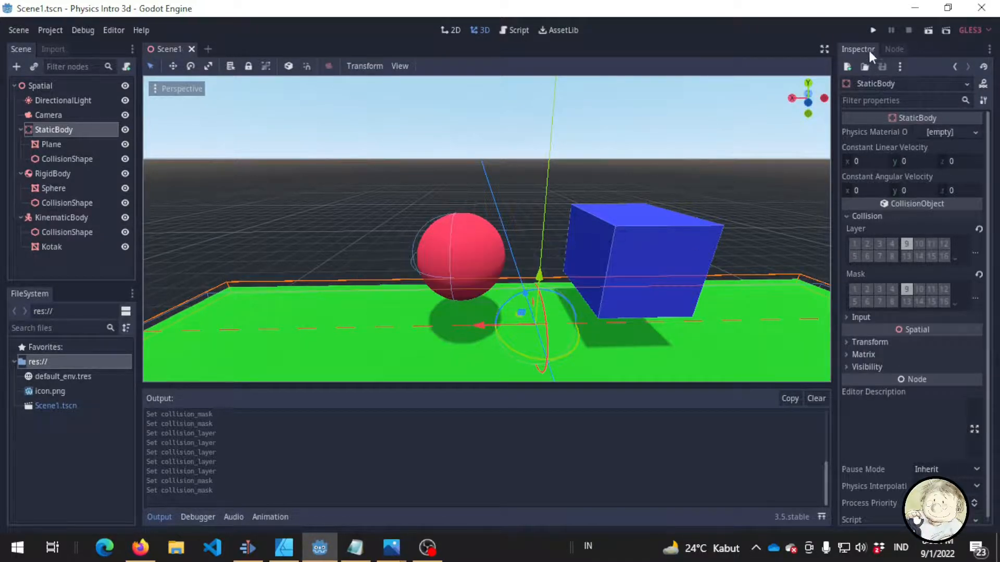
# Step: Run the project to test the sphere against the StaticBody's changed collision bits, and close the game window
pyautogui.click(874, 29)
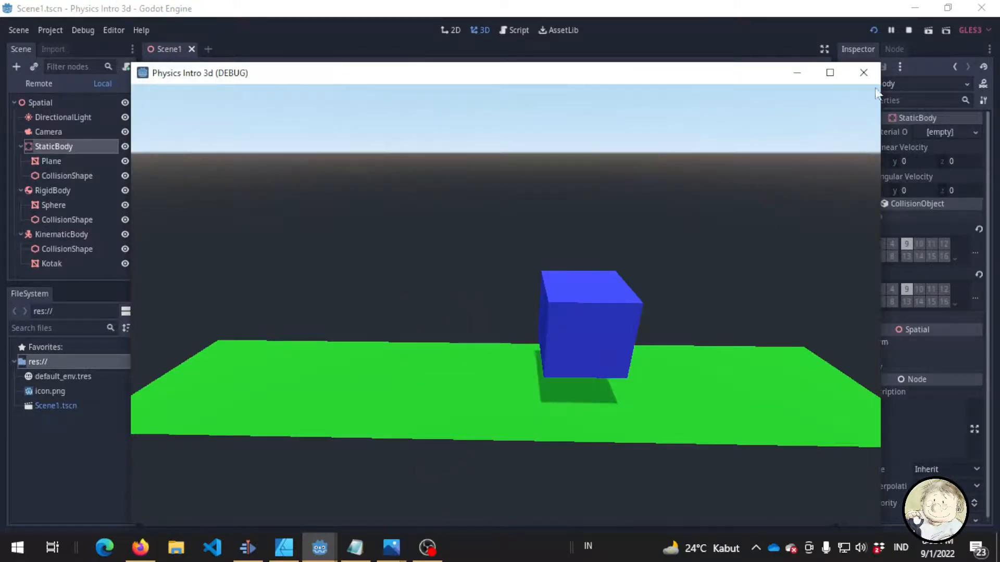
pyautogui.click(871, 72)
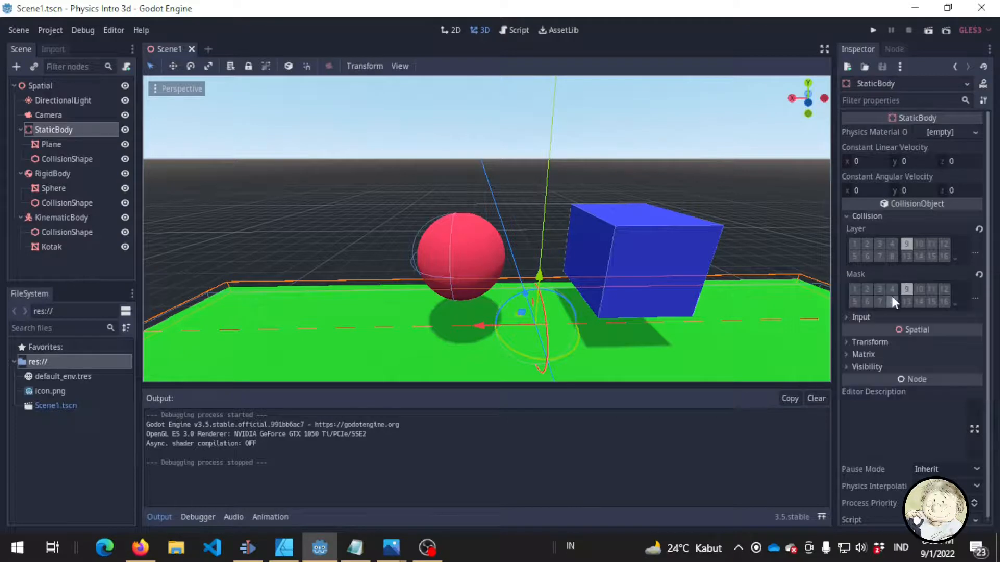
# Step: Set the StaticBody's collision mask to bit 1 only
pyautogui.click(855, 289)
pyautogui.click(906, 289)
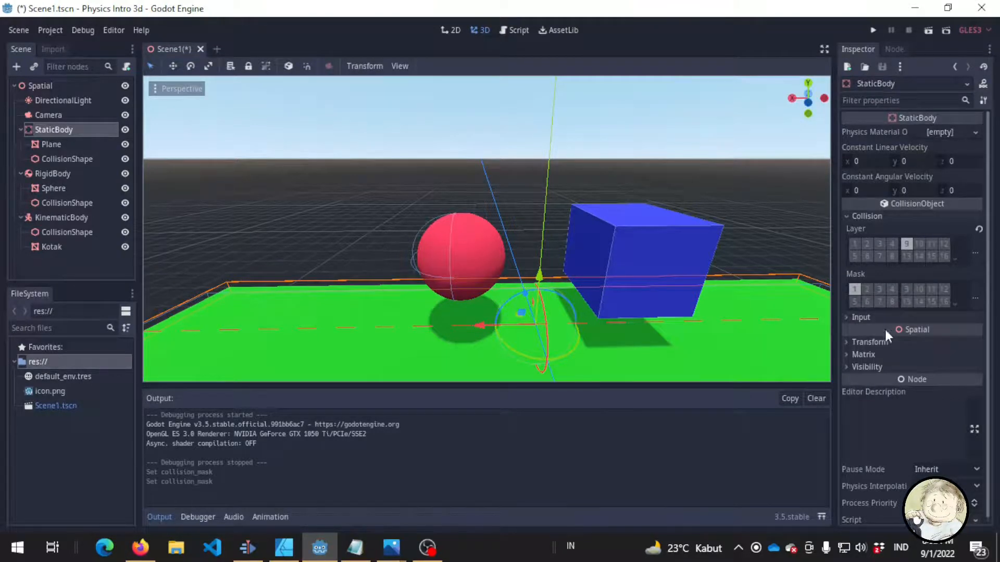
# Step: Run the project to test the sphere against the plane, close the game window, and compare the RigidBody's and StaticBody's collision bits
pyautogui.click(872, 30)
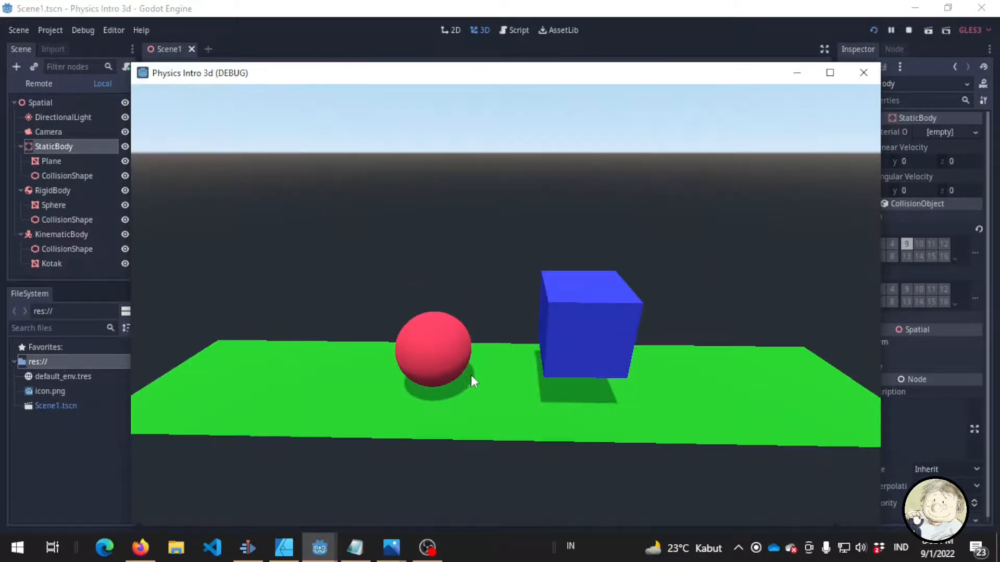
pyautogui.click(863, 72)
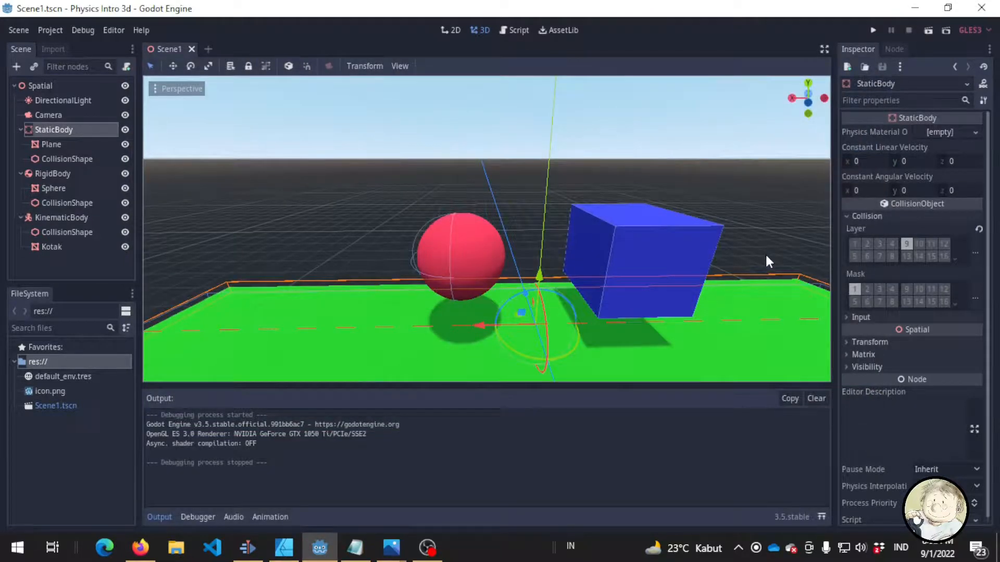
pyautogui.click(58, 176)
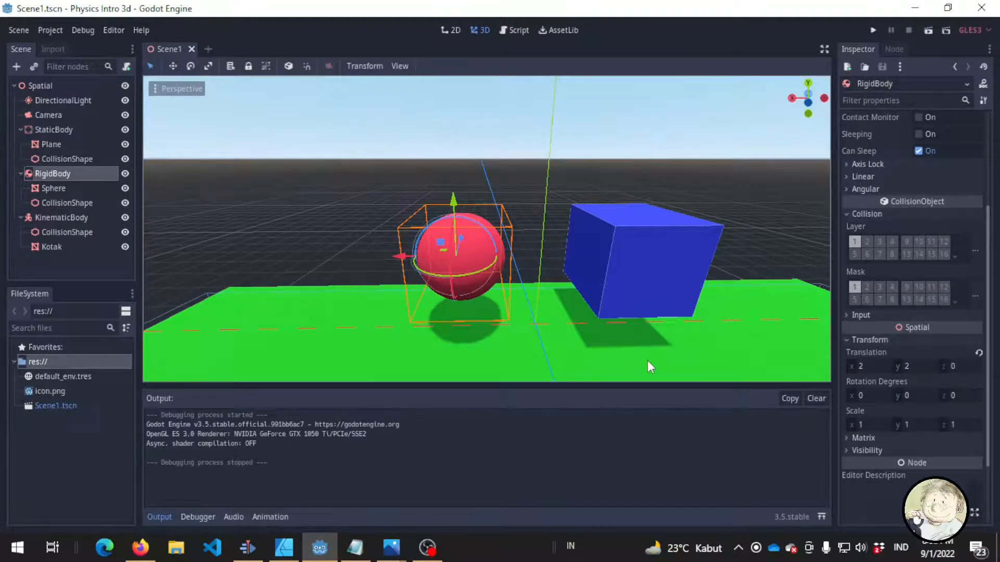
pyautogui.click(66, 130)
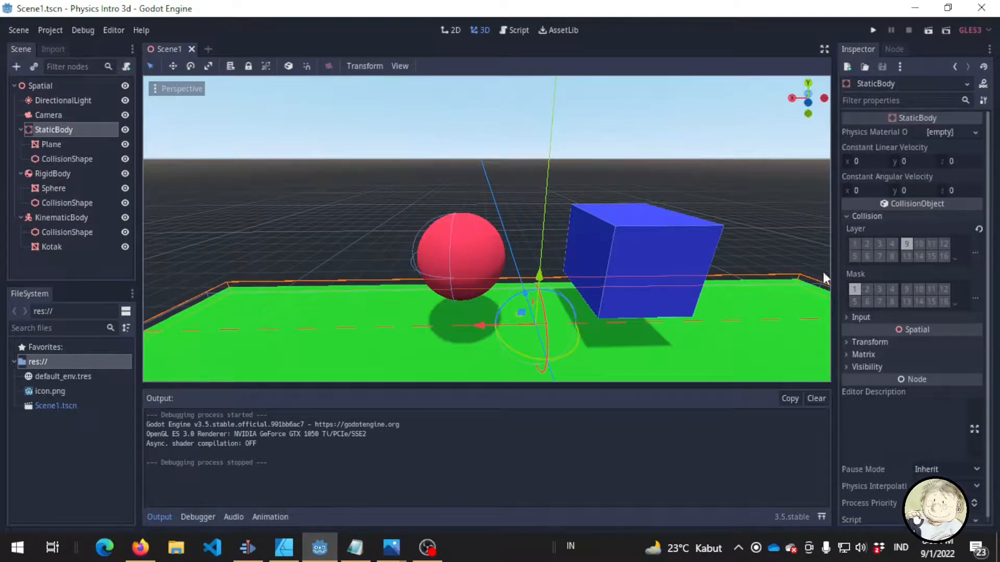
pyautogui.moveTo(886, 276)
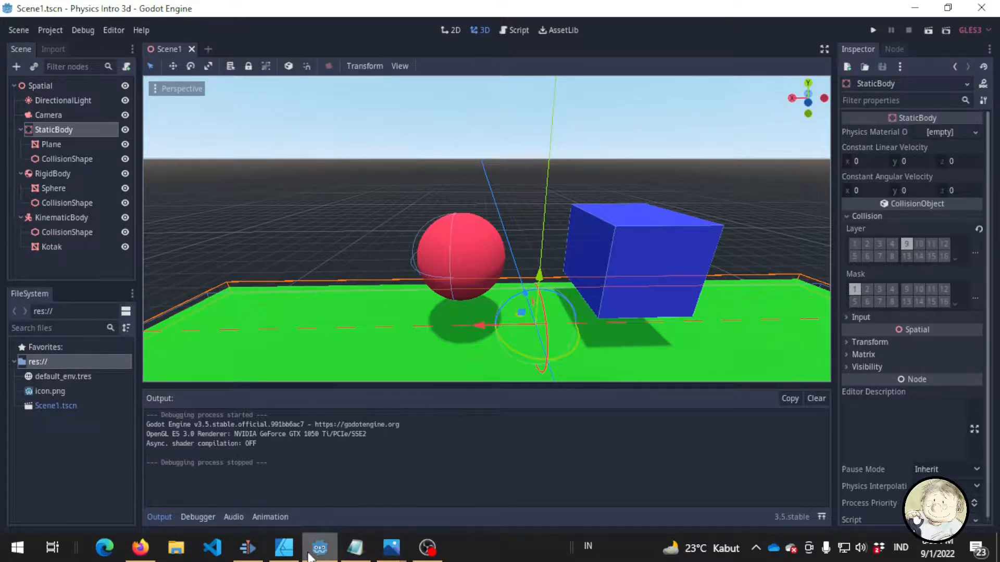
# Step: Switch to Affinity Designer and examine the diagram of circles A and B and the text matching each one's layer to the other's mask
pyautogui.click(284, 548)
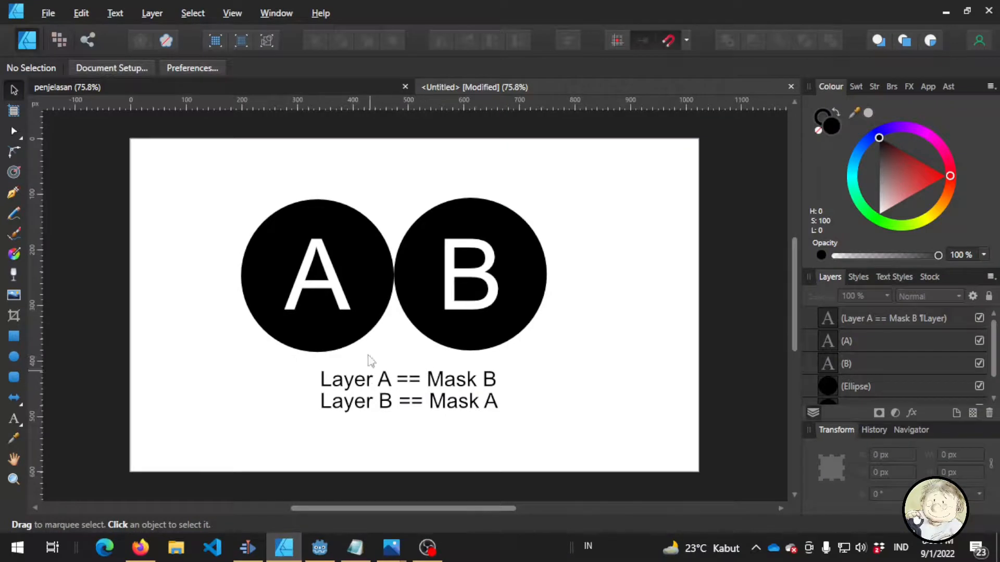
pyautogui.click(379, 272)
pyautogui.click(485, 252)
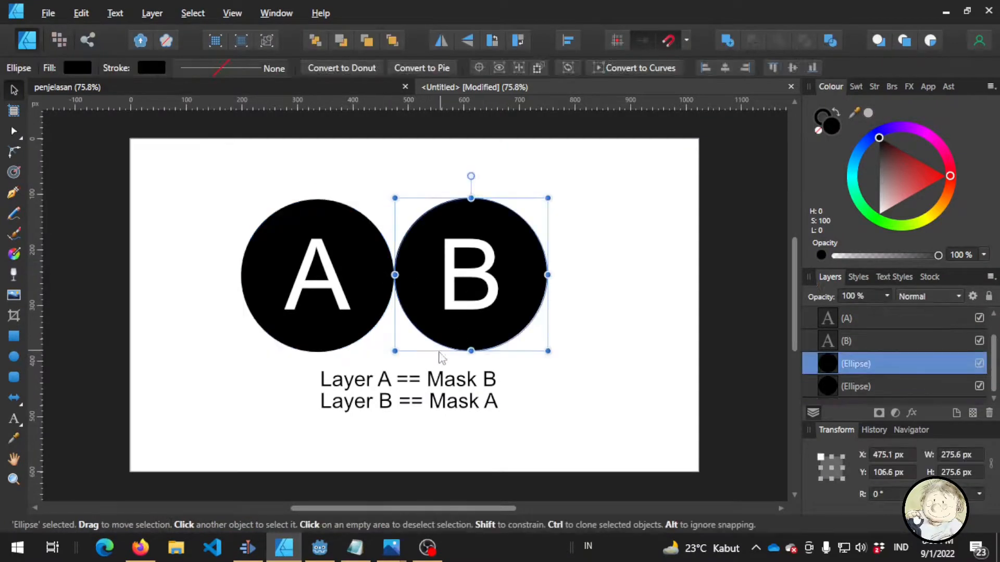
pyautogui.click(334, 326)
pyautogui.click(498, 326)
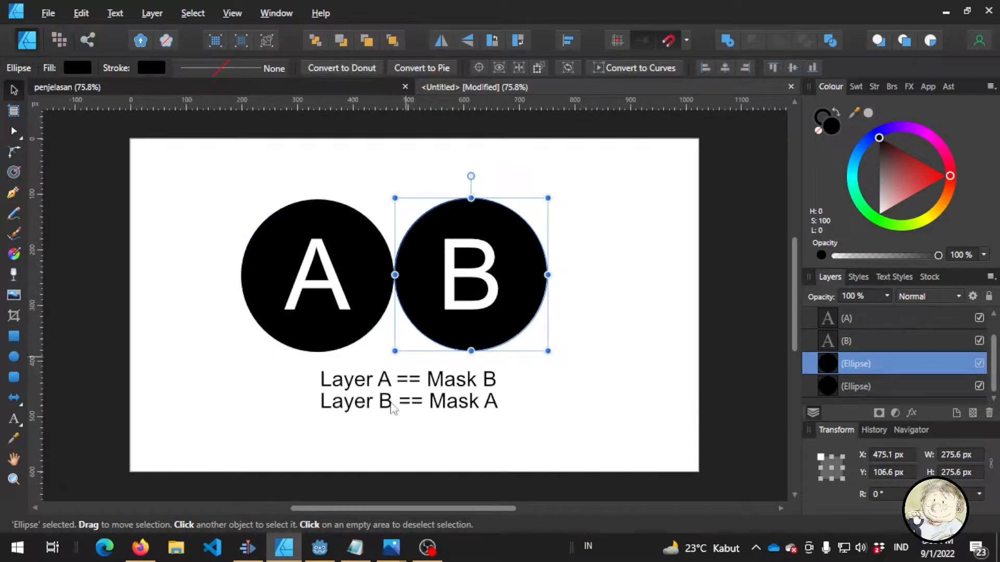
pyautogui.click(373, 384)
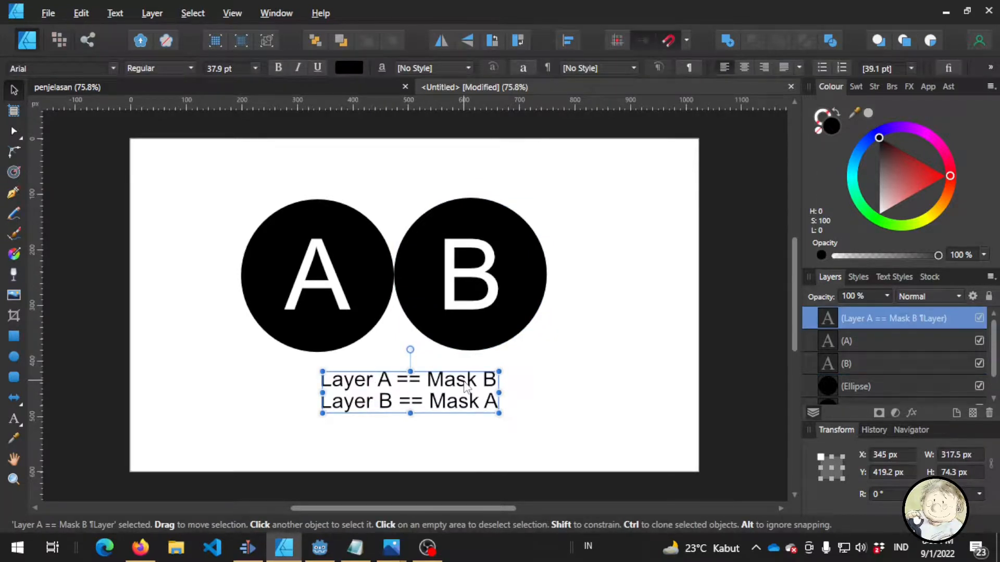
pyautogui.click(498, 325)
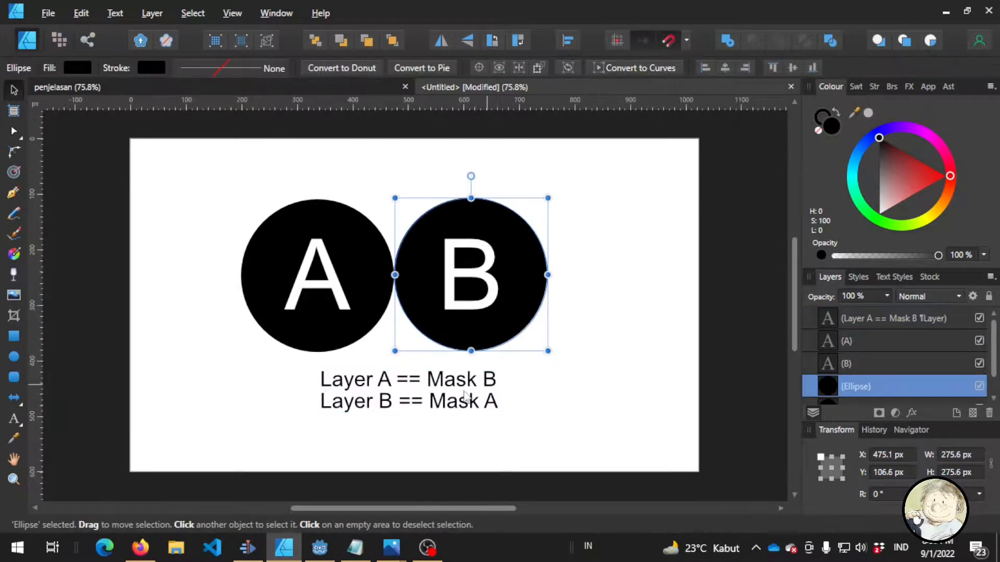
pyautogui.click(270, 334)
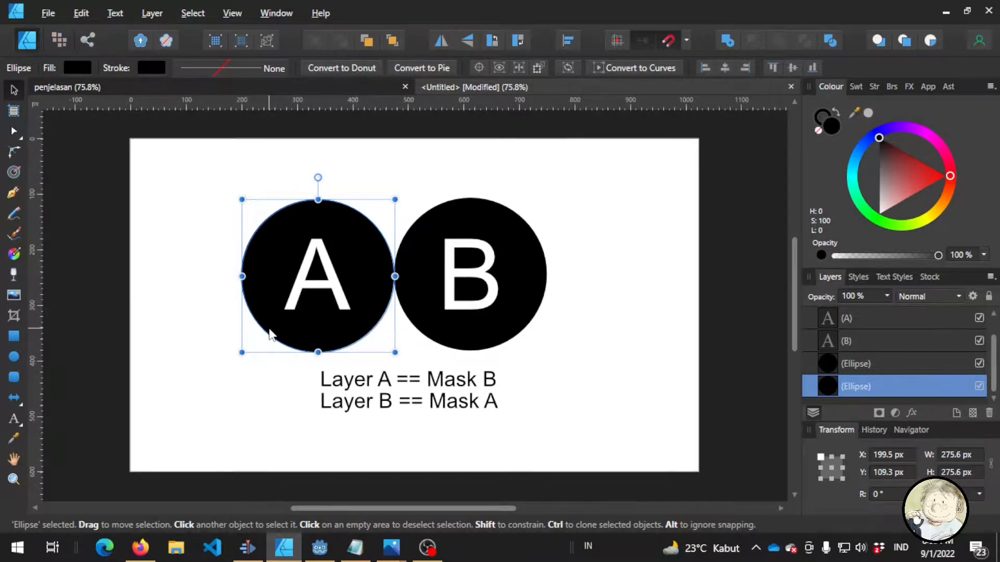
# Step: Switch back to Godot and duplicate the RigidBody together with its sphere and collision shape
pyautogui.hotkey('alt', 'Tab')
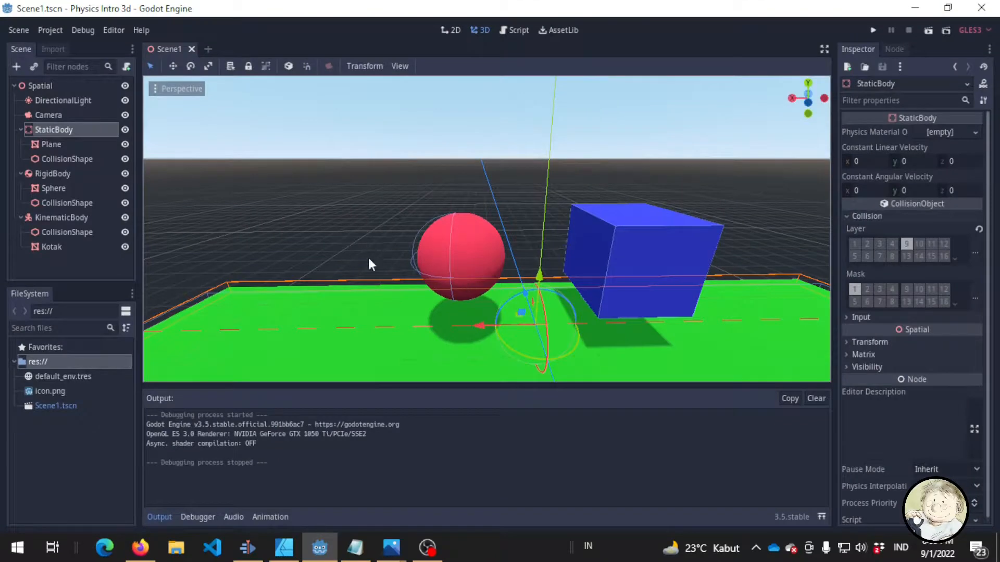
pyautogui.click(65, 174)
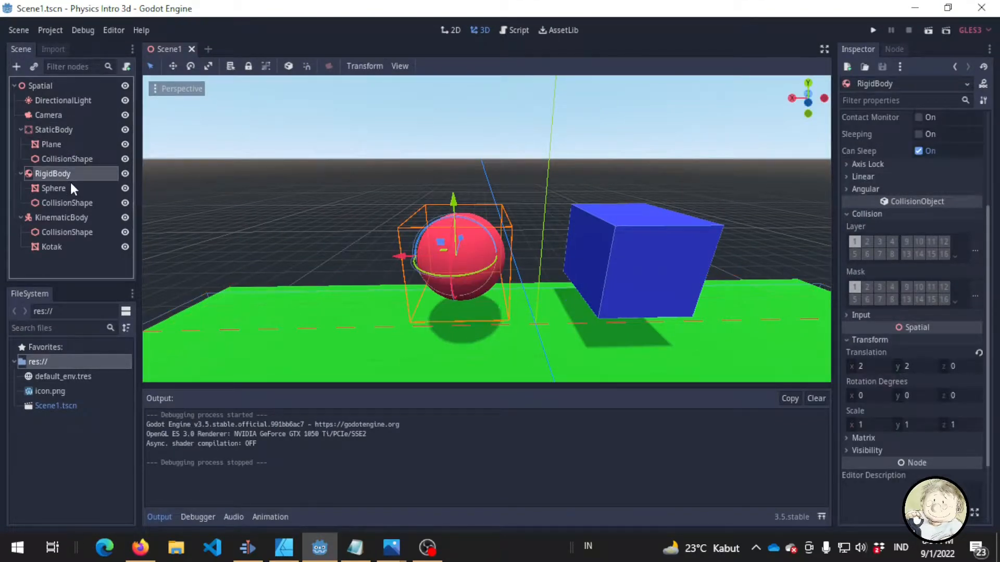
pyautogui.hotkey('ctrl', 'd')
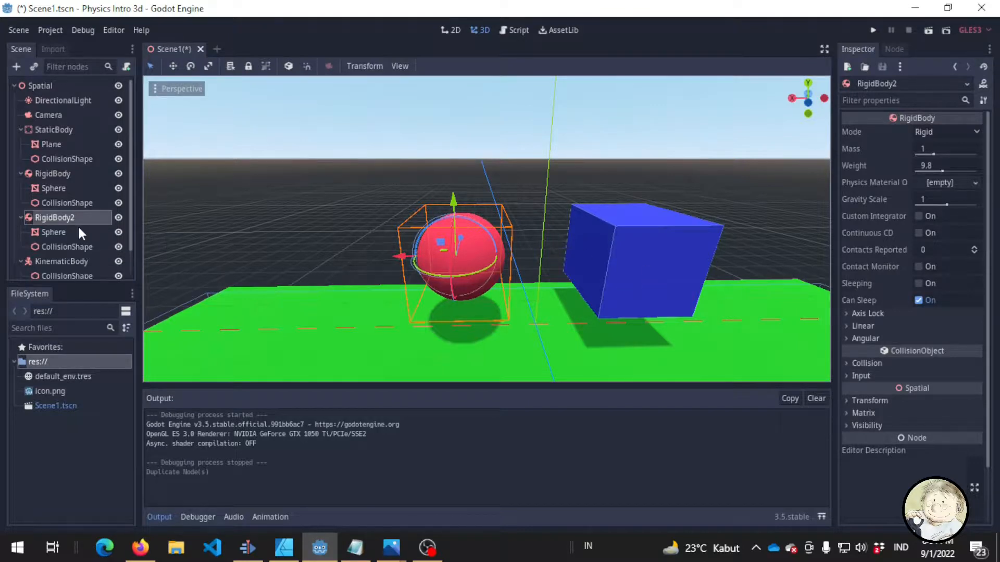
# Step: Set the duplicated RigidBody's collision mask and layer to bit 9 only, and save the scene
pyautogui.click(867, 363)
pyautogui.scroll(-3, 865, 348)
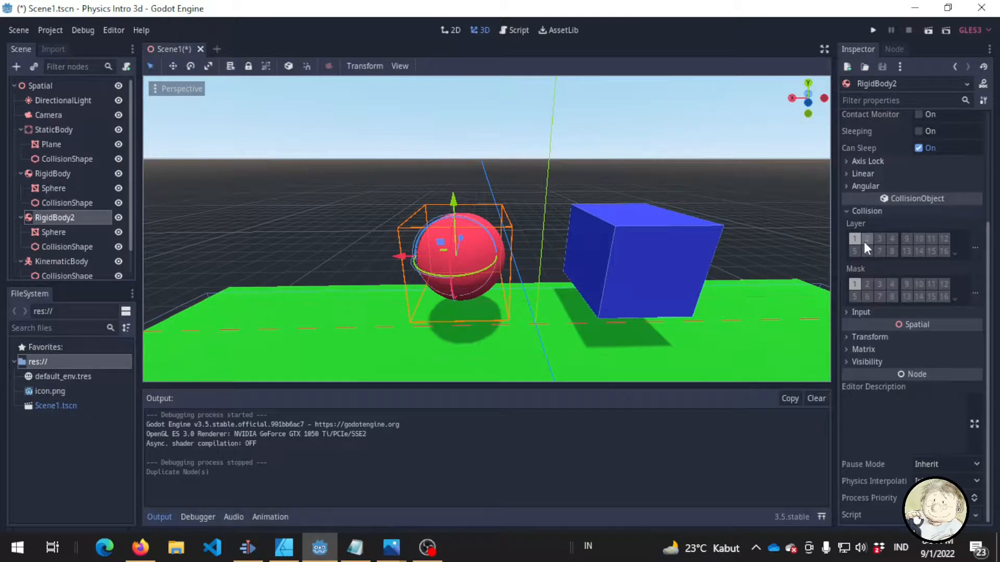
pyautogui.click(906, 284)
pyautogui.click(854, 287)
pyautogui.click(906, 239)
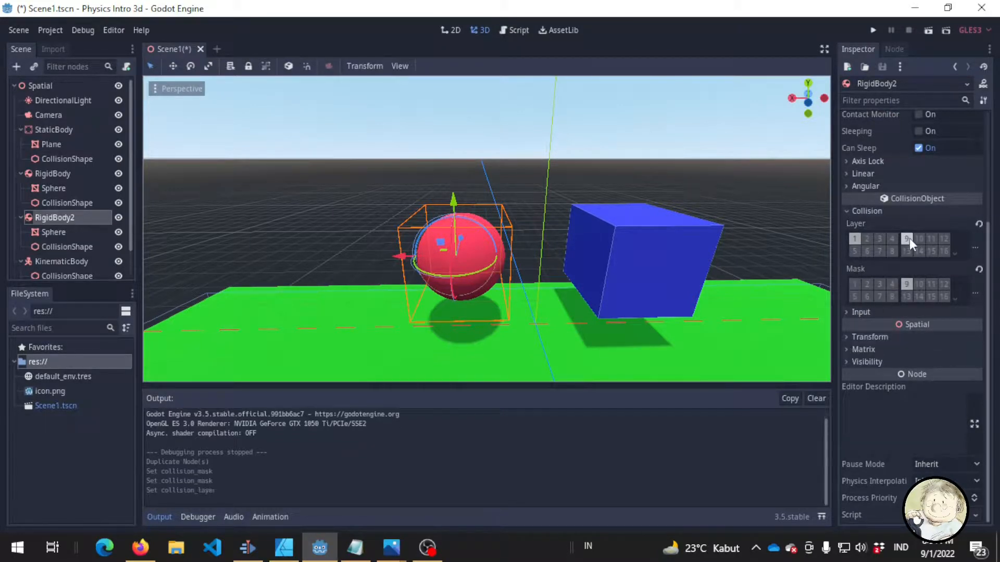
pyautogui.click(855, 239)
pyautogui.hotkey('ctrl', 's')
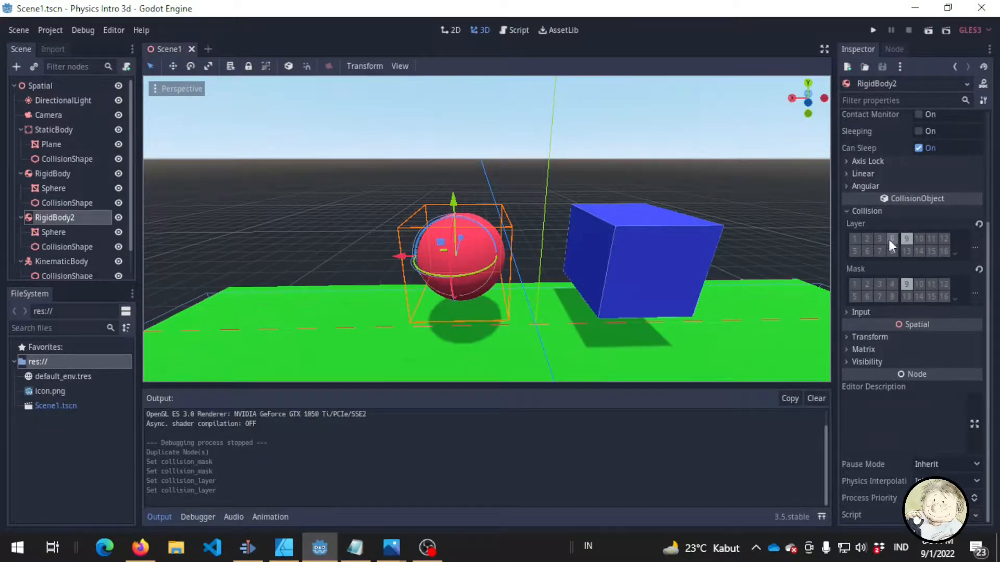
# Step: Move RigidBody2 along the X axis so its sphere sits beside the original sphere, and save the scene
pyautogui.moveTo(401, 258); pyautogui.dragTo(274, 257)
pyautogui.hotkey('ctrl', 's')
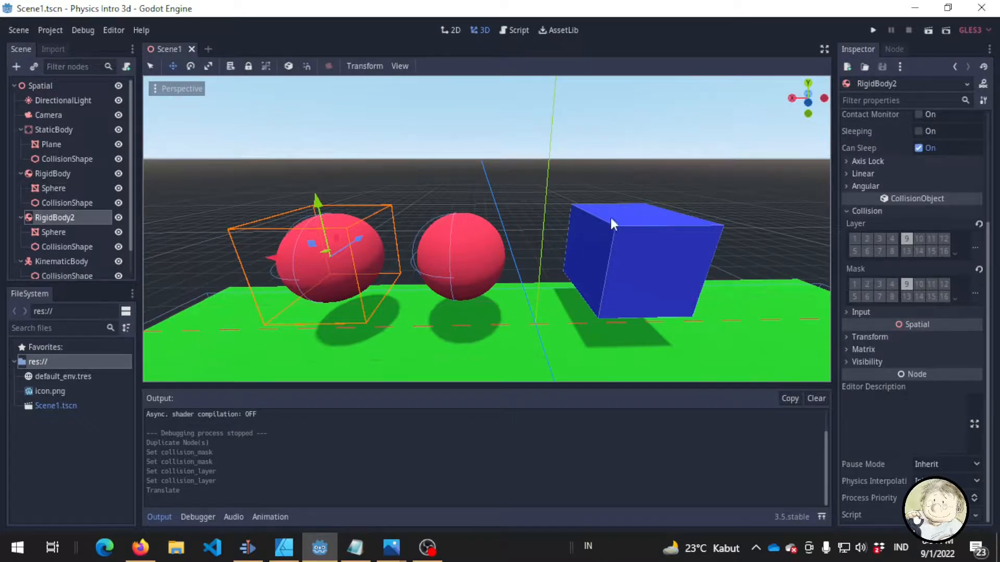
pyautogui.hotkey('ctrl', 's')
# Step: Run the project to test both spheres on the plane, close the game window, and review the StaticBody's and RigidBody's collision bits
pyautogui.click(873, 31)
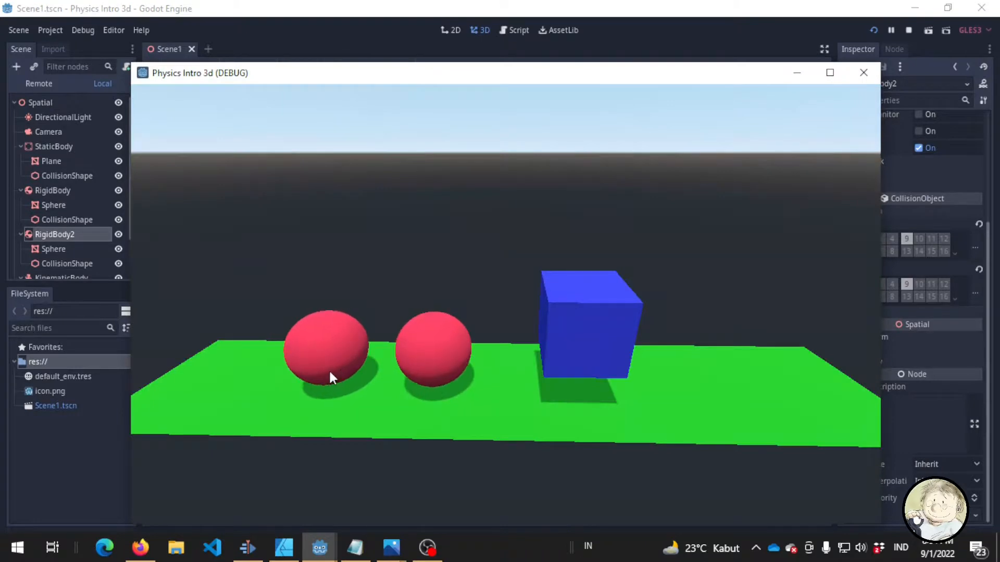
pyautogui.click(862, 73)
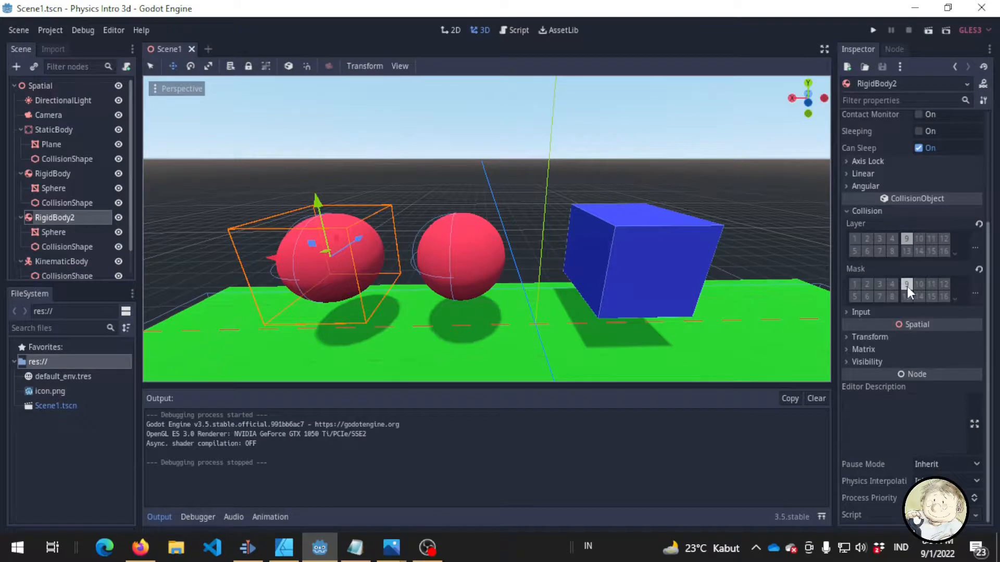
pyautogui.click(64, 130)
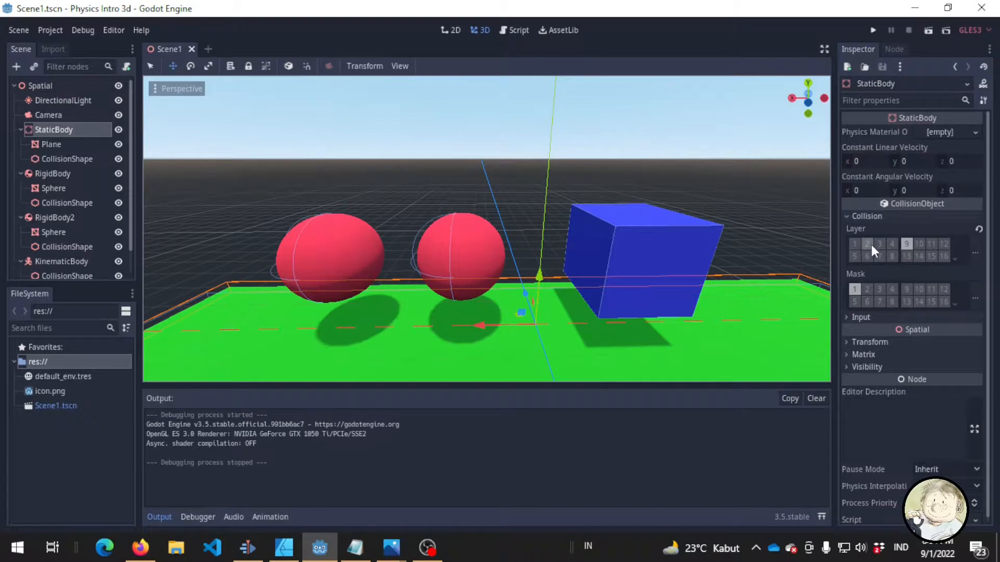
pyautogui.click(358, 260)
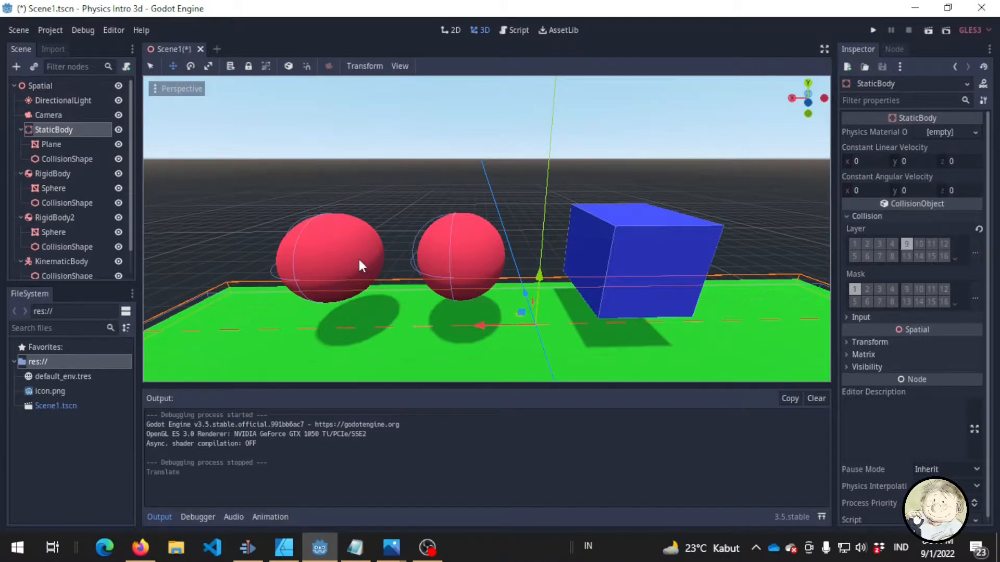
pyautogui.click(52, 170)
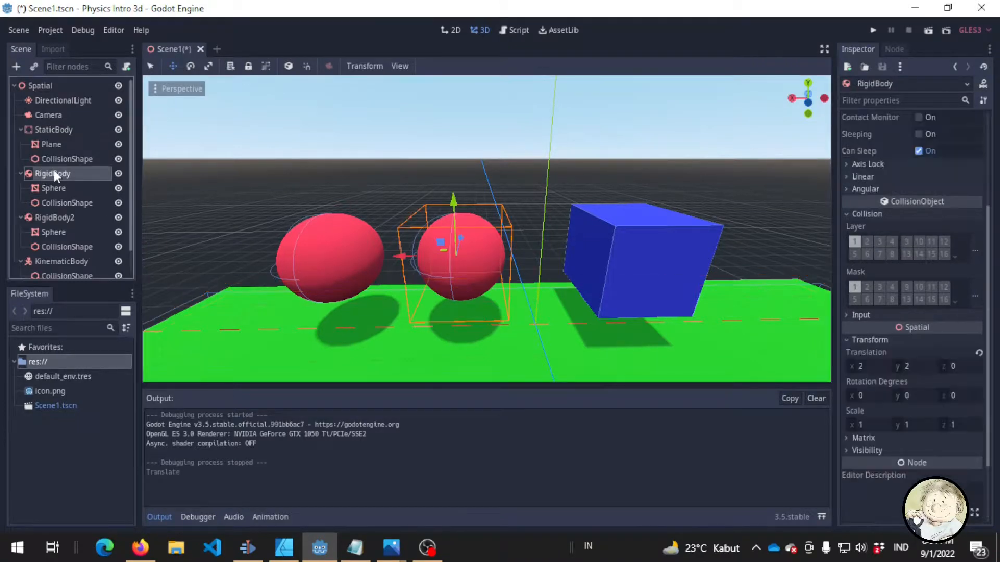
pyautogui.click(354, 248)
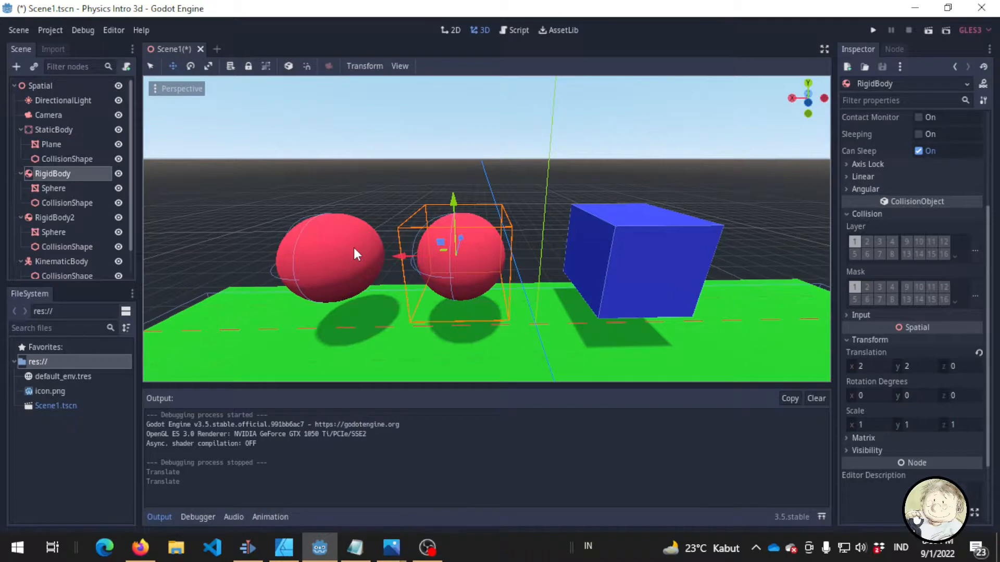
# Step: Move RigidBody2 up and along the X axis so its sphere sits directly above the original sphere, and save the scene
pyautogui.click(63, 218)
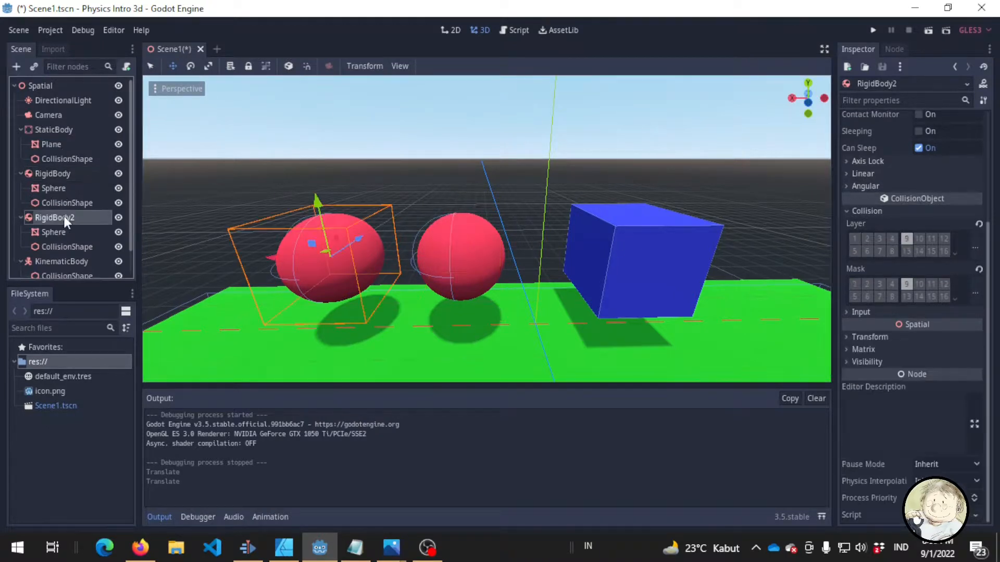
pyautogui.moveTo(318, 203); pyautogui.dragTo(303, 99)
pyautogui.moveTo(254, 164); pyautogui.dragTo(422, 180)
pyautogui.hotkey('ctrl', 's')
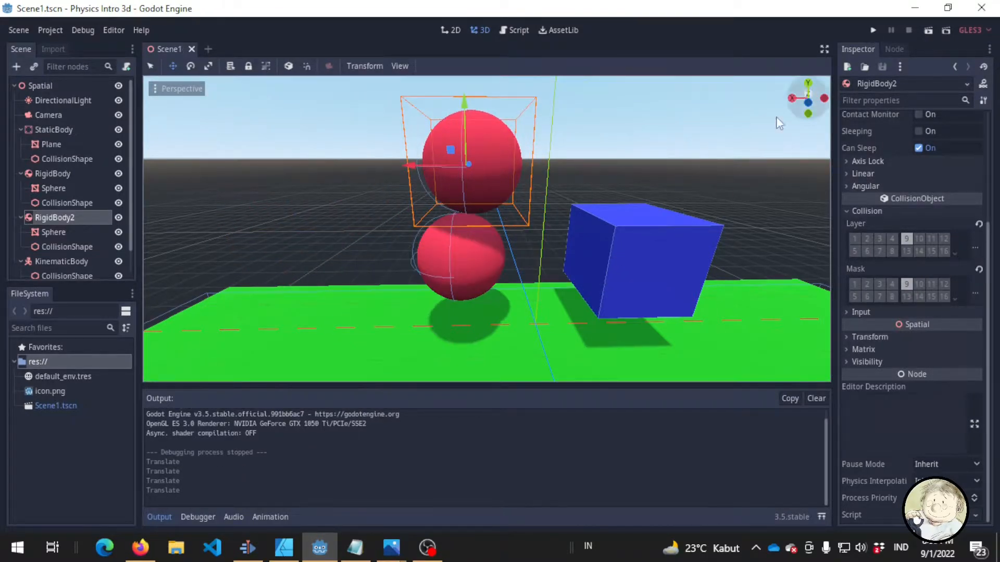
# Step: Check the RigidBody's collision bits, run the project to test the stacked spheres against each other, and close the game window
pyautogui.click(49, 174)
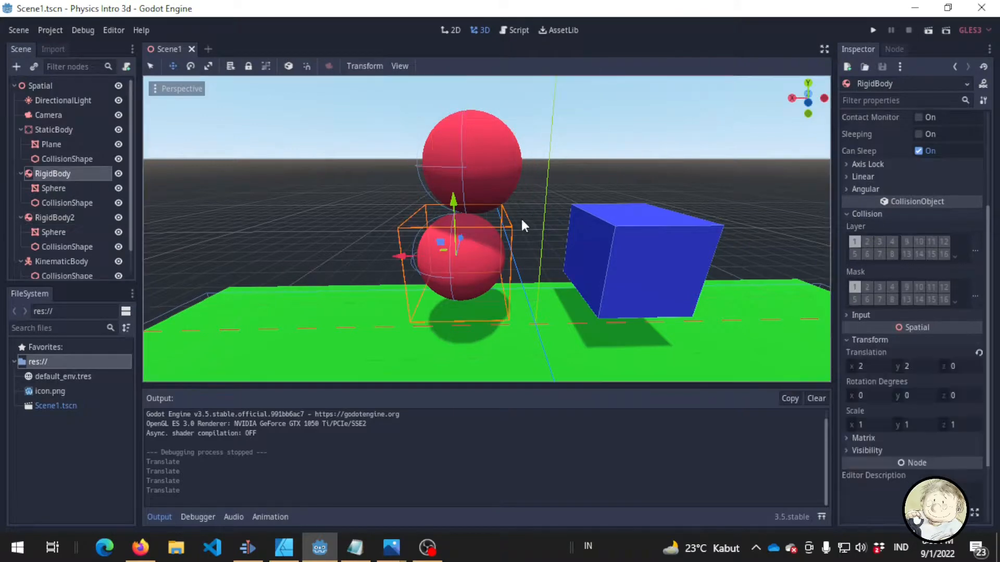
pyautogui.click(873, 30)
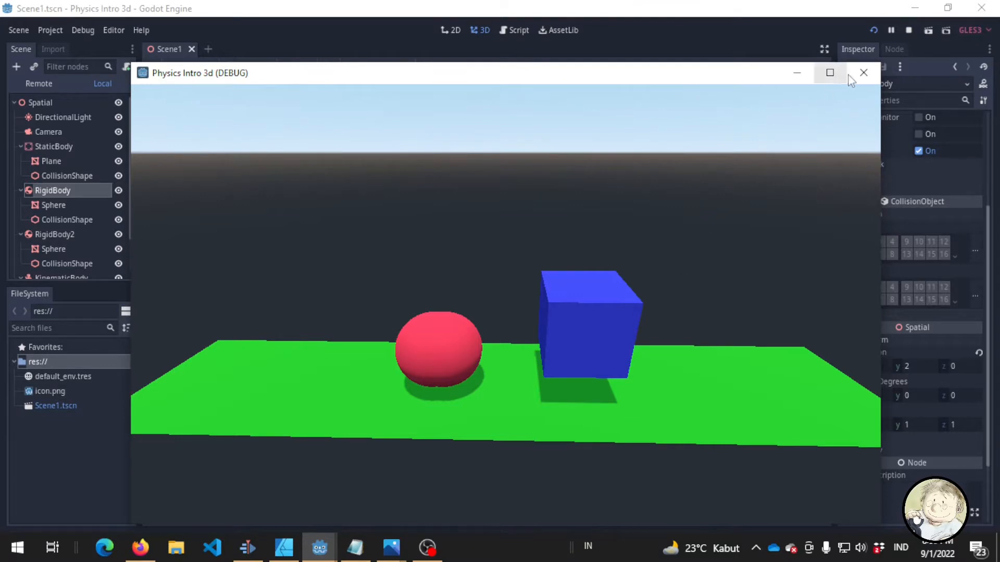
pyautogui.click(863, 73)
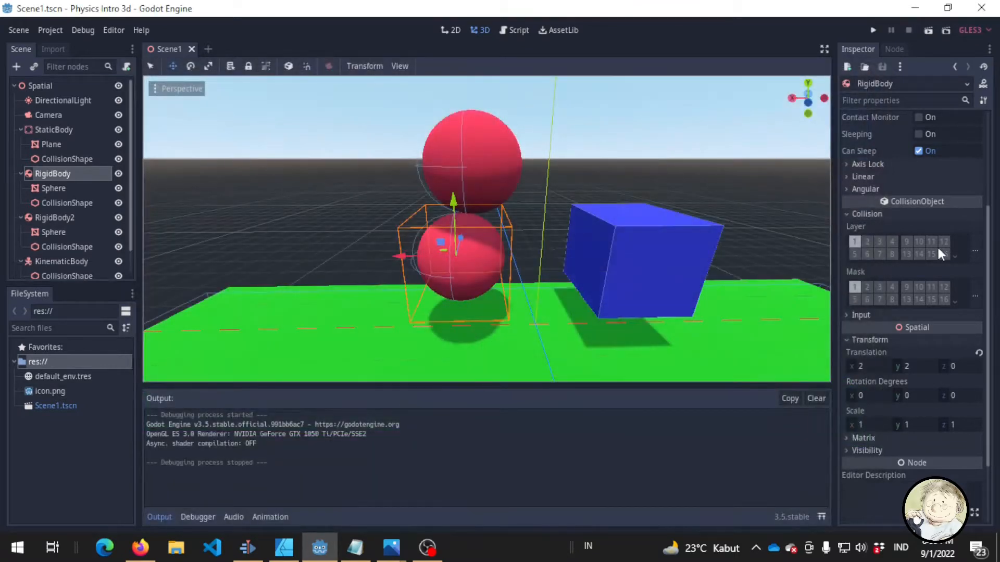
# Step: Reset the 3D Physics layer names of Layer 1 and Layer 2 in the project settings
pyautogui.click(52, 29)
pyautogui.click(54, 51)
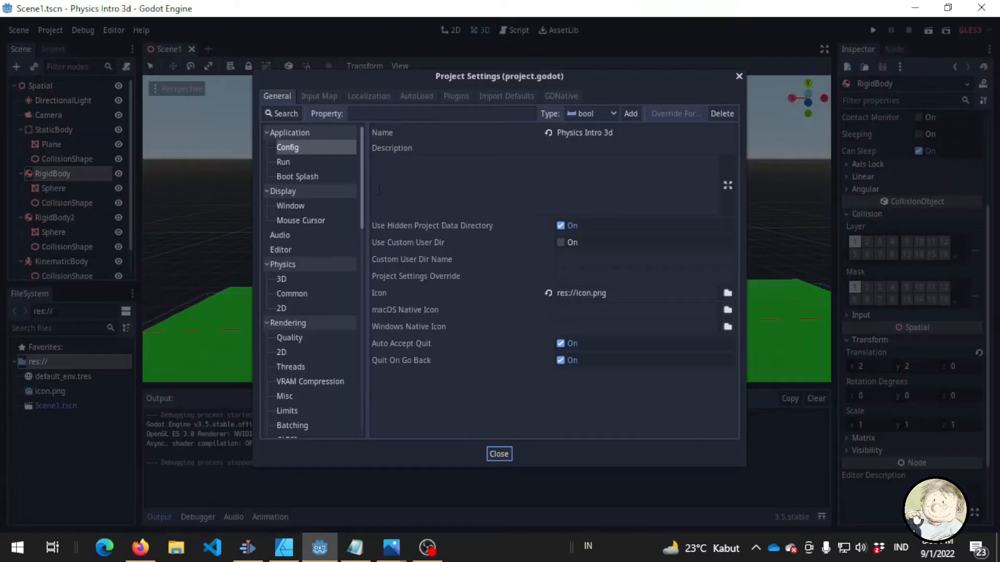
pyautogui.scroll(-15, 348, 306)
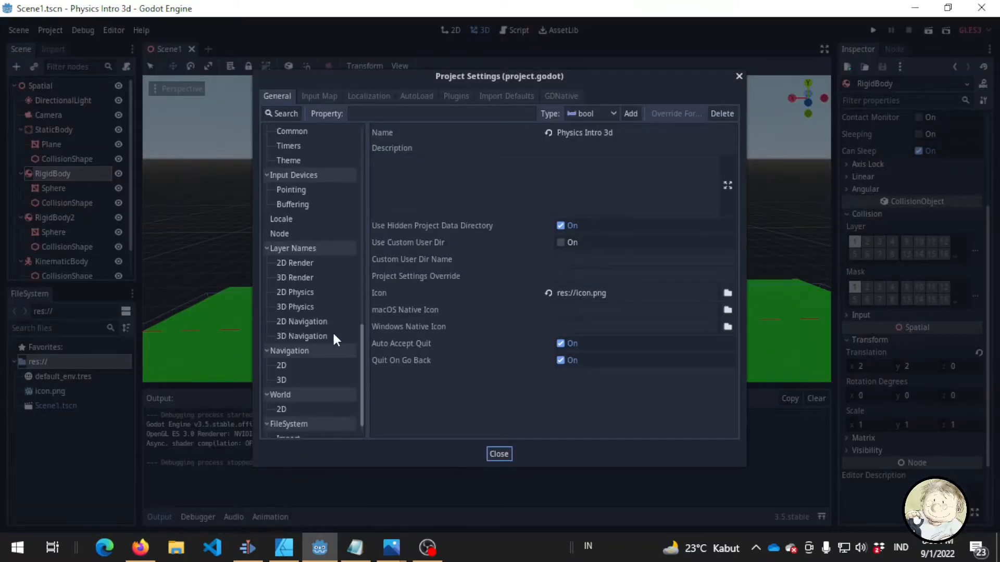
pyautogui.click(309, 309)
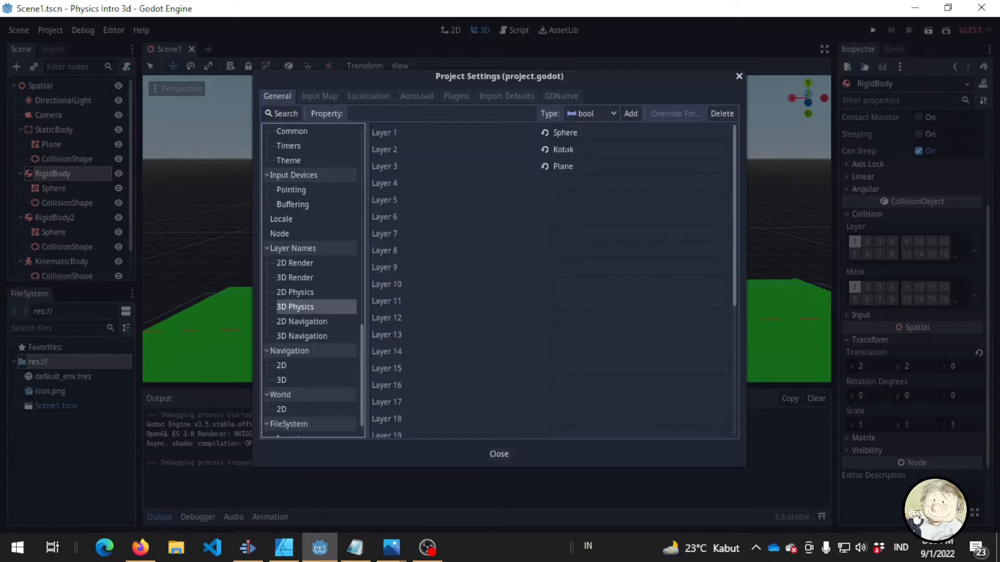
pyautogui.click(544, 132)
pyautogui.click(544, 150)
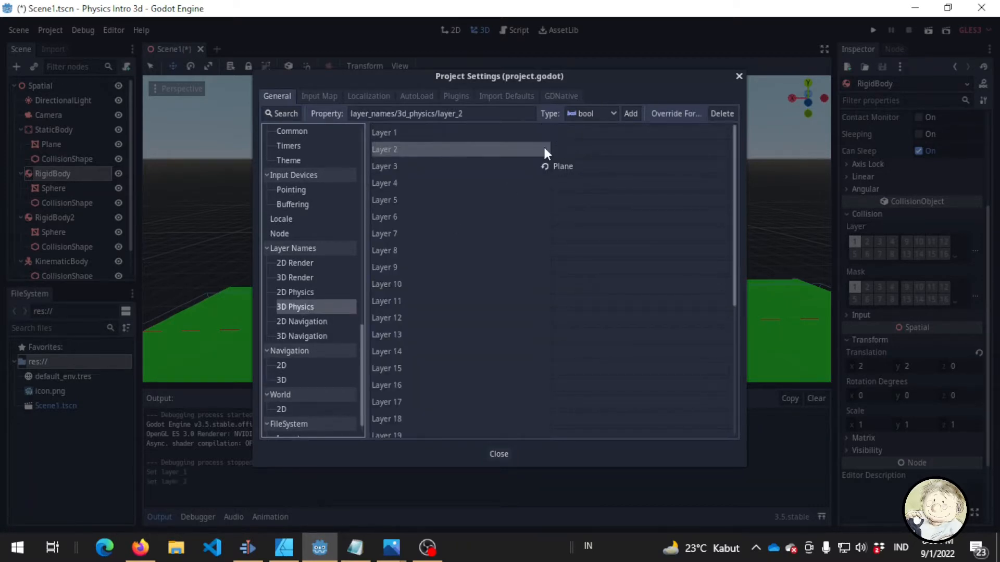
# Step: Name 3D Physics Layer 1 "Bola" and Layer 2 "kosong" in the project settings
pyautogui.click(566, 133)
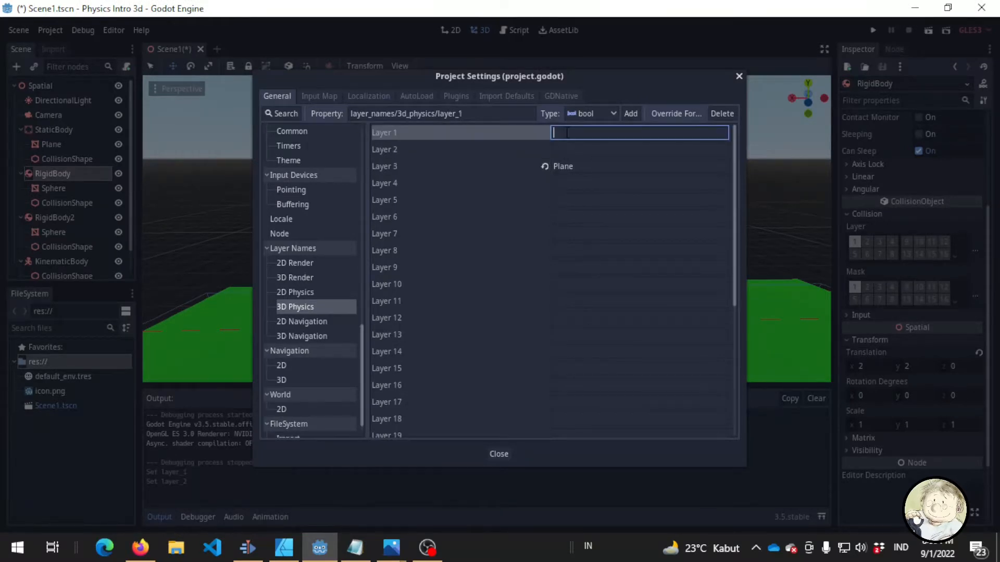
pyautogui.write('Bola')
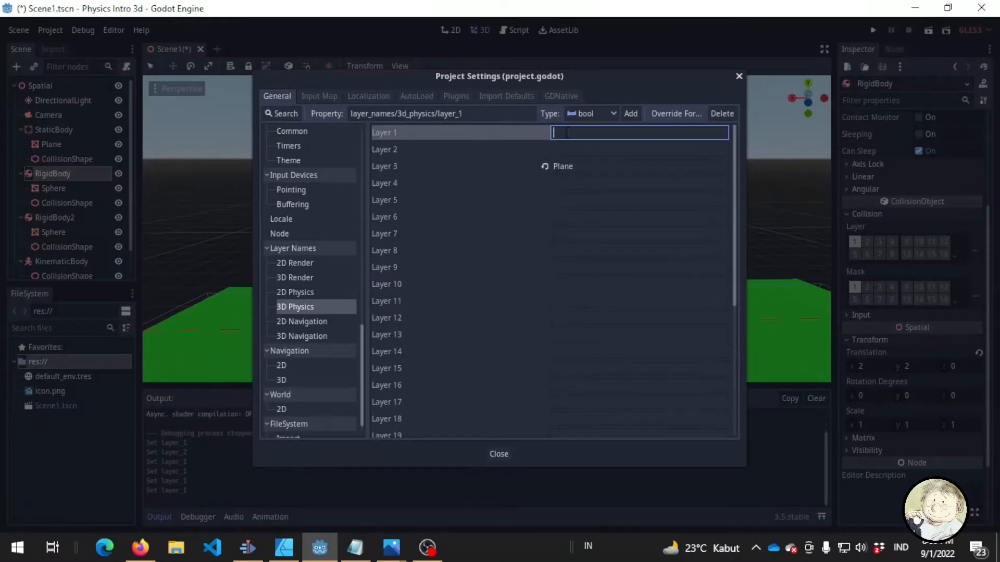
pyautogui.press('Tab')
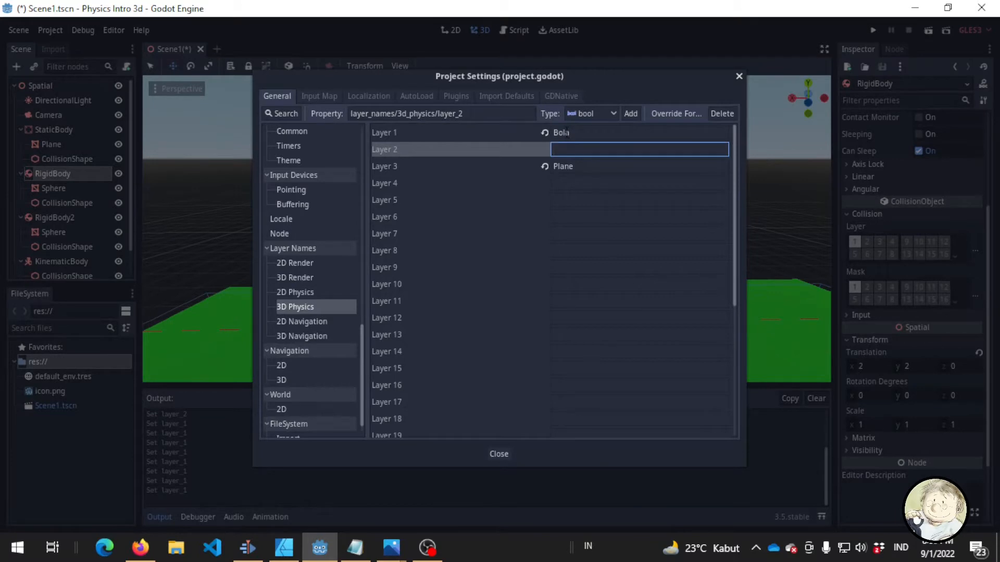
pyautogui.write('kosong')
pyautogui.press('Tab')
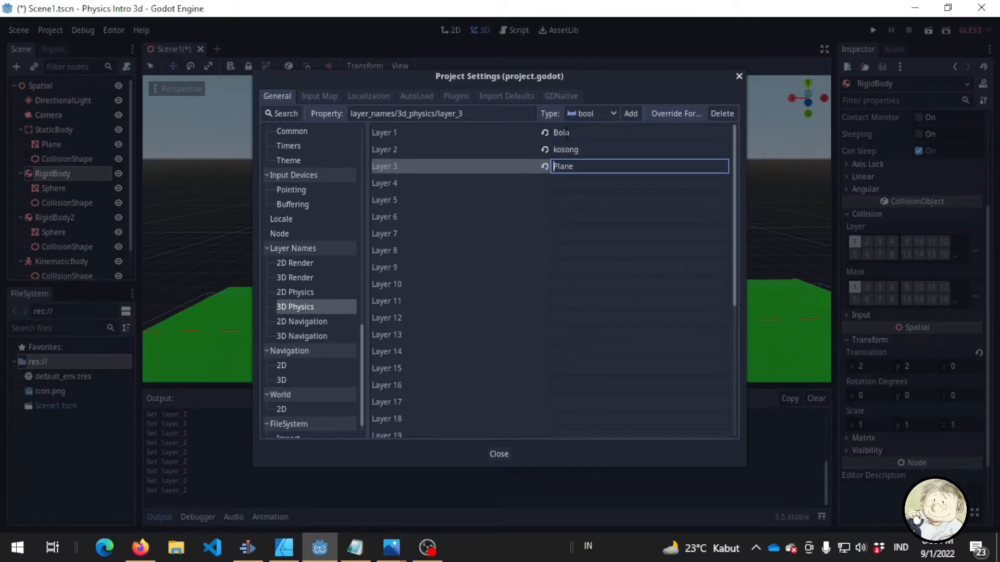
# Step: Clear the name of Layer 3, name Layer 9 "Plane" instead, and close the project settings
pyautogui.write('Plane')
pyautogui.moveTo(578, 163); pyautogui.dragTo(520, 172)
pyautogui.press('BackSpace')
pyautogui.click(570, 265)
pyautogui.write('Plane')
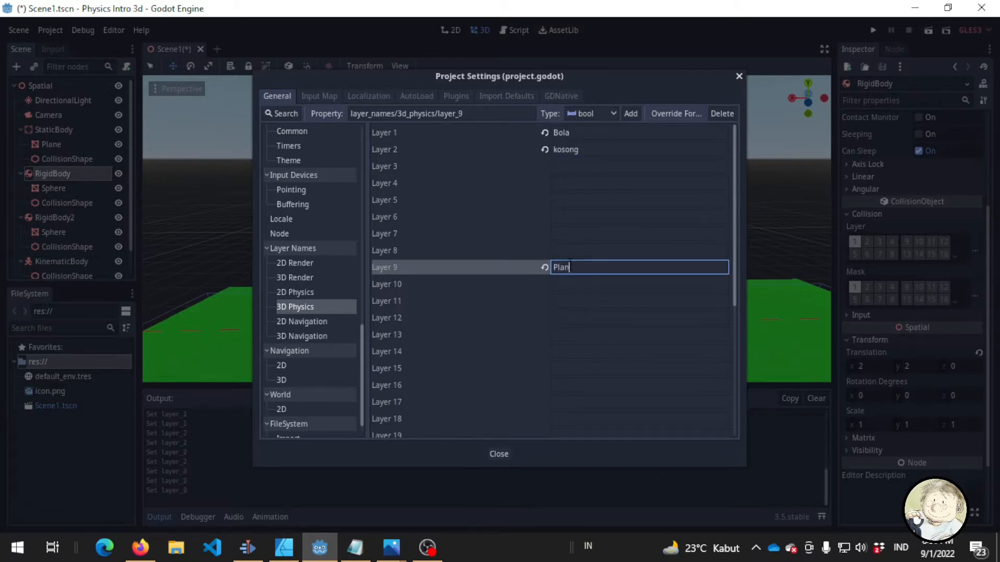
pyautogui.click(497, 447)
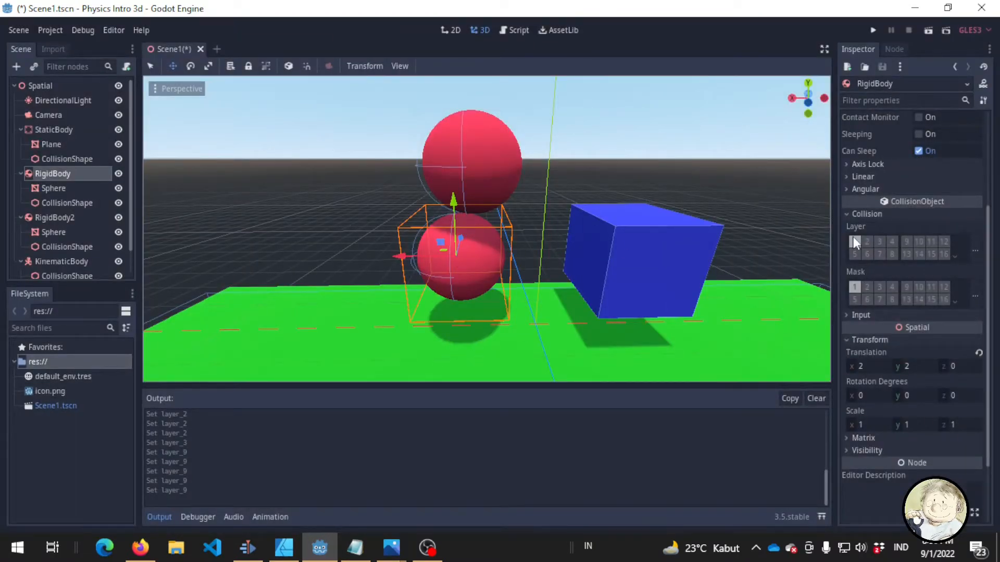
# Step: Review the named layers in the RigidBody's collision mask list and close the list
pyautogui.click(975, 296)
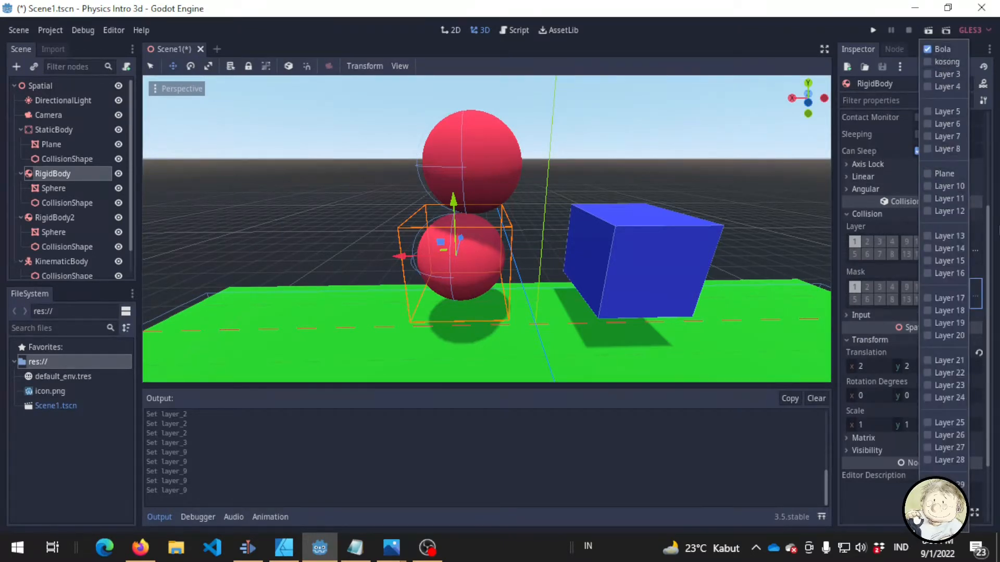
pyautogui.click(984, 295)
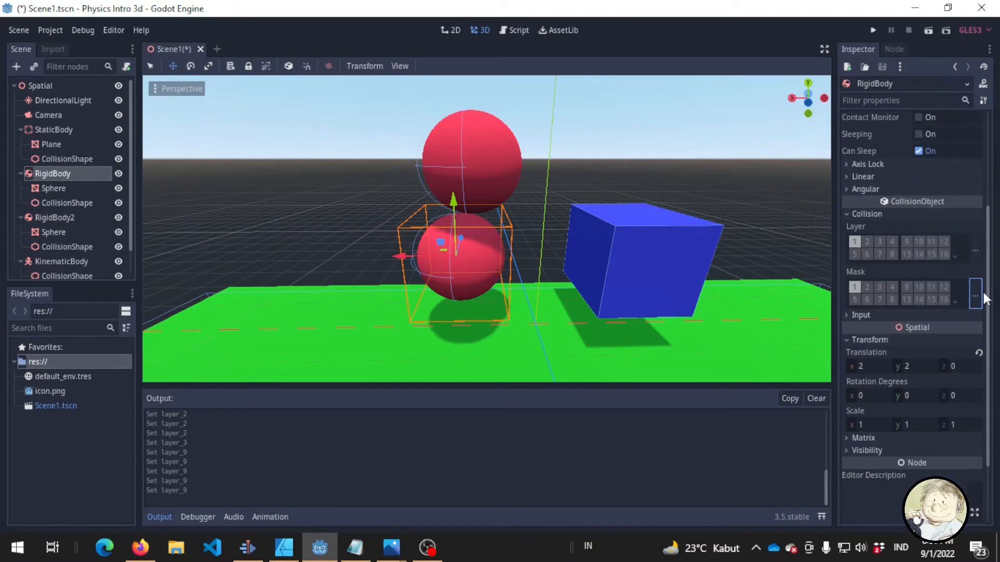